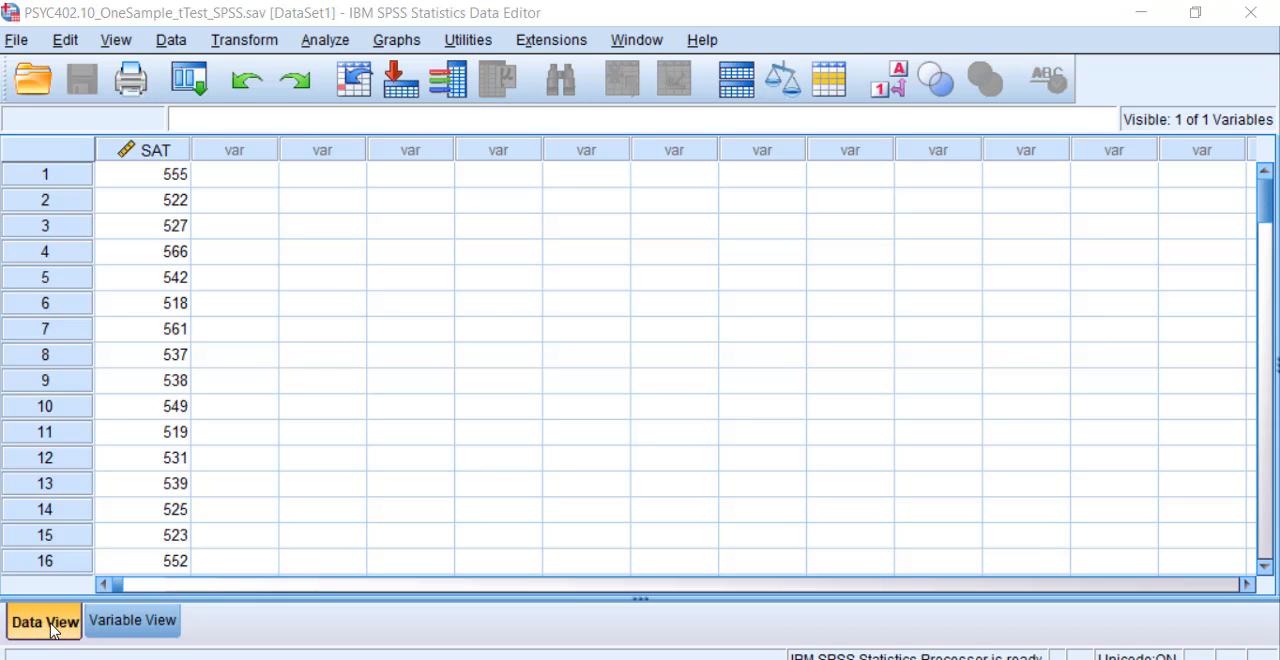
# Step: Rename the SAT variable to SAT_Math in the variable definitions
pyautogui.click(116, 626)
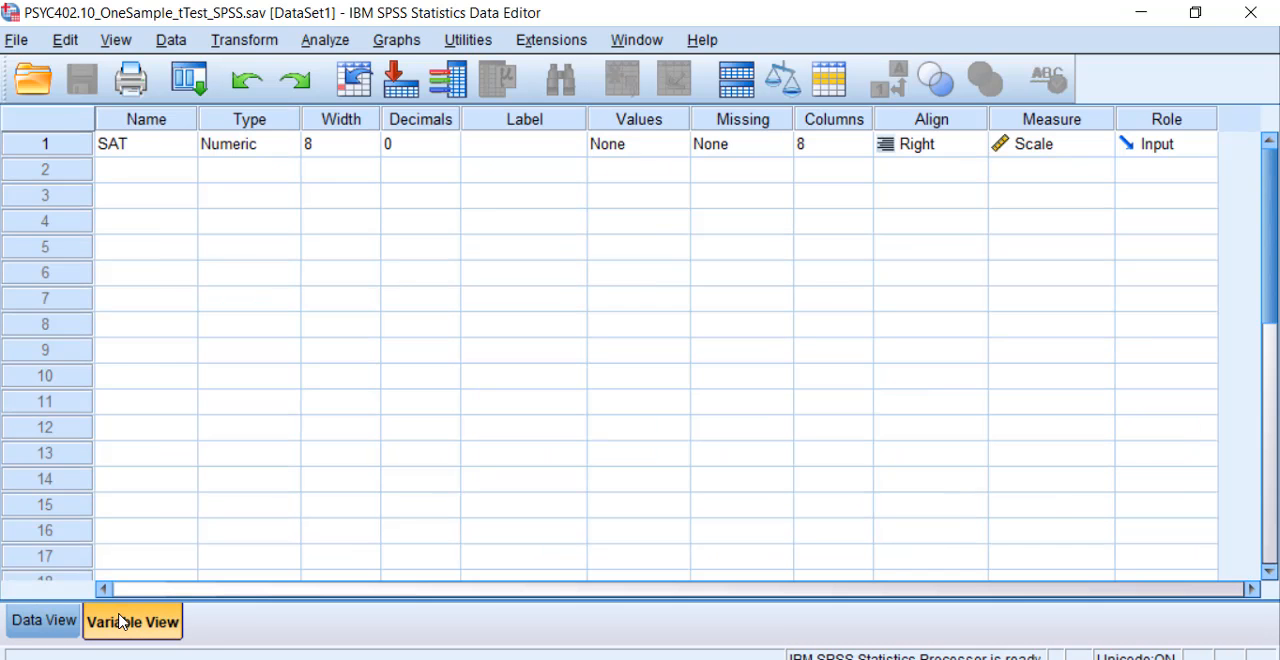
pyautogui.click(150, 150)
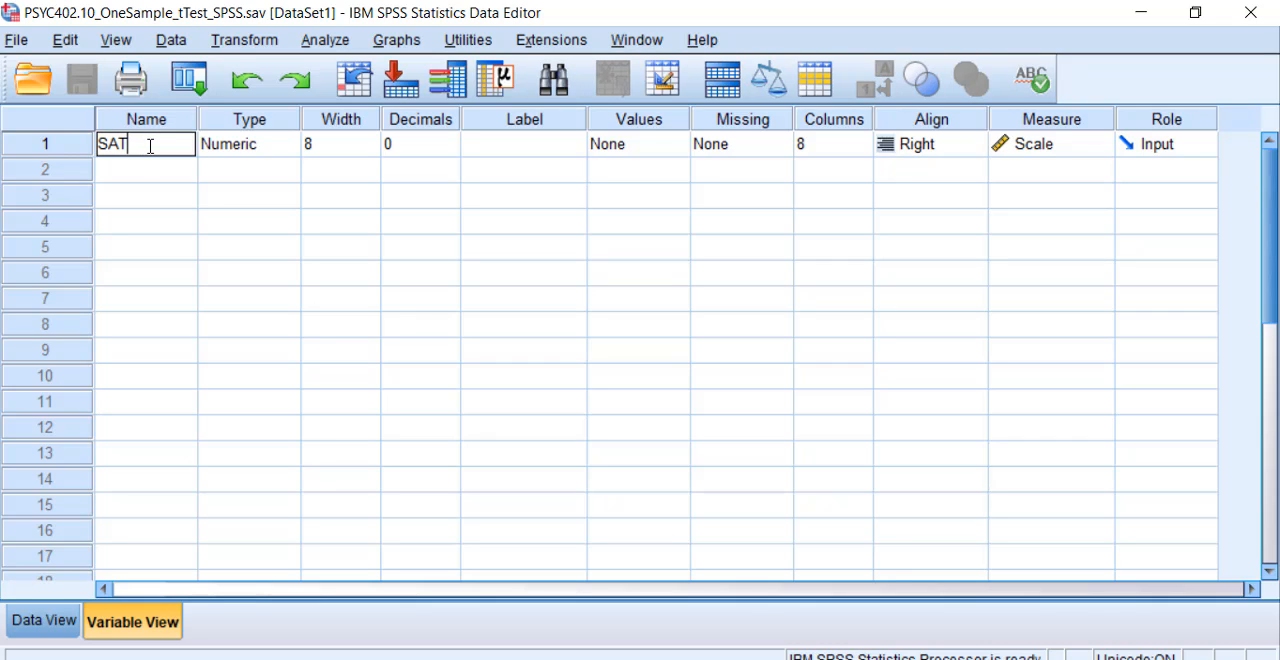
pyautogui.write('_Math')
pyautogui.click(152, 204)
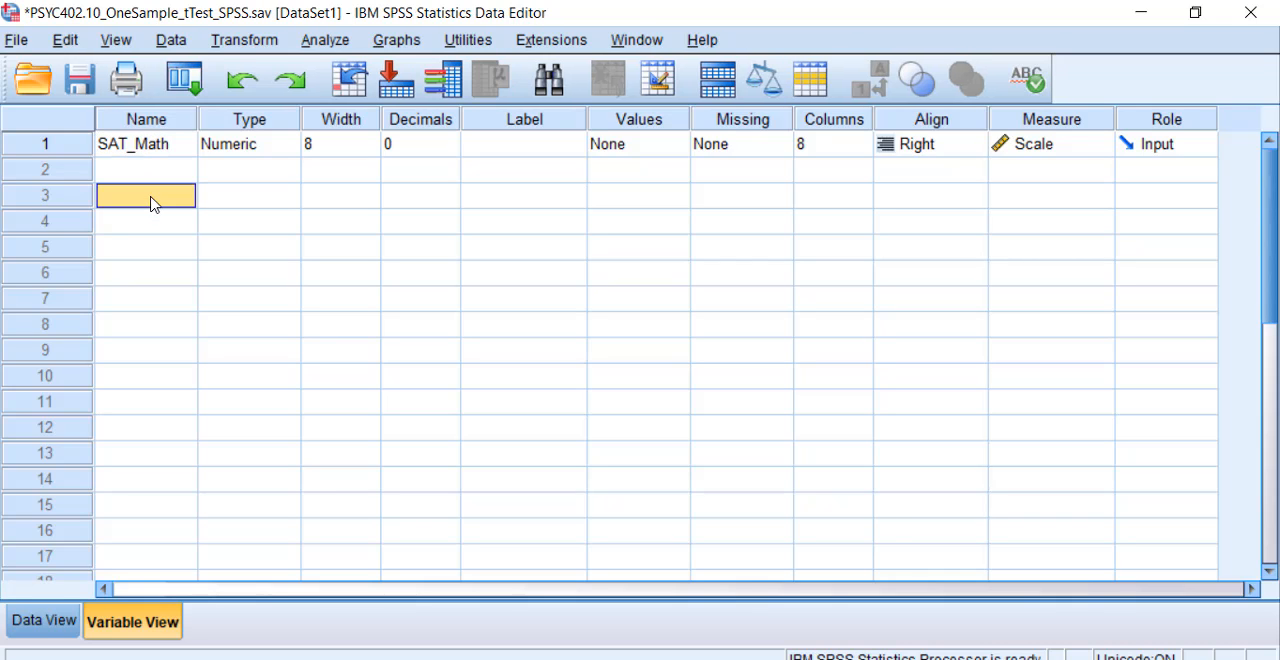
# Step: Check SAT_Math's variable type options without changing them, and widen its column in the data grid to fit the name
pyautogui.doubleClick(283, 152)
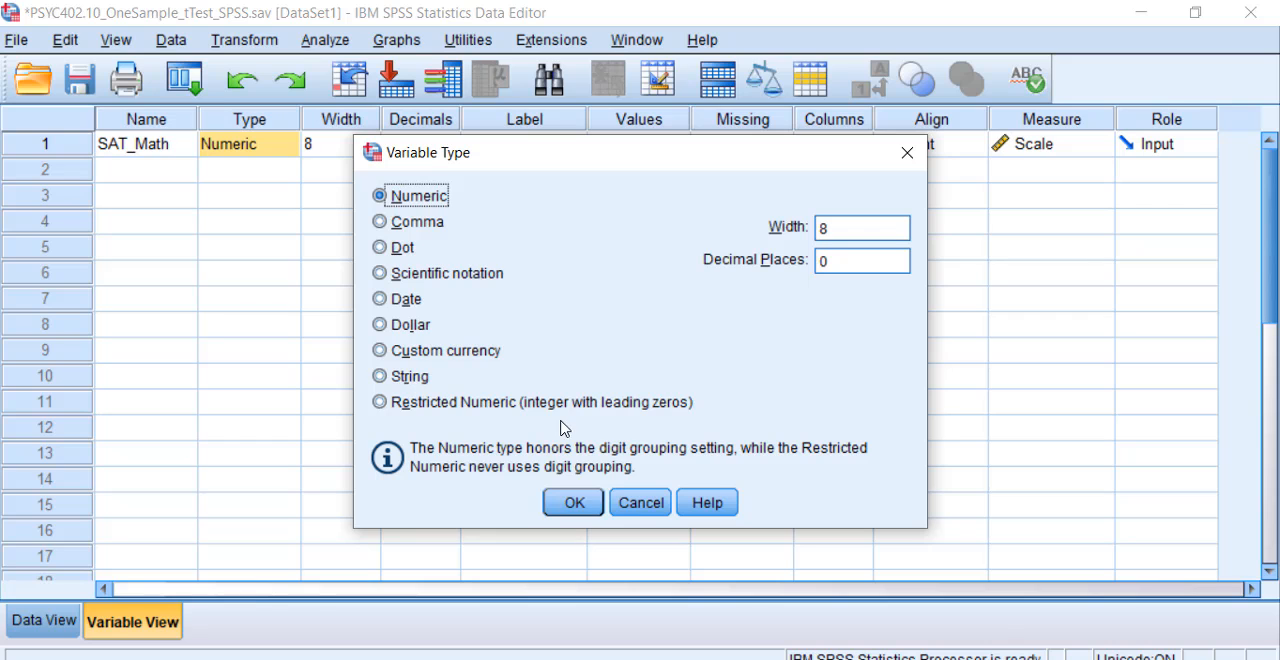
pyautogui.click(641, 502)
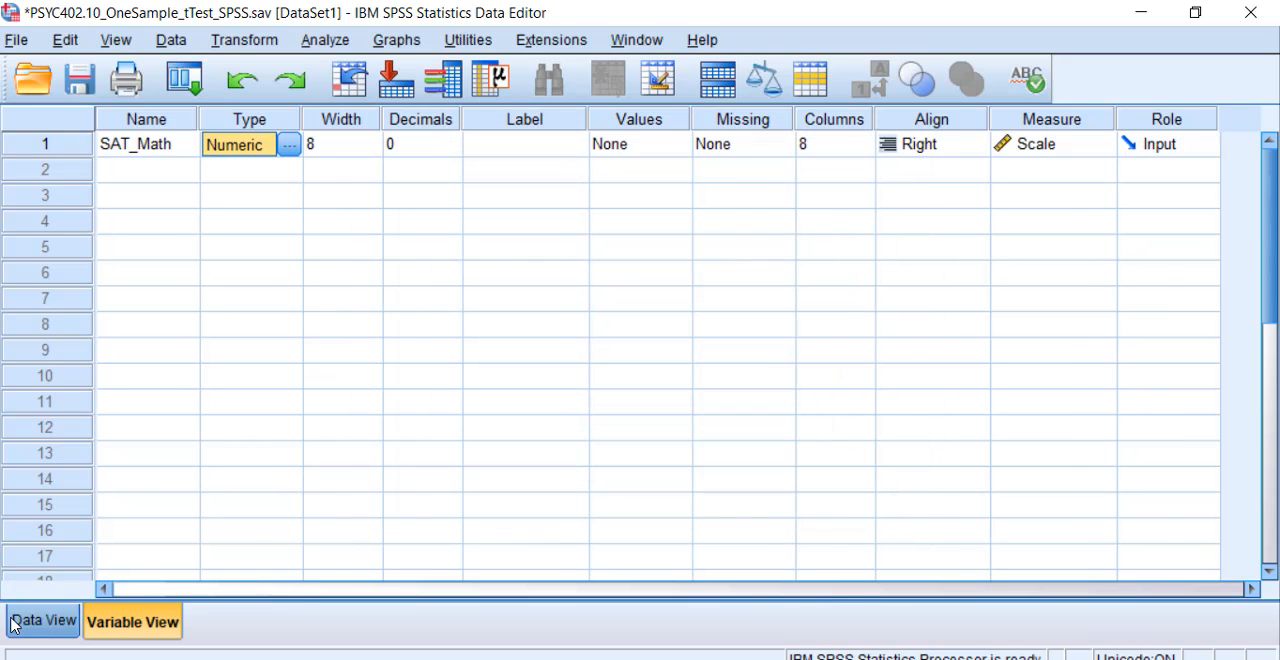
pyautogui.click(20, 618)
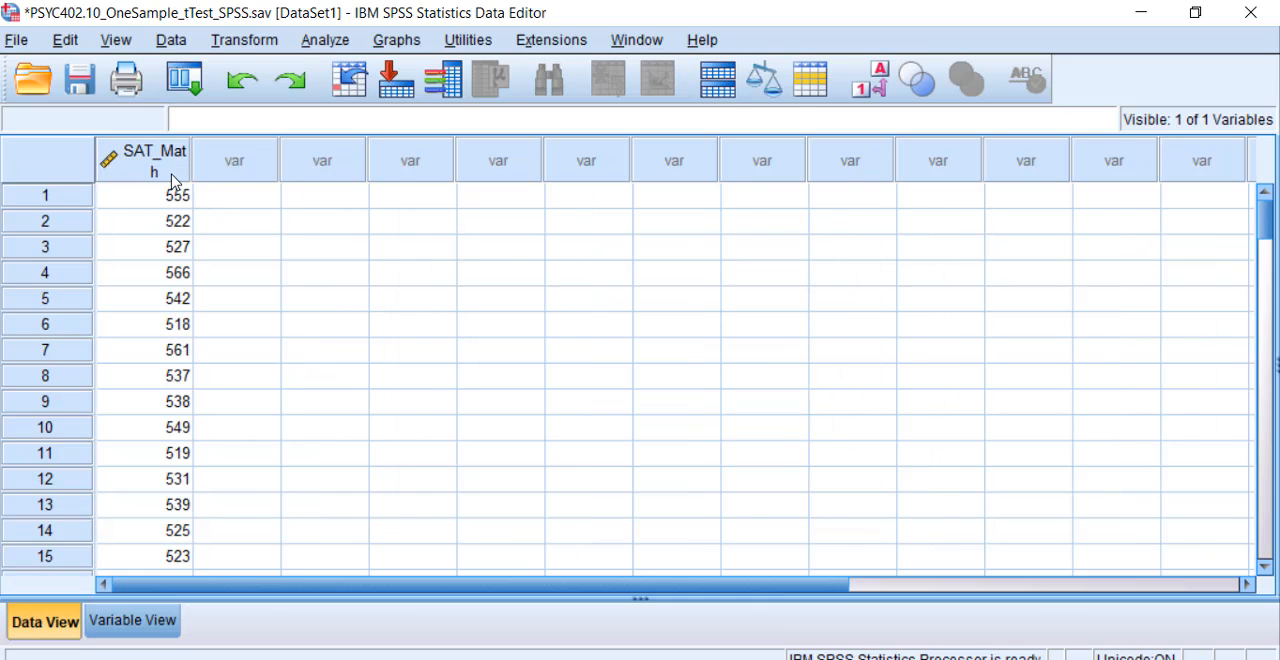
pyautogui.doubleClick(190, 168)
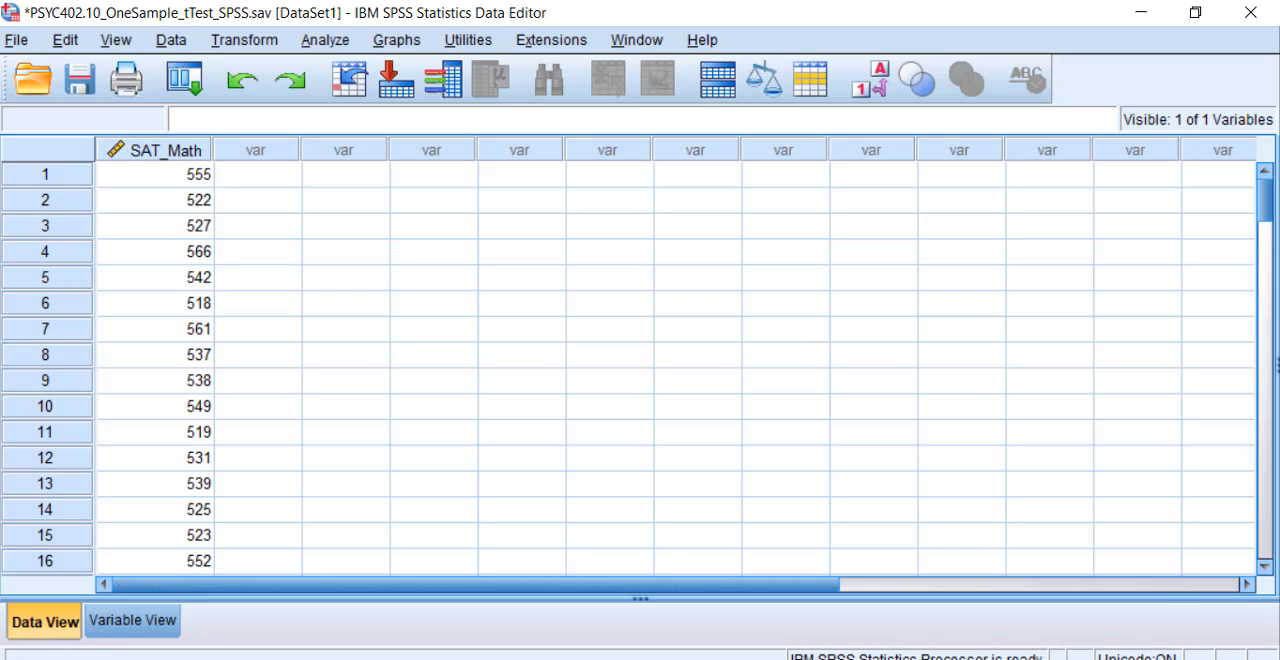
# Step: Select the first case's row and look at the editing commands available for it
pyautogui.moveTo(912, 658)
pyautogui.click(79, 176)
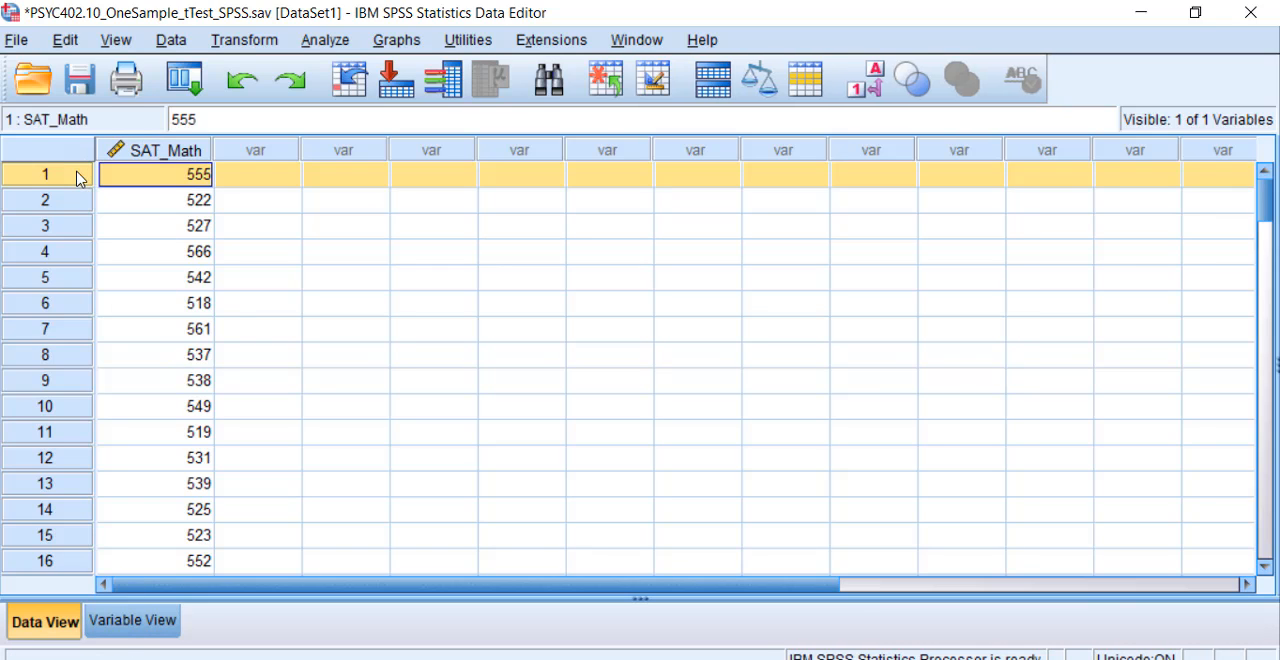
pyautogui.rightClick(79, 178)
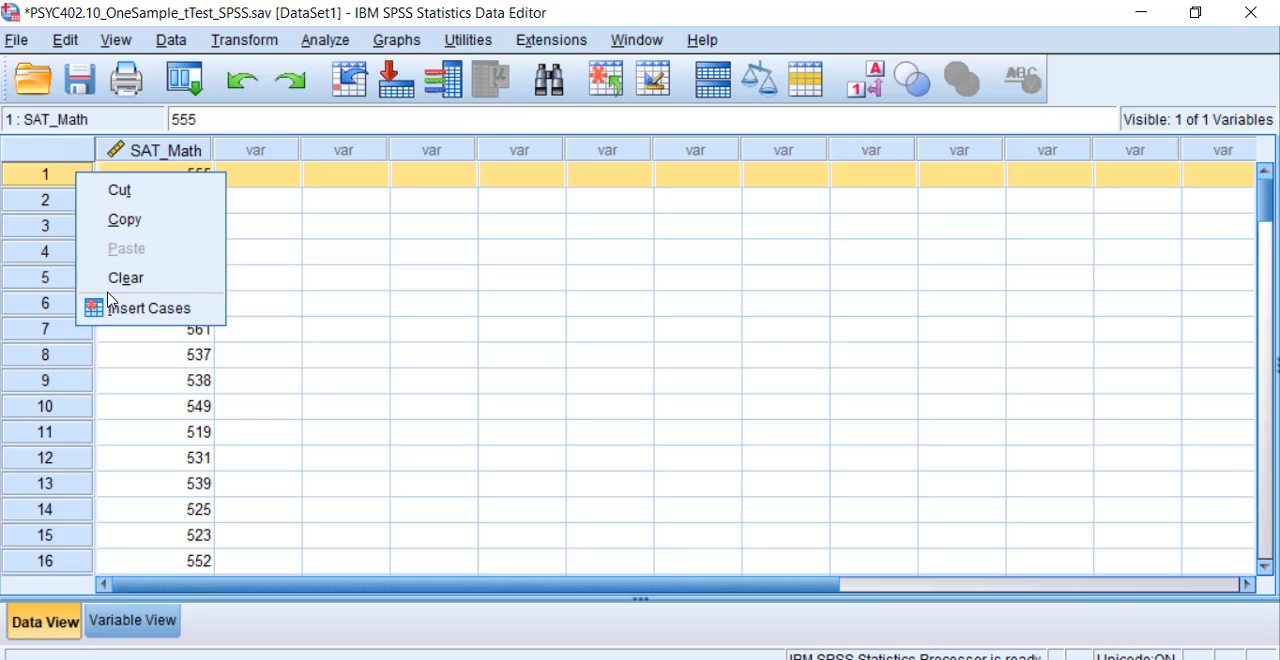
pyautogui.click(29, 201)
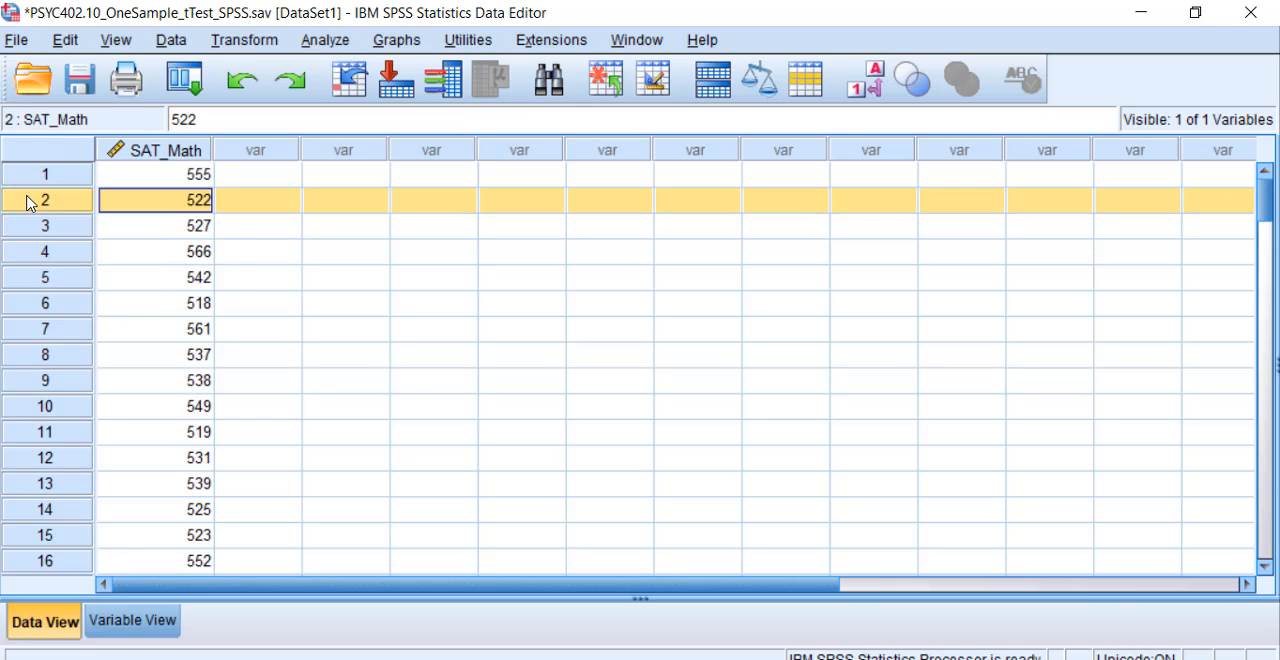
# Step: Review SAT_Math's type and decimals settings in the variable definitions without changing them
pyautogui.click(134, 621)
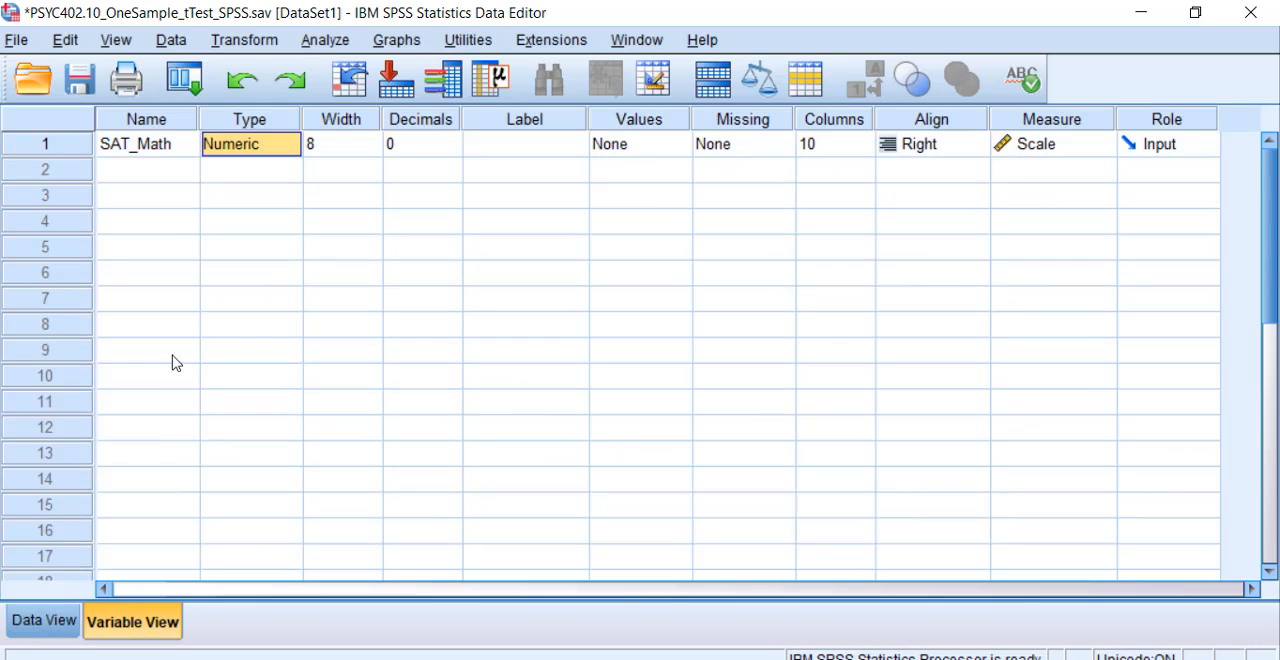
pyautogui.click(292, 148)
pyautogui.click(291, 148)
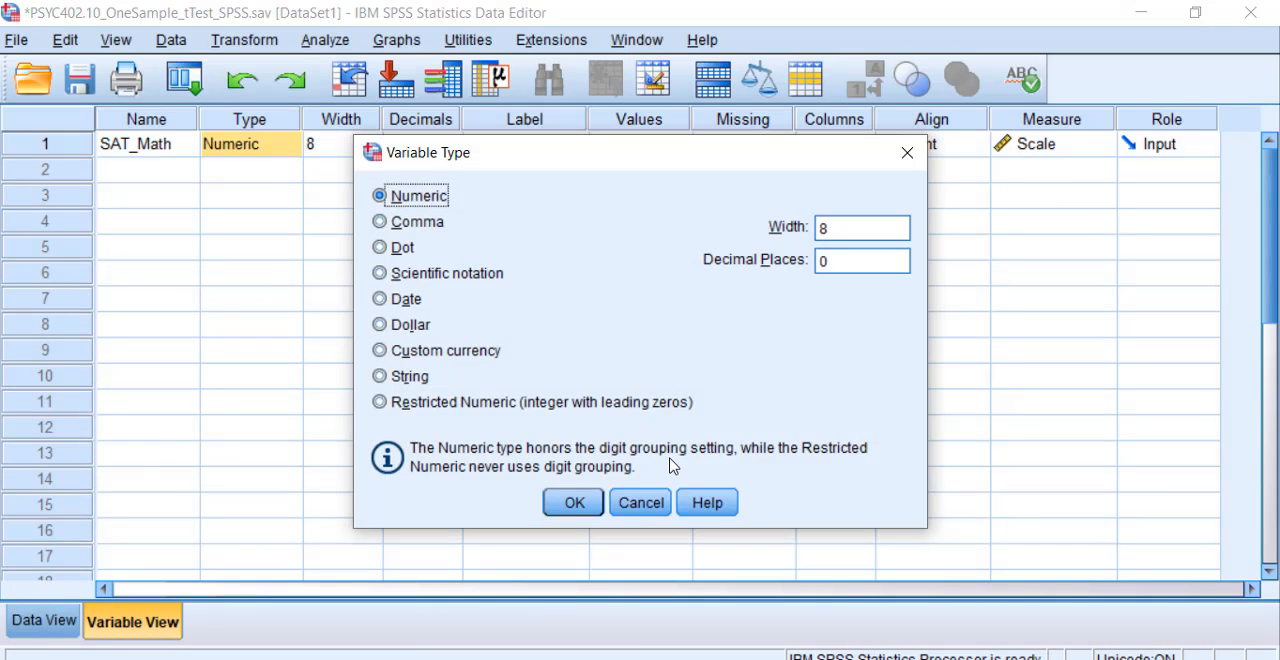
pyautogui.click(658, 504)
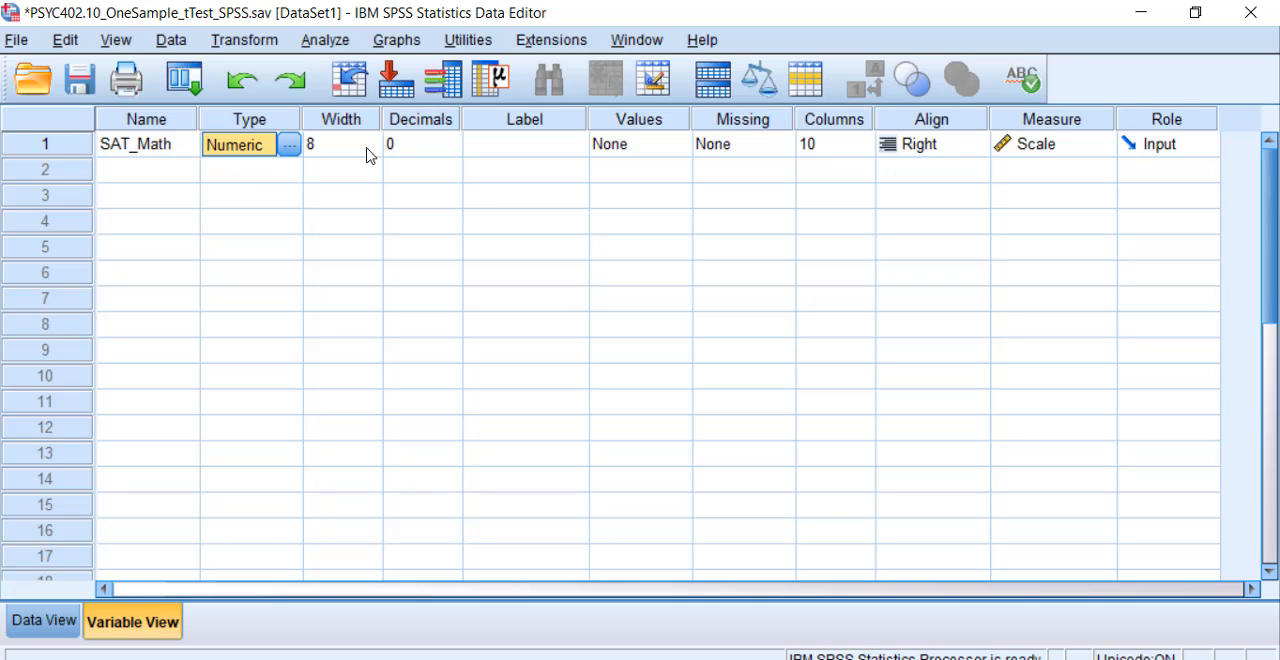
pyautogui.click(443, 146)
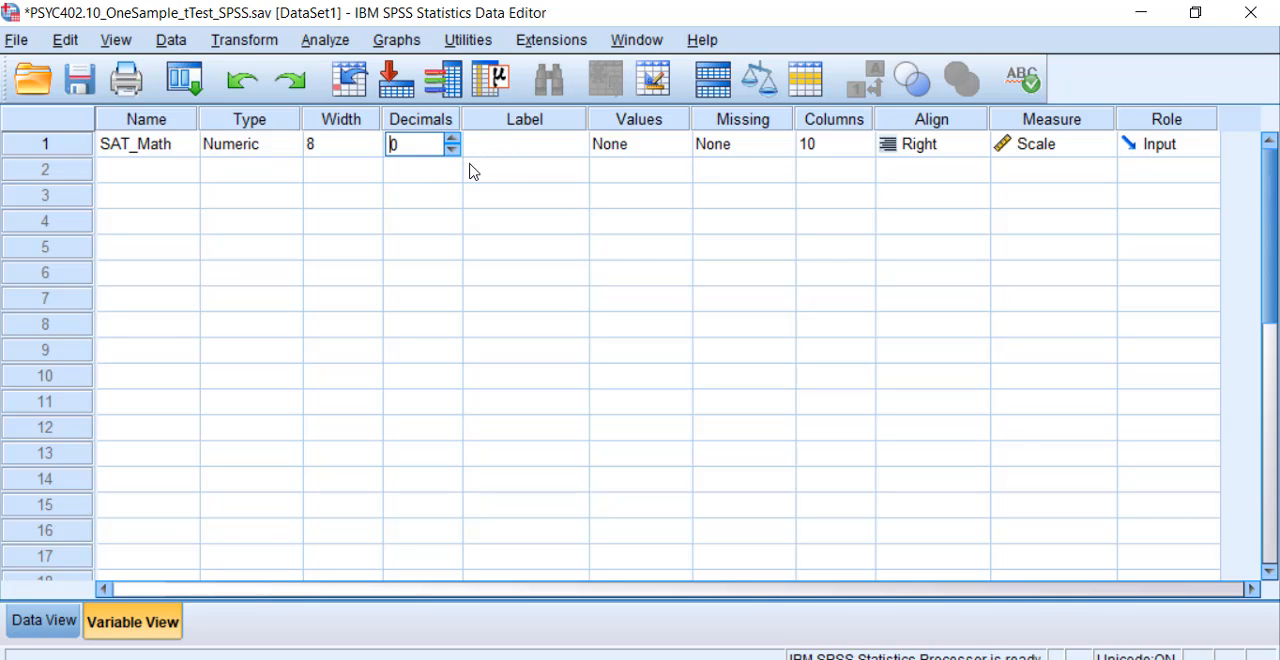
pyautogui.click(474, 171)
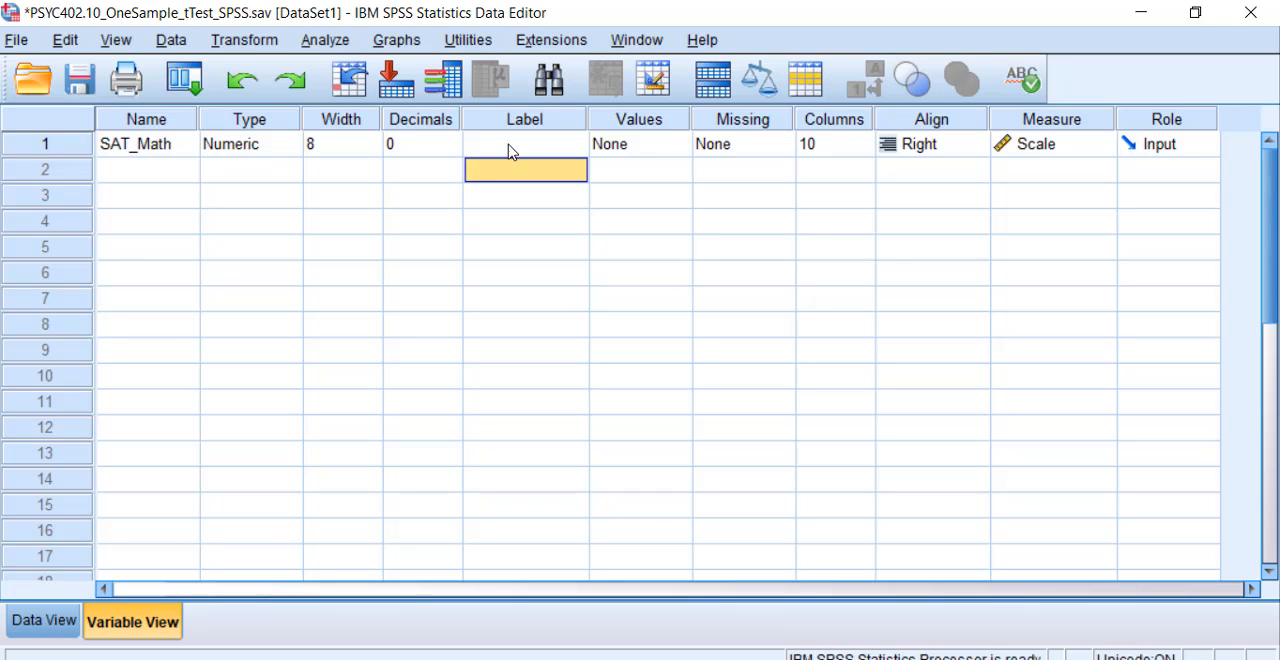
# Step: Give the SAT_Math variable the label "SAT - Math"
pyautogui.click(508, 150)
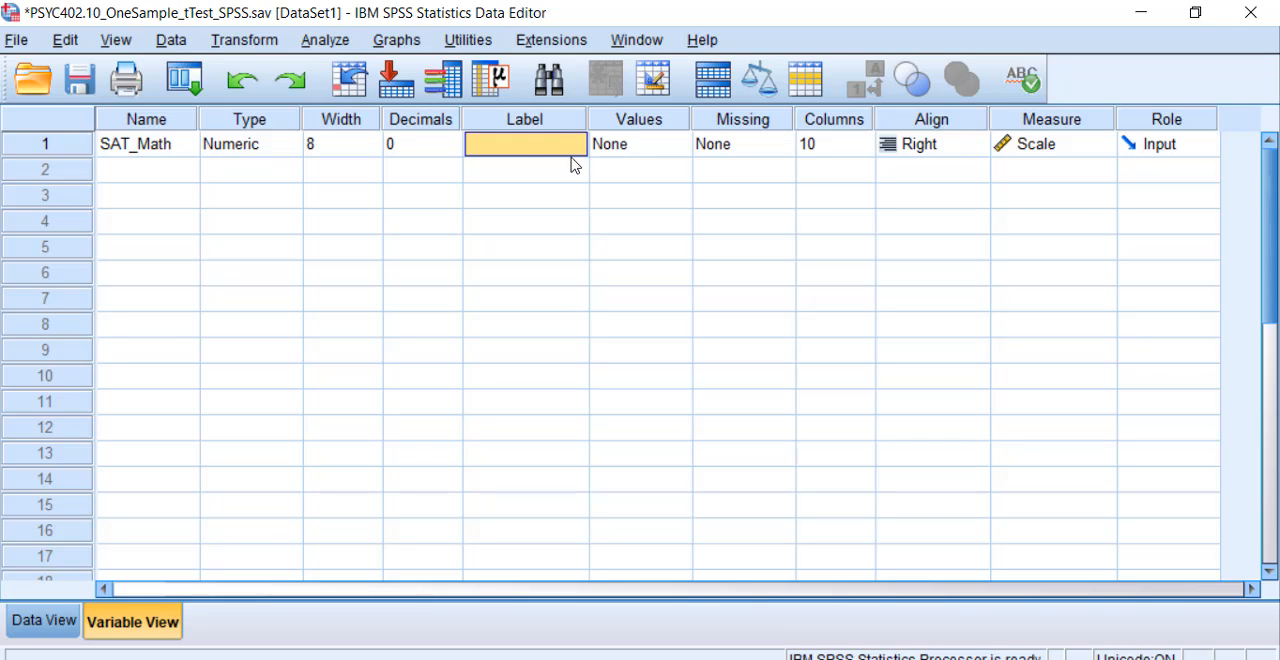
pyautogui.write('SA')
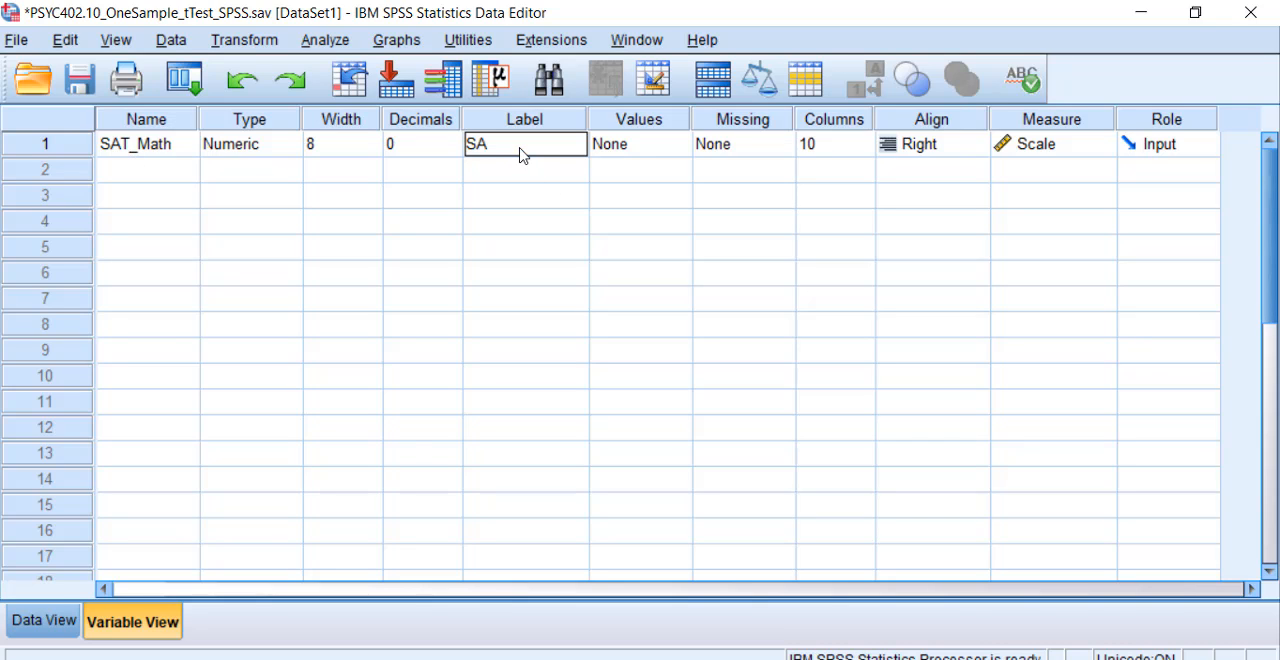
pyautogui.write('T - Math')
pyautogui.click(535, 168)
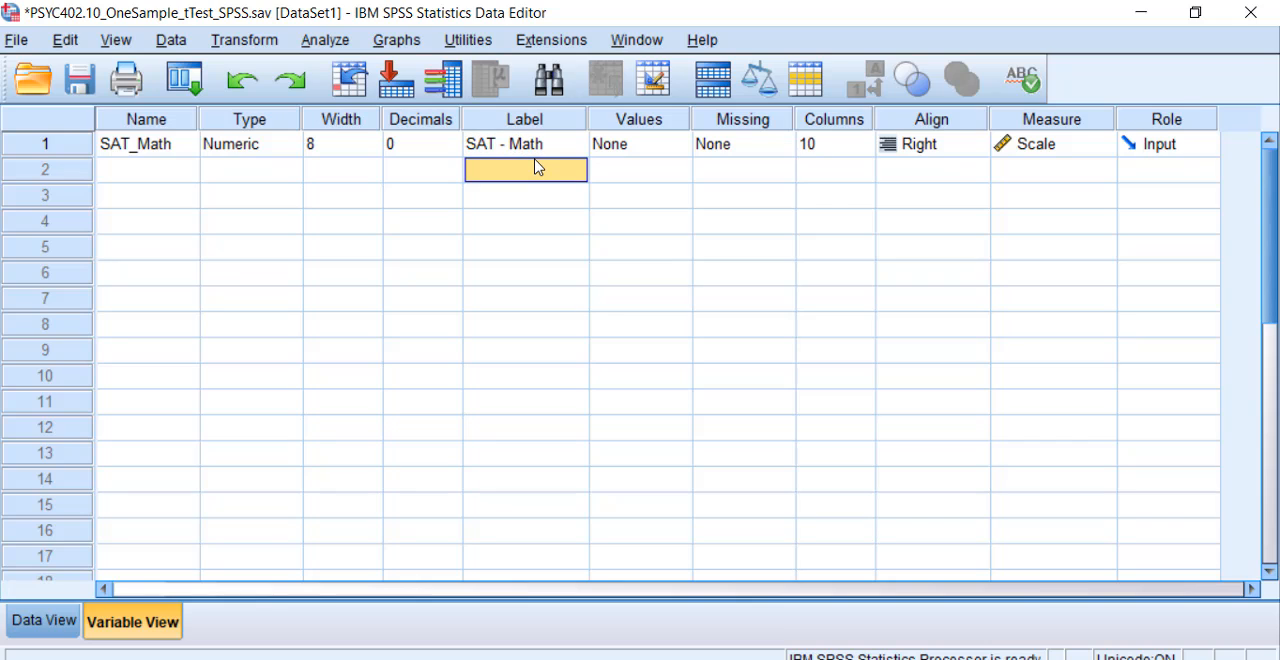
# Step: Try the variable name without its underscore, and restore it as SAT_Math
pyautogui.doubleClick(137, 149)
pyautogui.press('BackSpace')
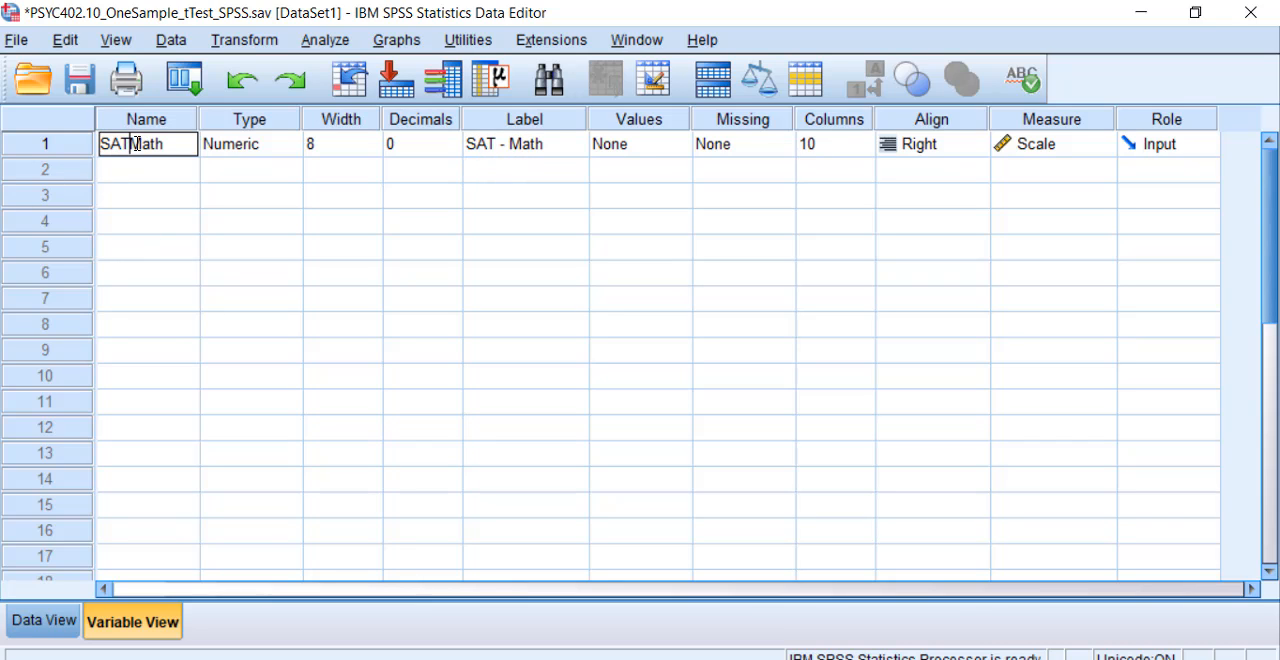
pyautogui.click(151, 199)
pyautogui.doubleClick(131, 144)
pyautogui.write('_')
pyautogui.click(137, 185)
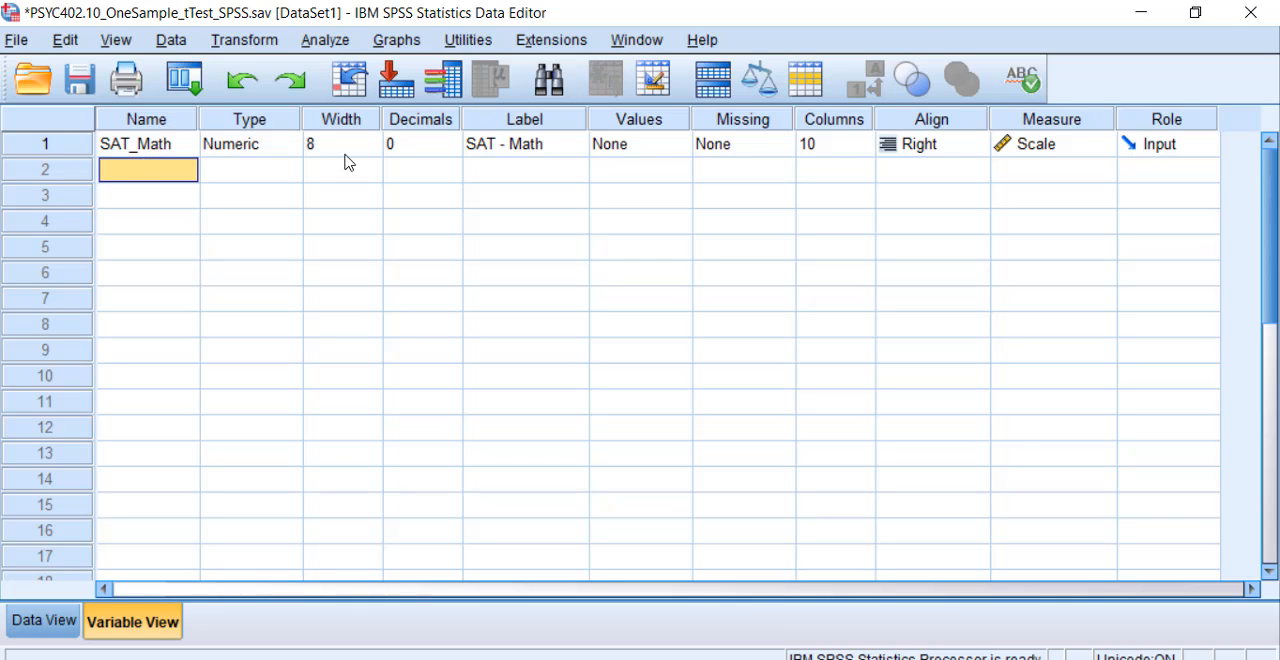
# Step: Try out a value label for SAT_Math with value 1 and label "Men", and discard it
pyautogui.click(512, 152)
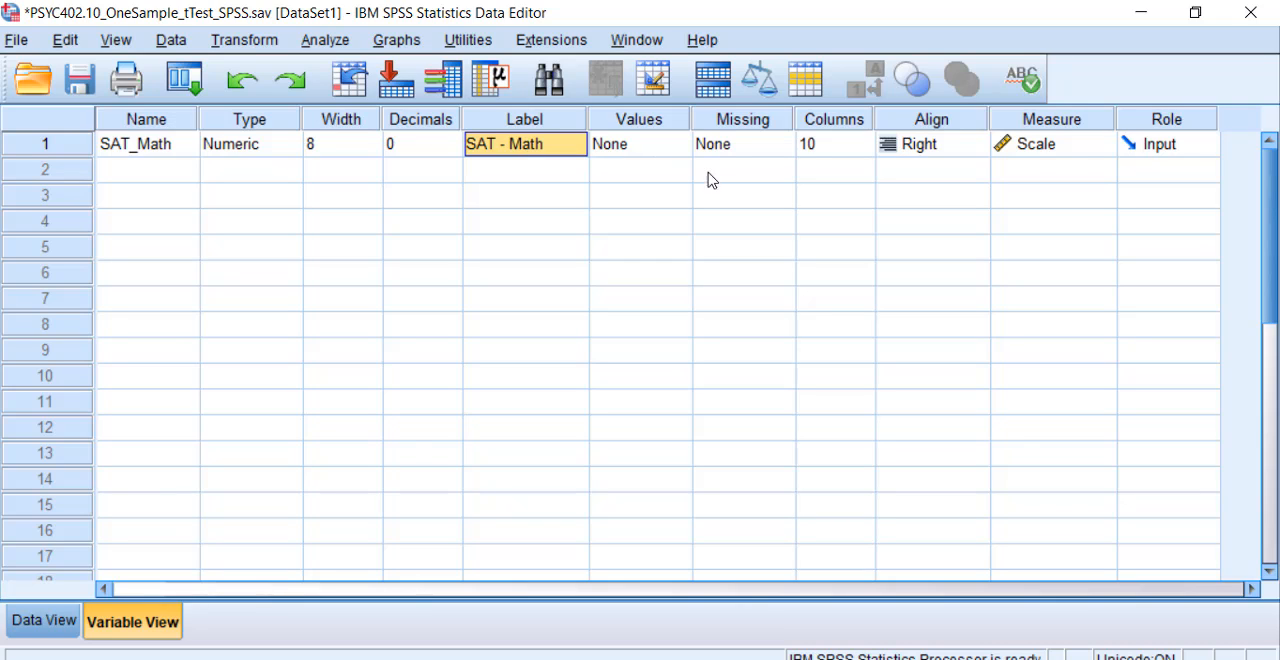
pyautogui.click(636, 150)
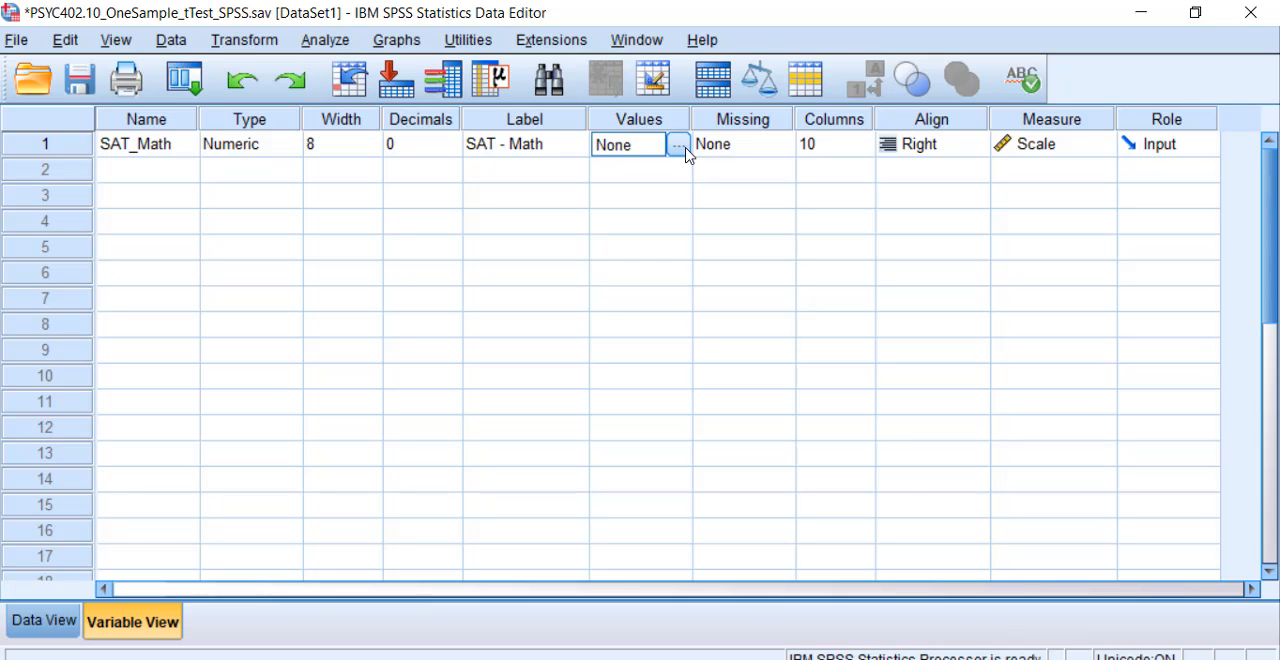
pyautogui.click(686, 153)
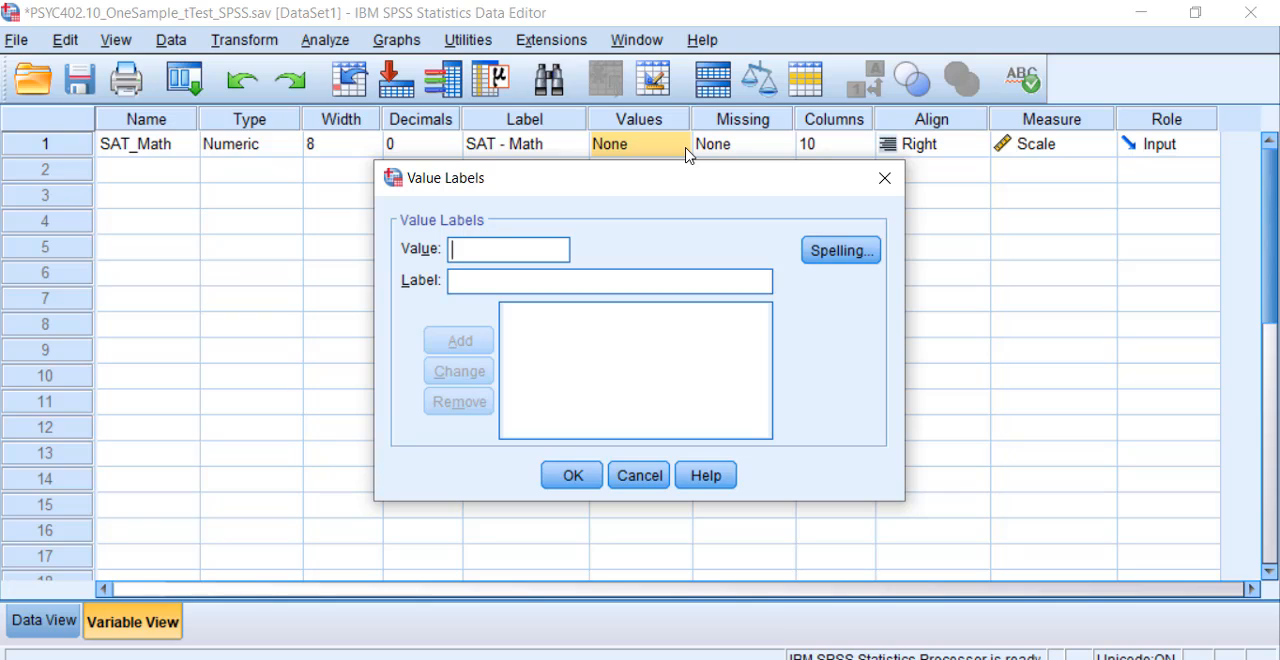
pyautogui.write('1')
pyautogui.press('Tab')
pyautogui.write('M')
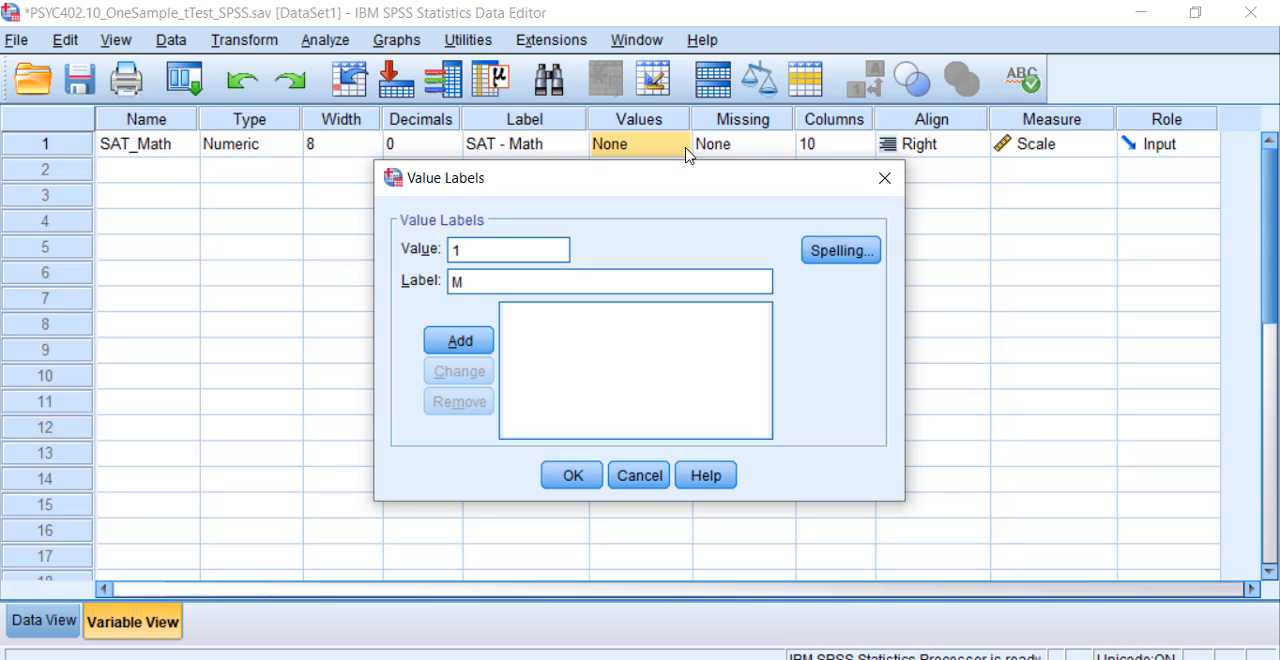
pyautogui.write('ale')
pyautogui.press('BackSpace')
pyautogui.press('BackSpace')
pyautogui.press('BackSpace')
pyautogui.write('en')
pyautogui.click(635, 471)
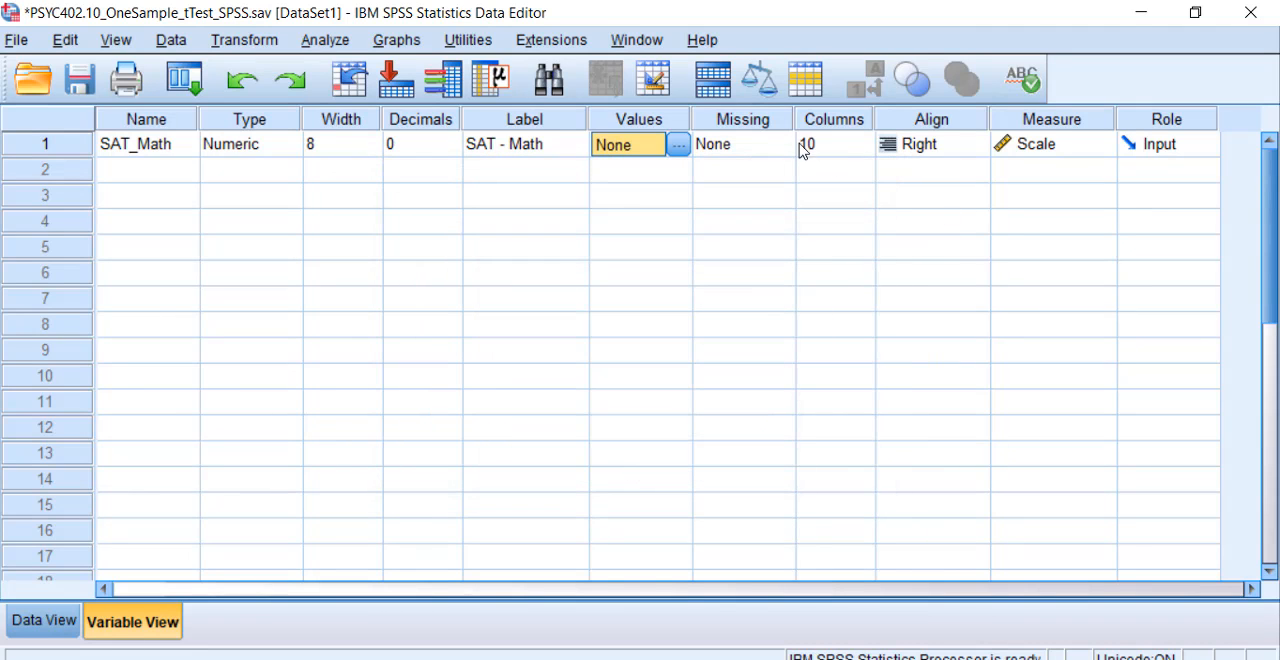
# Step: Set SAT_Math's measurement level to Scale and return to the data grid
pyautogui.click(1049, 150)
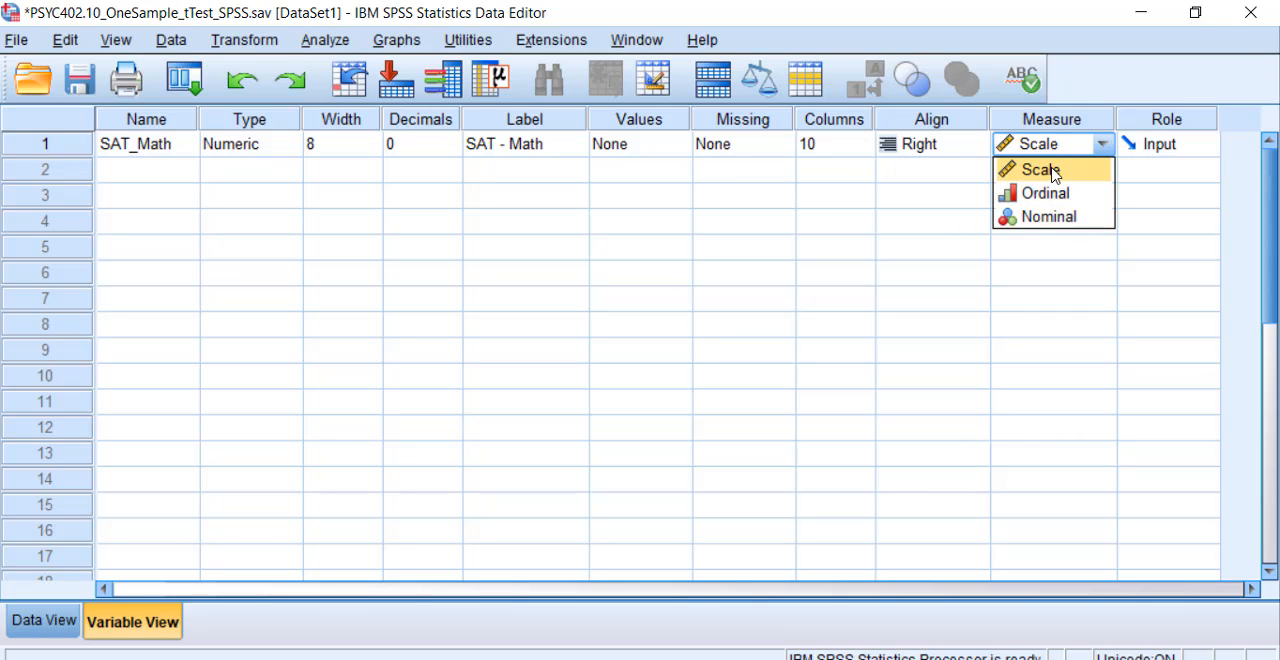
pyautogui.click(1053, 175)
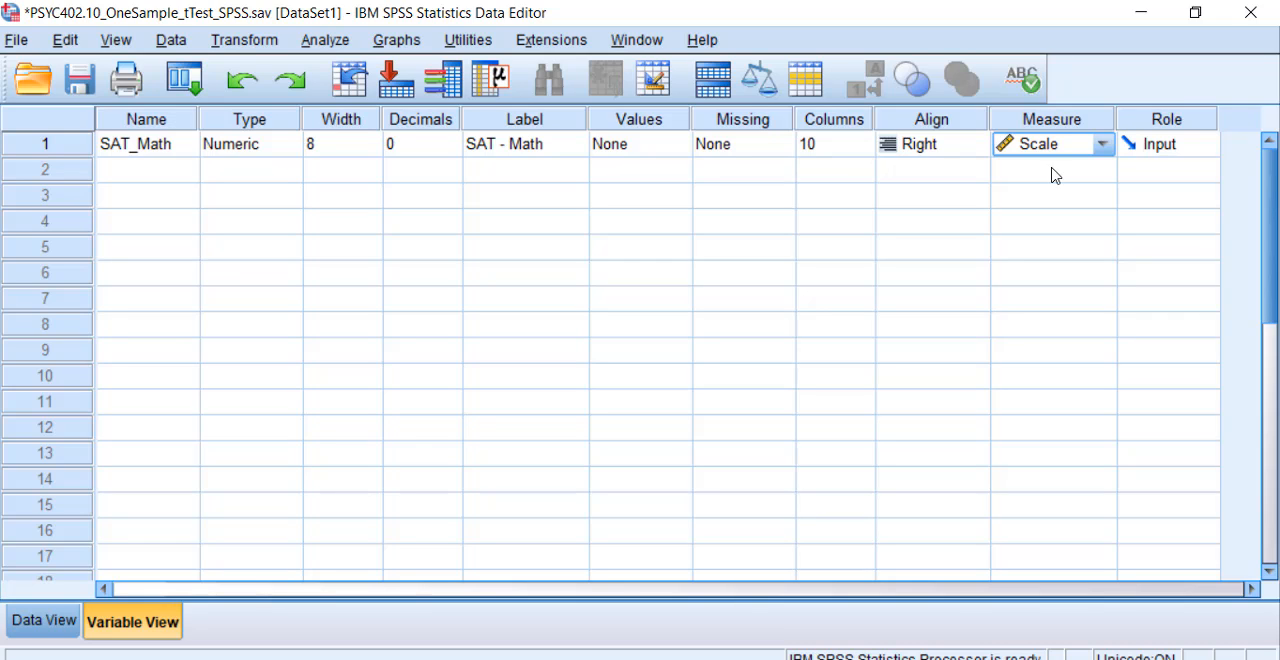
pyautogui.click(38, 620)
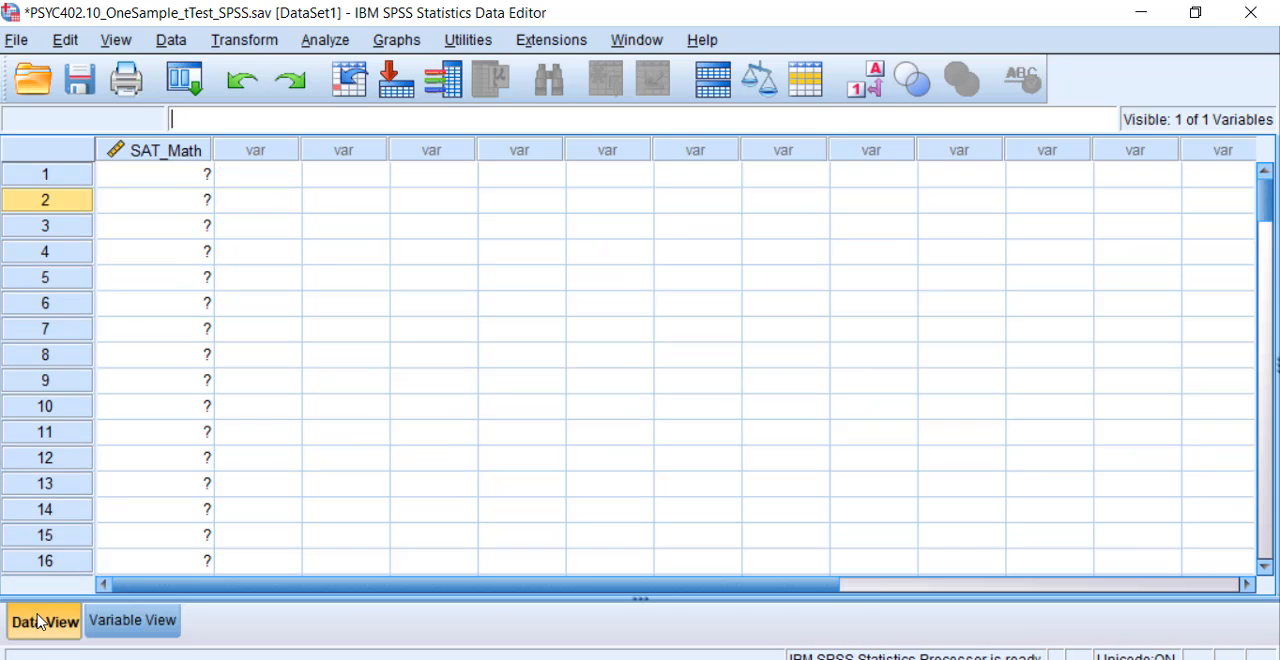
# Step: Create a legacy histogram of SAT - Math [SAT_Math] with the normal curve displayed, and maximize the output window
pyautogui.click(398, 40)
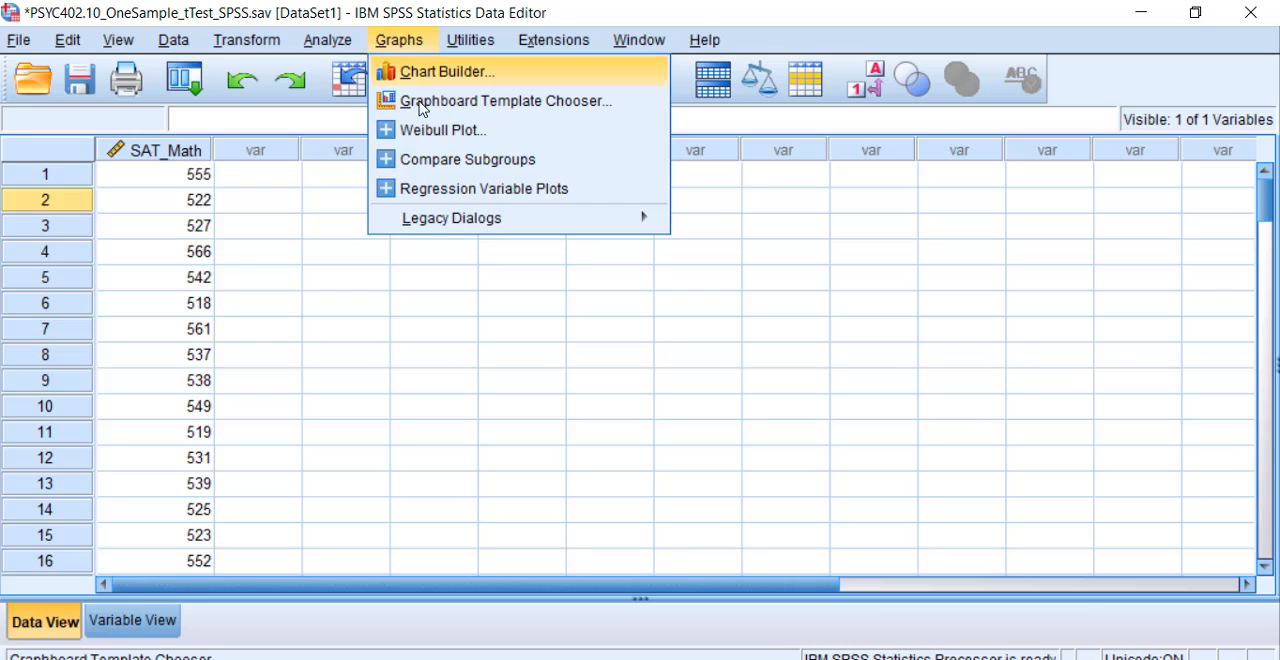
pyautogui.moveTo(455, 222)
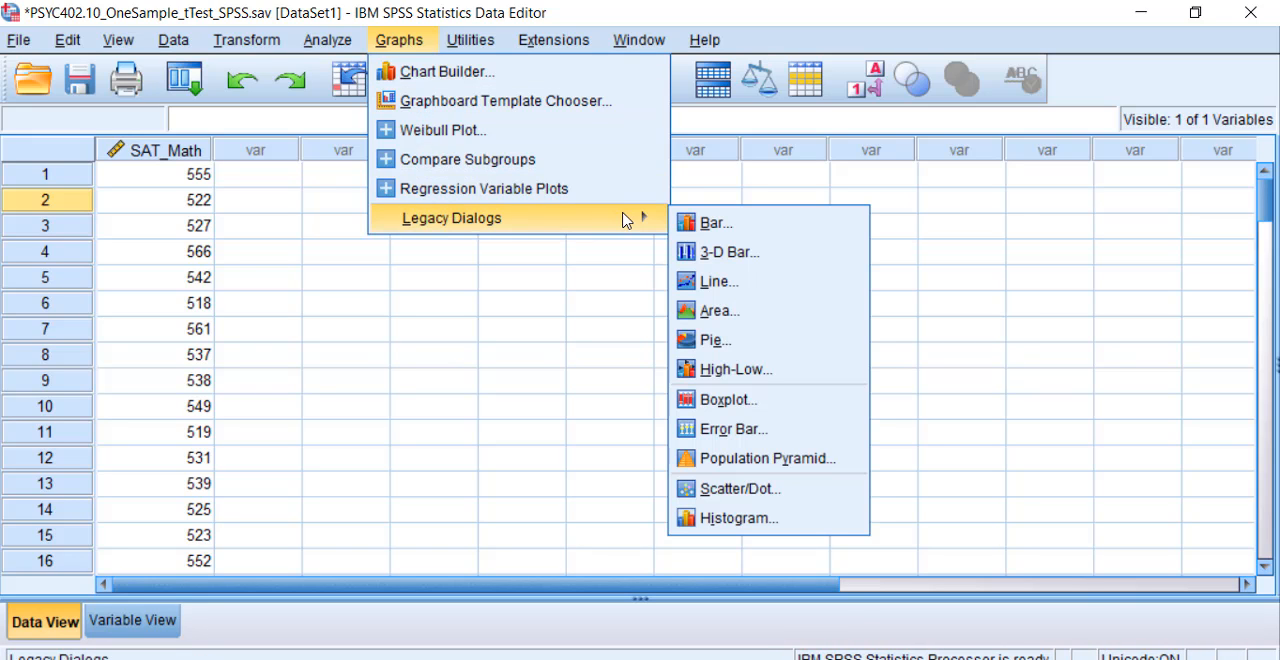
pyautogui.click(726, 520)
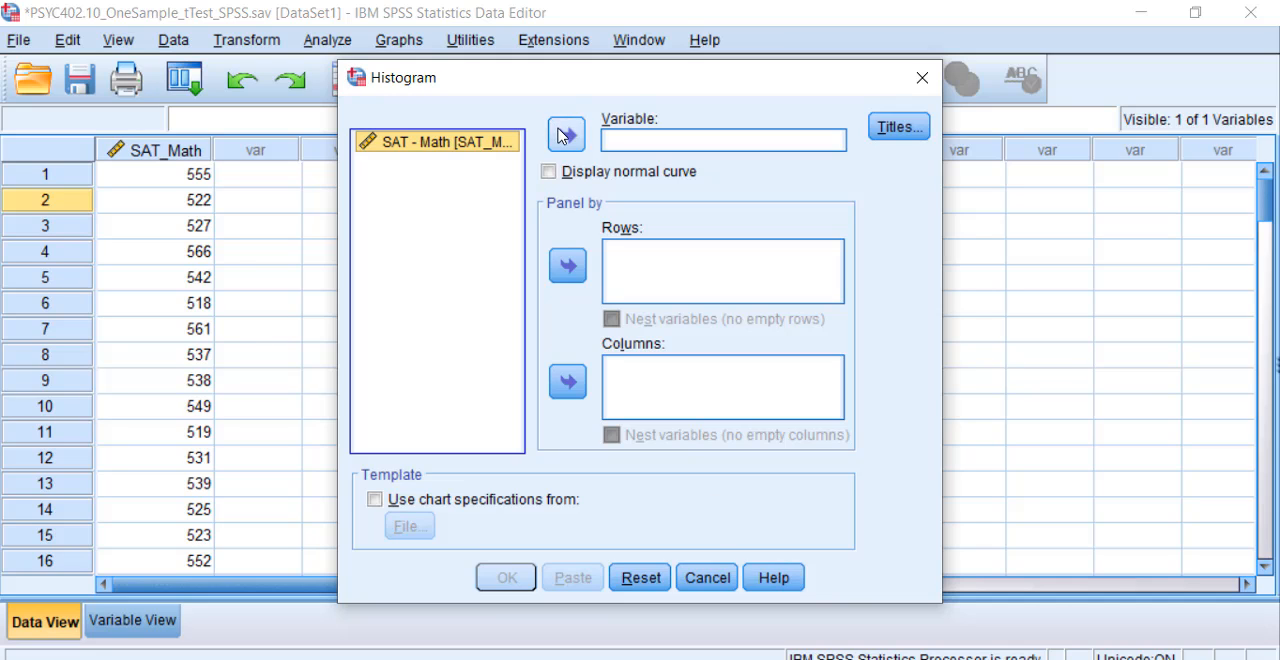
pyautogui.click(562, 136)
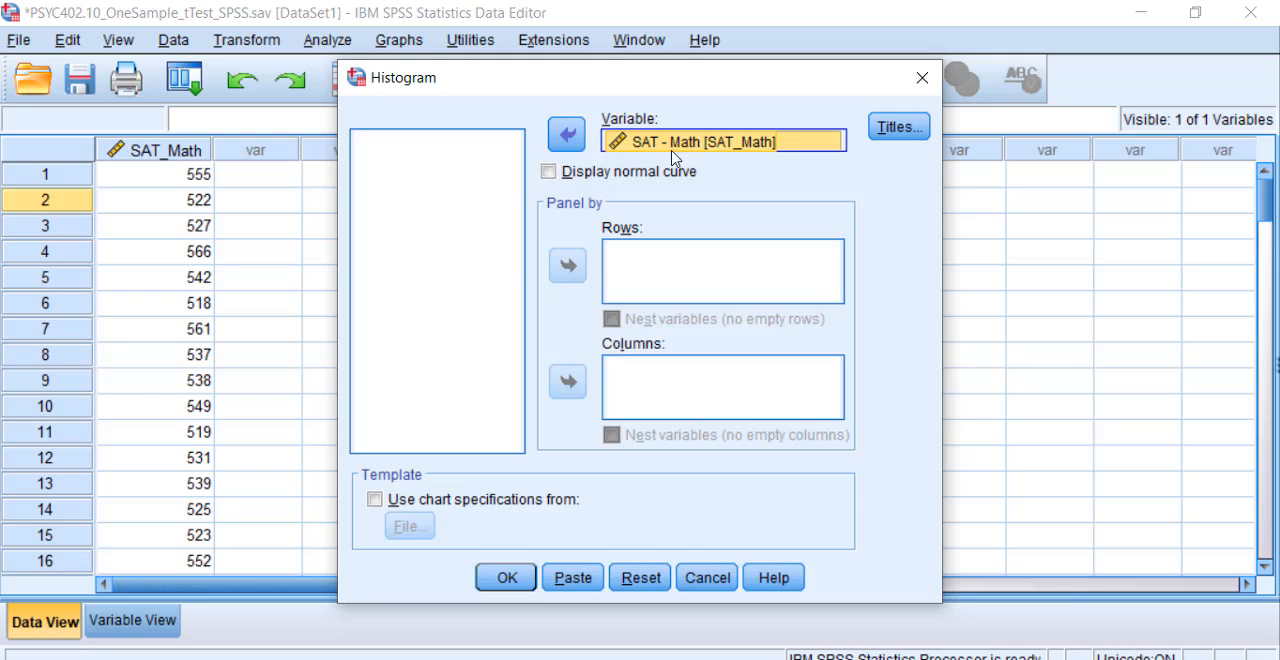
pyautogui.click(549, 172)
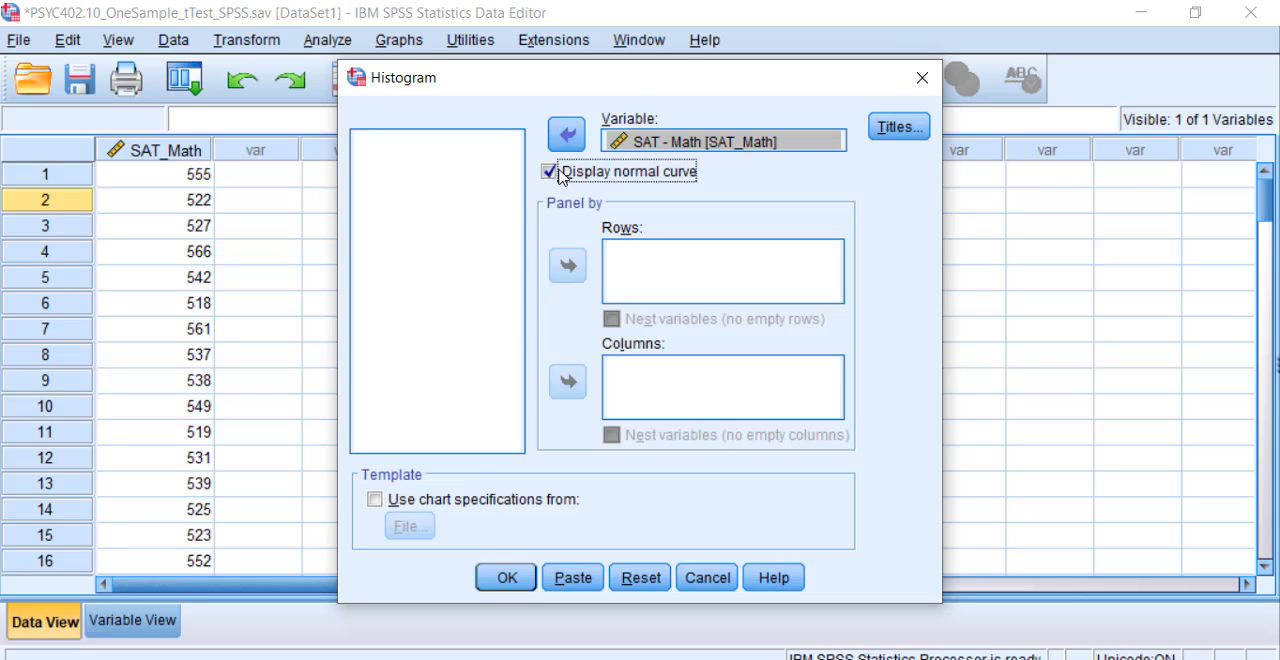
pyautogui.click(512, 579)
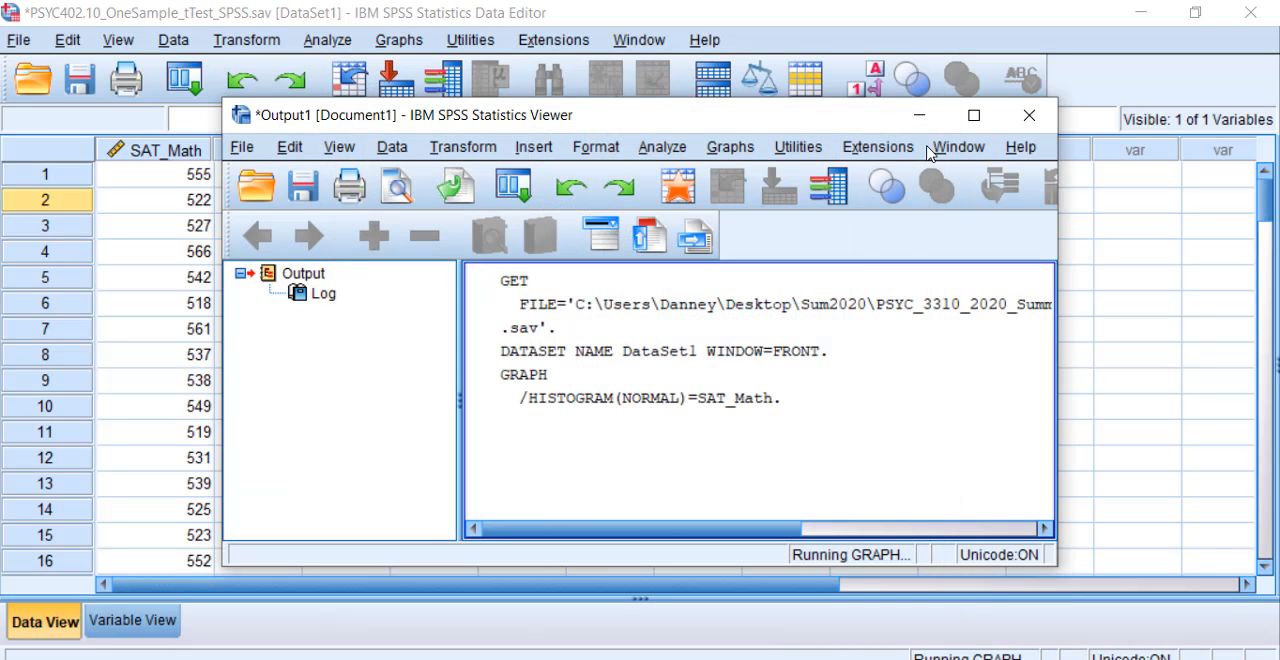
pyautogui.click(973, 116)
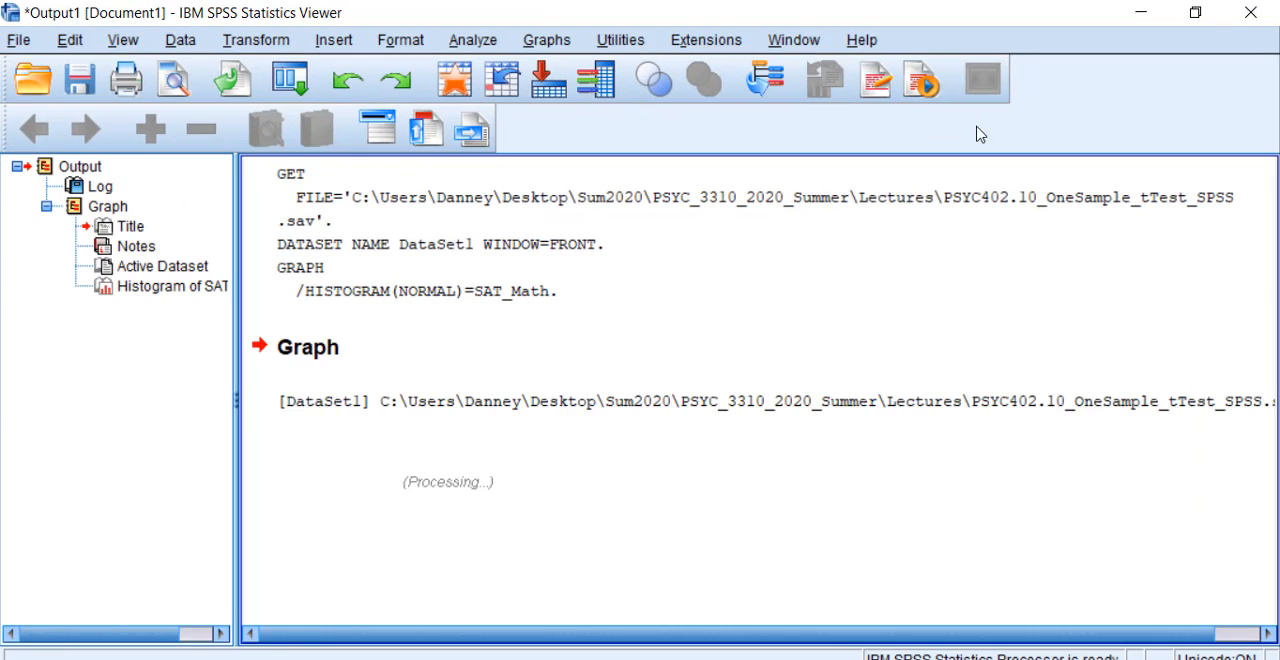
# Step: Return from the output to the data window and set up a Frequencies analysis of SAT - Math with frequency tables turned off
pyautogui.scroll(-8, 870, 427)
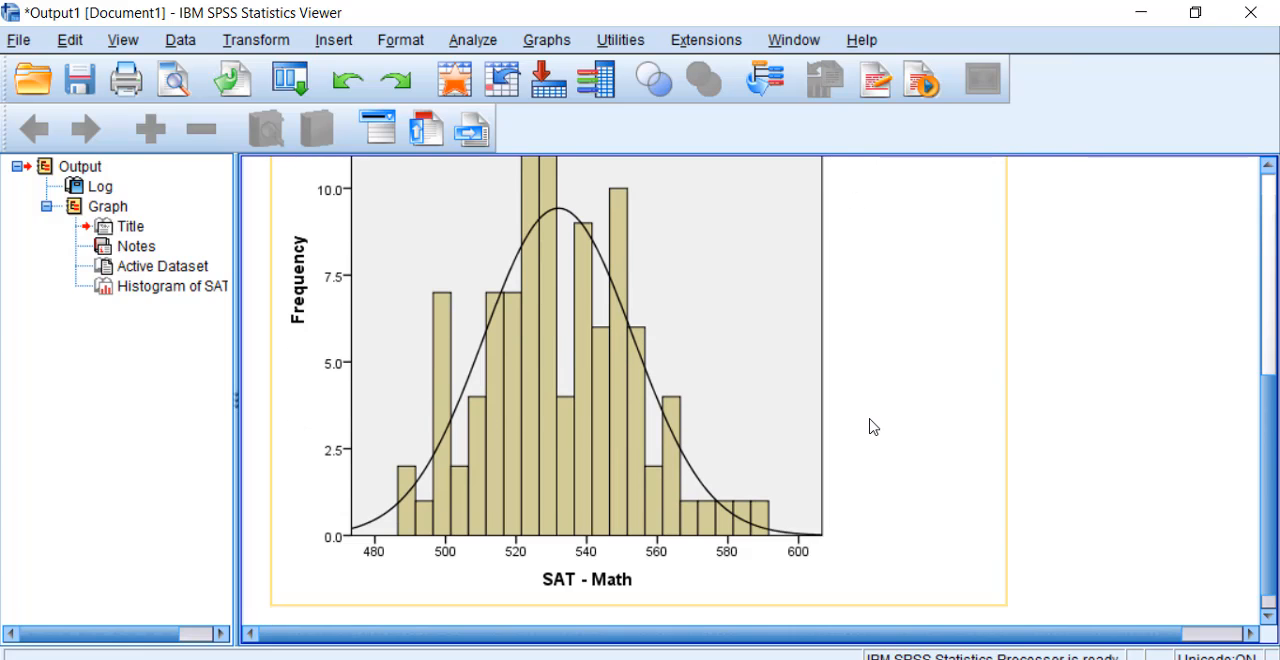
pyautogui.scroll(3, 870, 427)
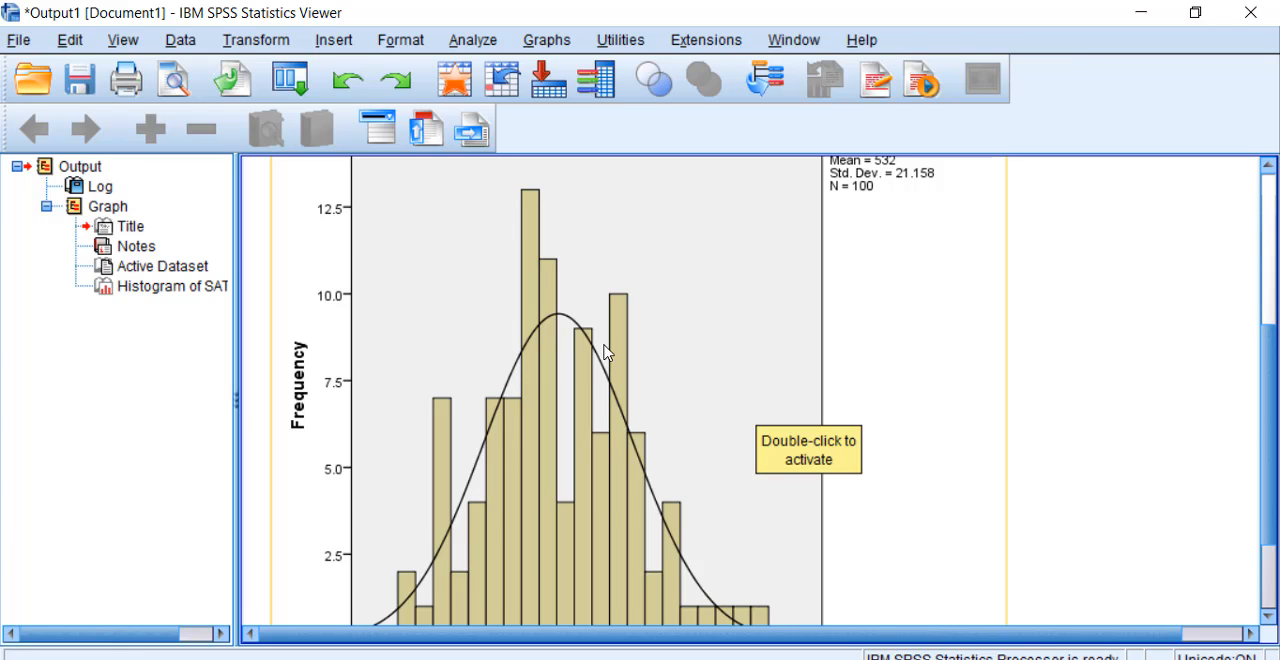
pyautogui.click(1139, 14)
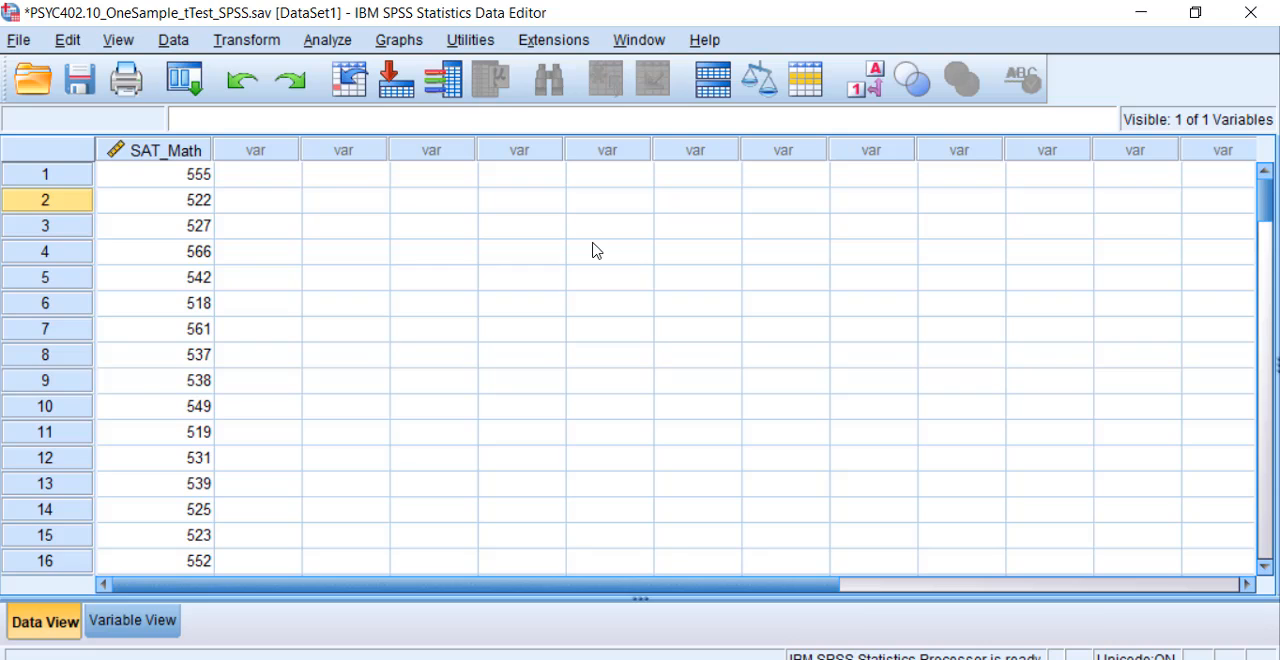
pyautogui.click(330, 41)
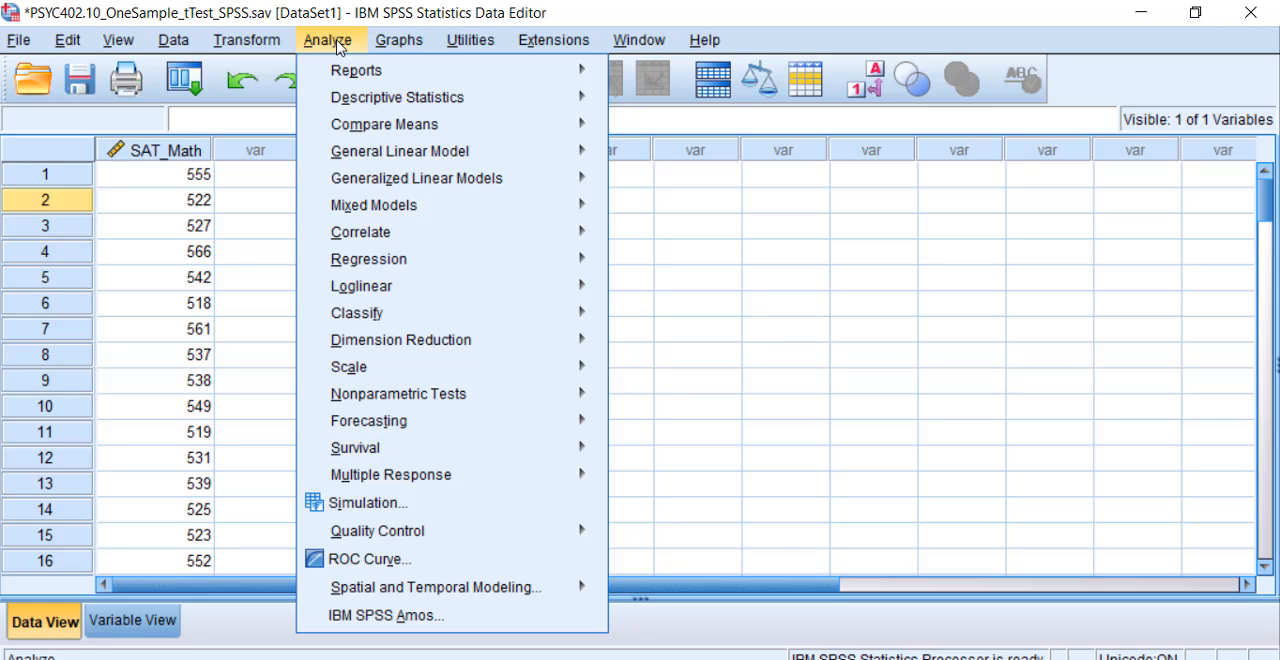
pyautogui.moveTo(358, 101)
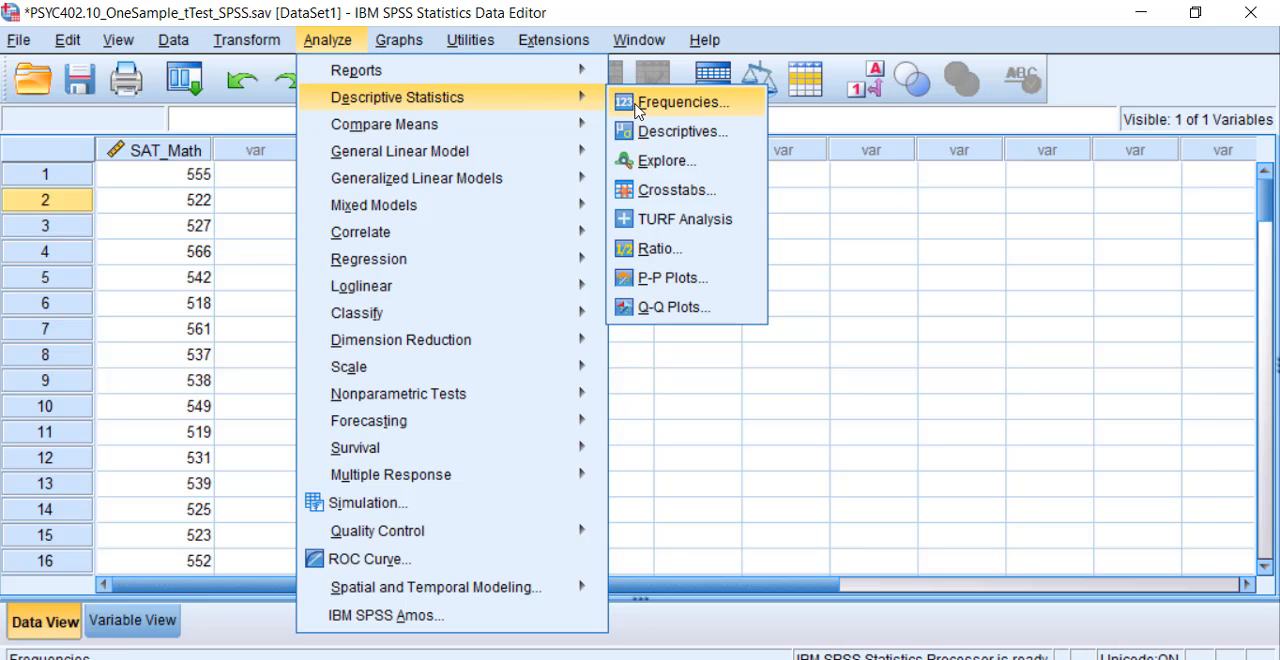
pyautogui.click(677, 102)
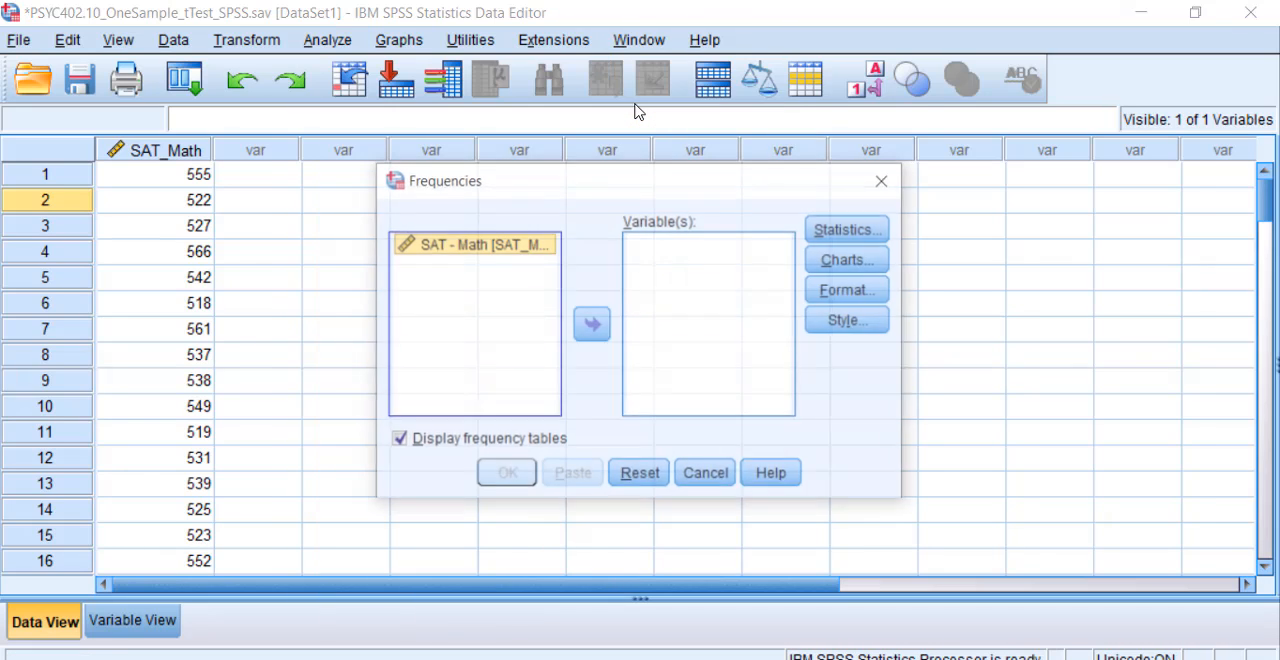
pyautogui.click(592, 324)
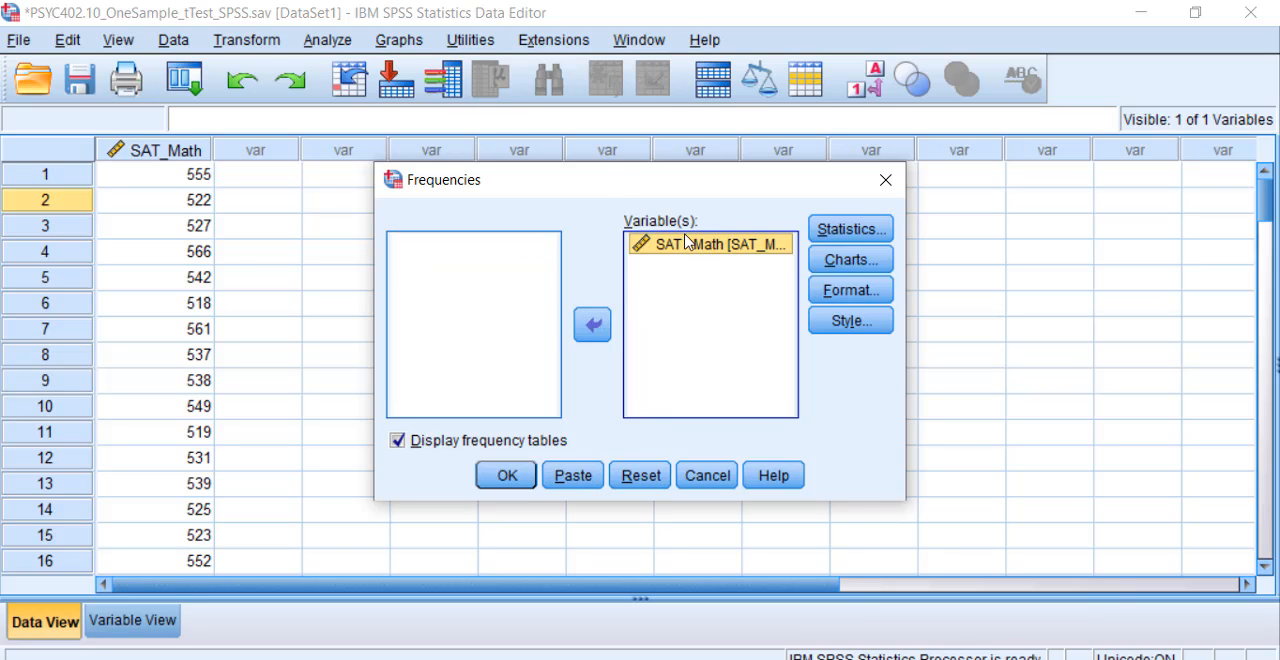
pyautogui.click(418, 443)
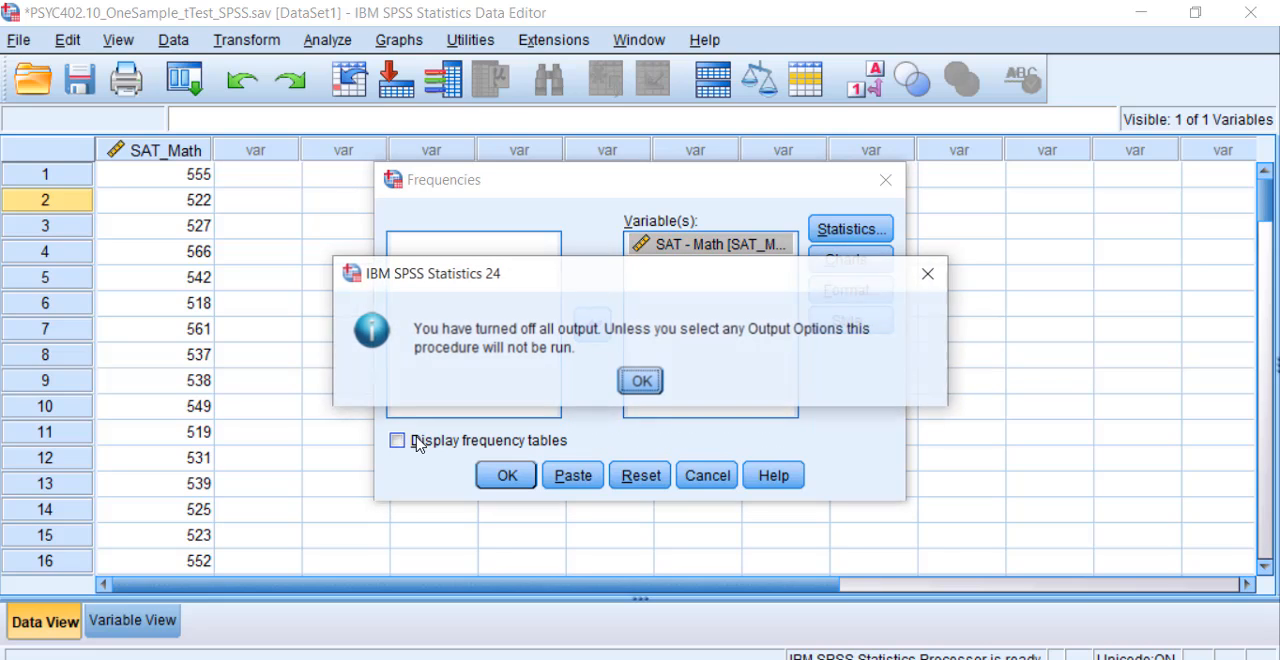
pyautogui.click(648, 381)
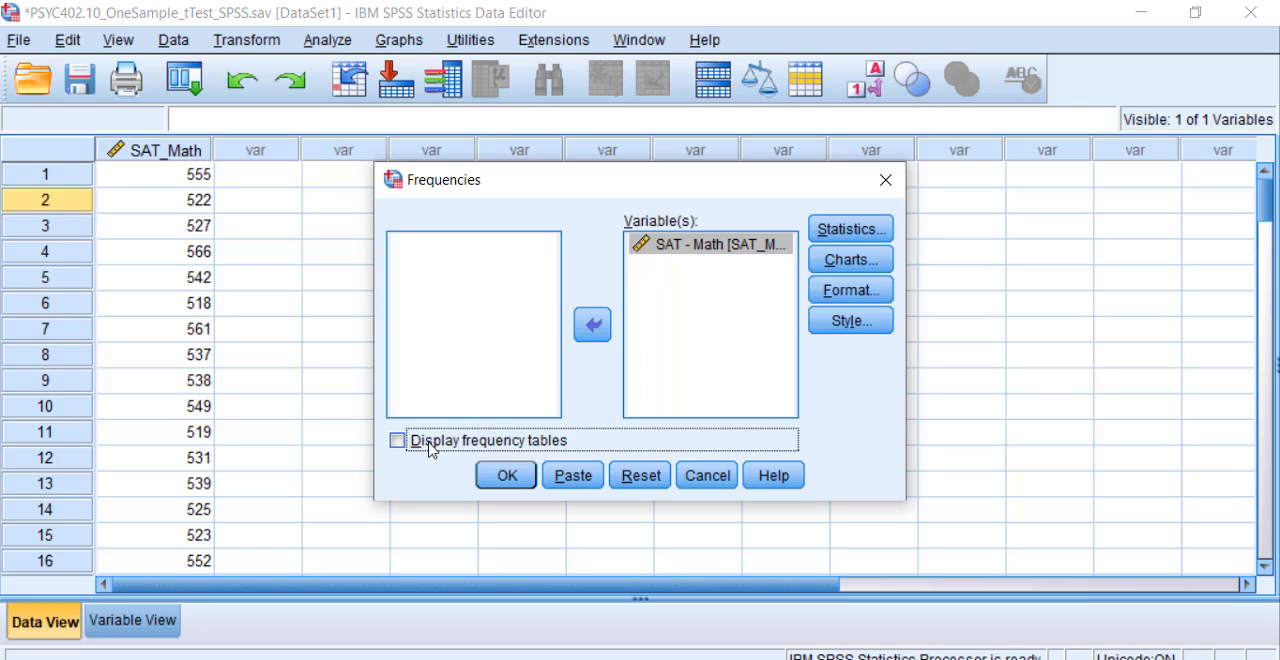
# Step: Request the mean, median, mode, standard deviation, variance, minimum, maximum, S.E. mean, skewness and kurtosis for the Frequencies analysis
pyautogui.click(850, 228)
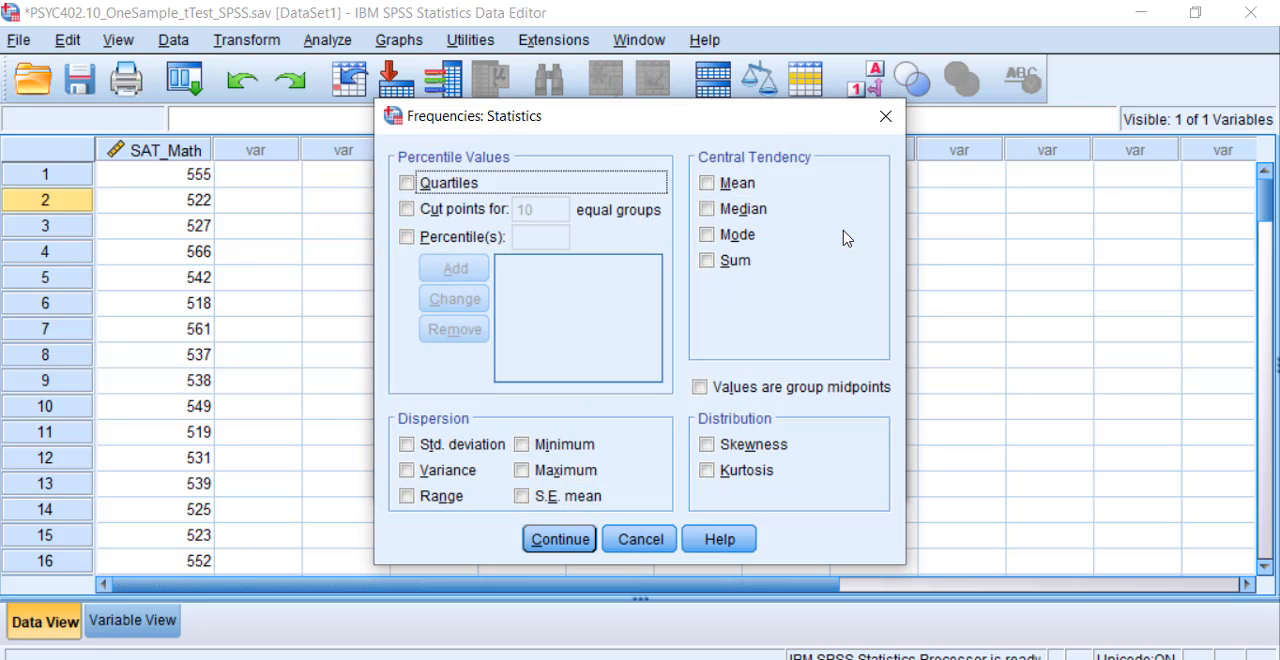
pyautogui.click(712, 184)
pyautogui.click(710, 210)
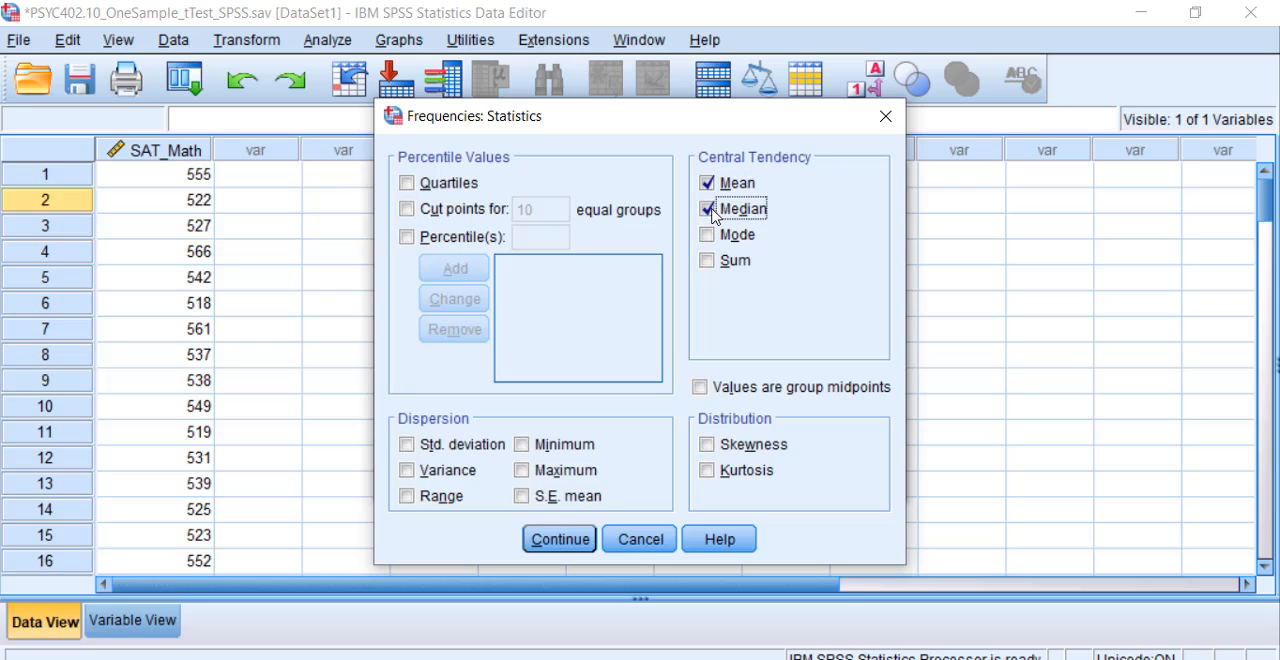
pyautogui.click(709, 237)
pyautogui.click(463, 452)
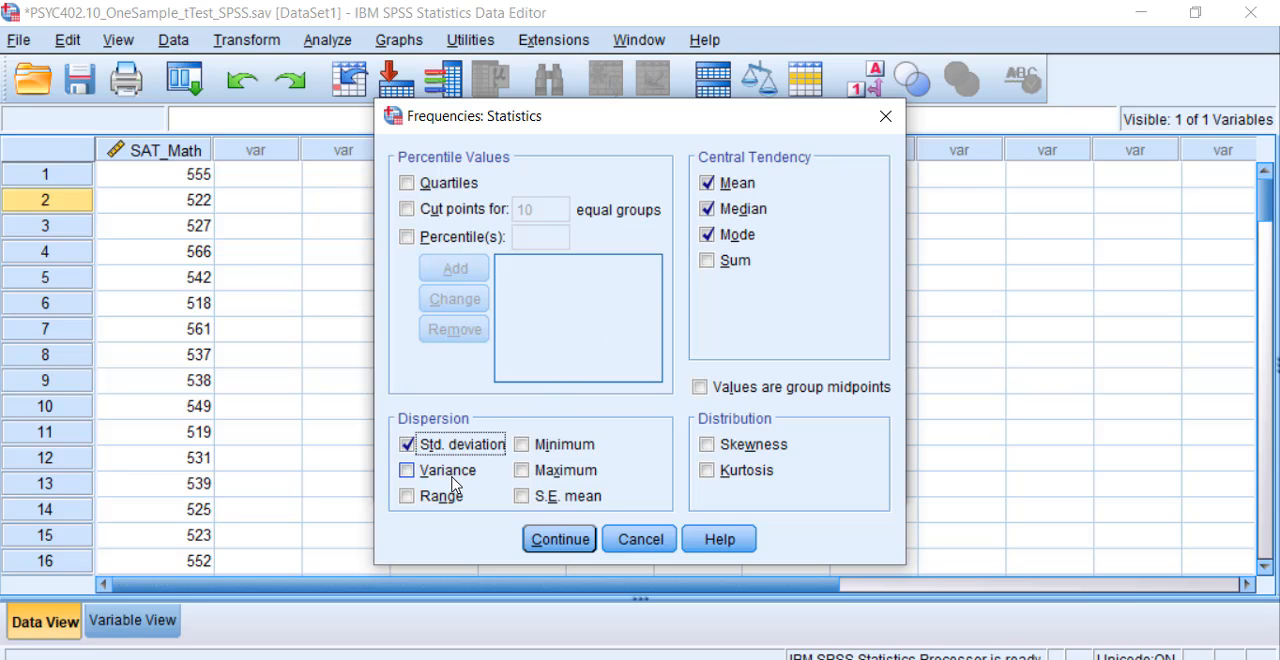
pyautogui.click(455, 474)
pyautogui.click(532, 448)
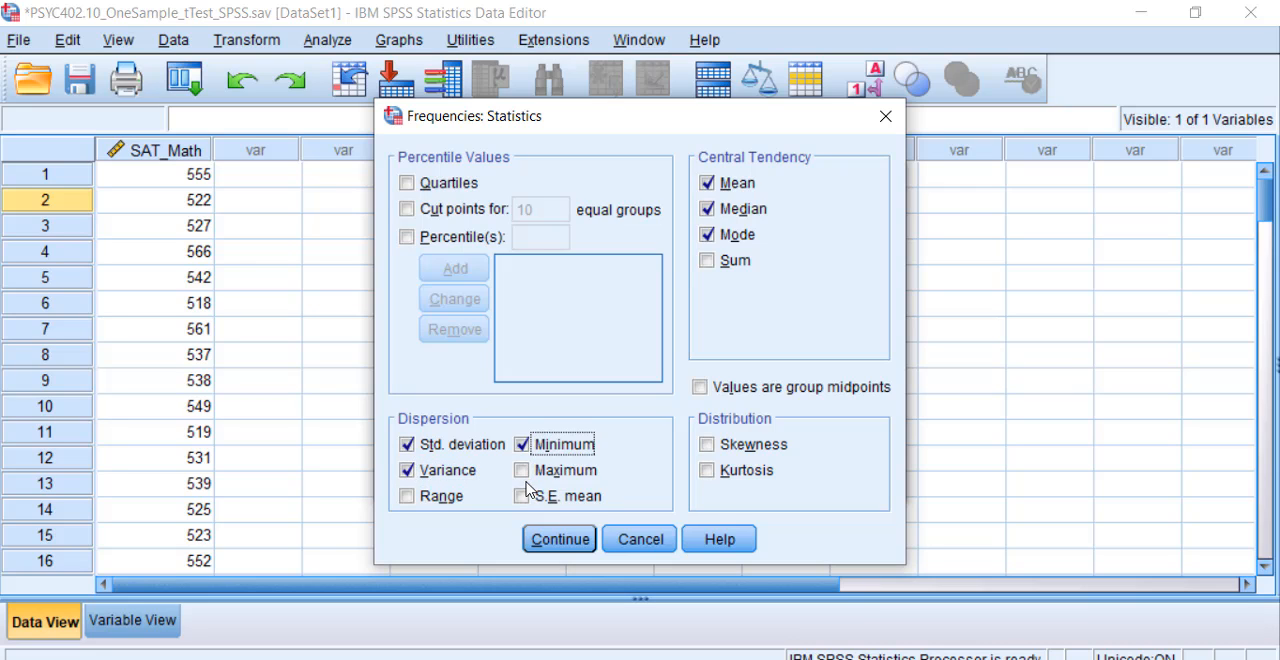
pyautogui.click(523, 472)
pyautogui.click(521, 497)
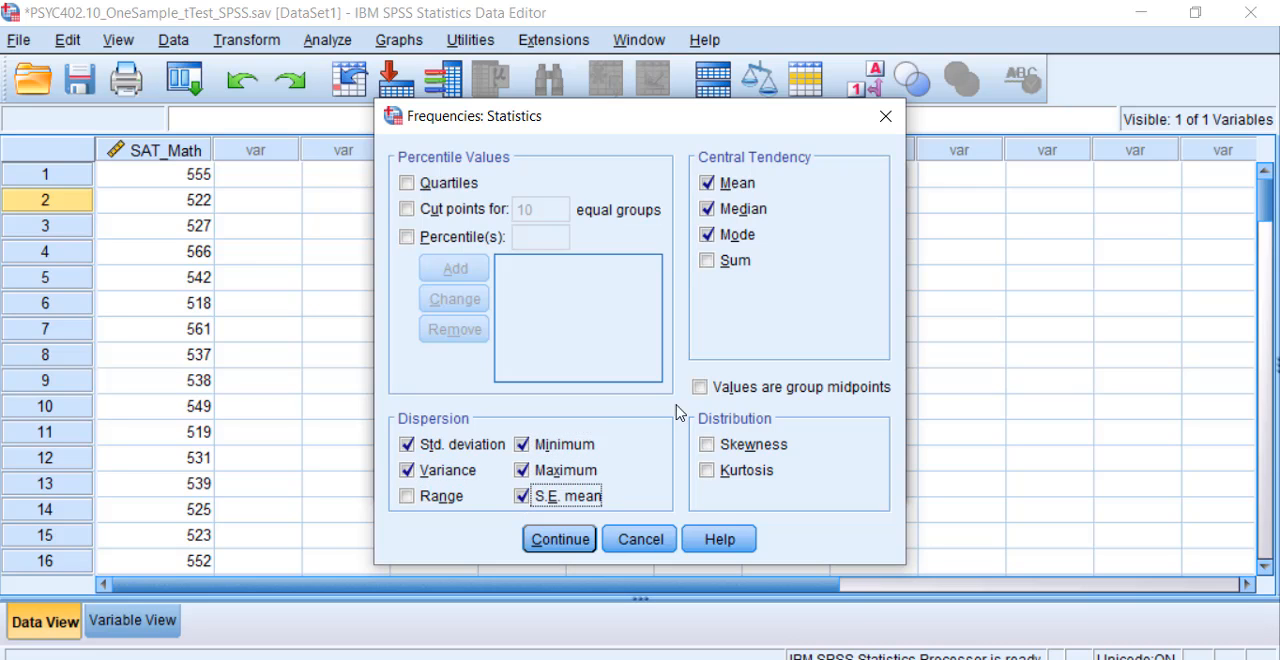
pyautogui.click(754, 447)
pyautogui.click(735, 476)
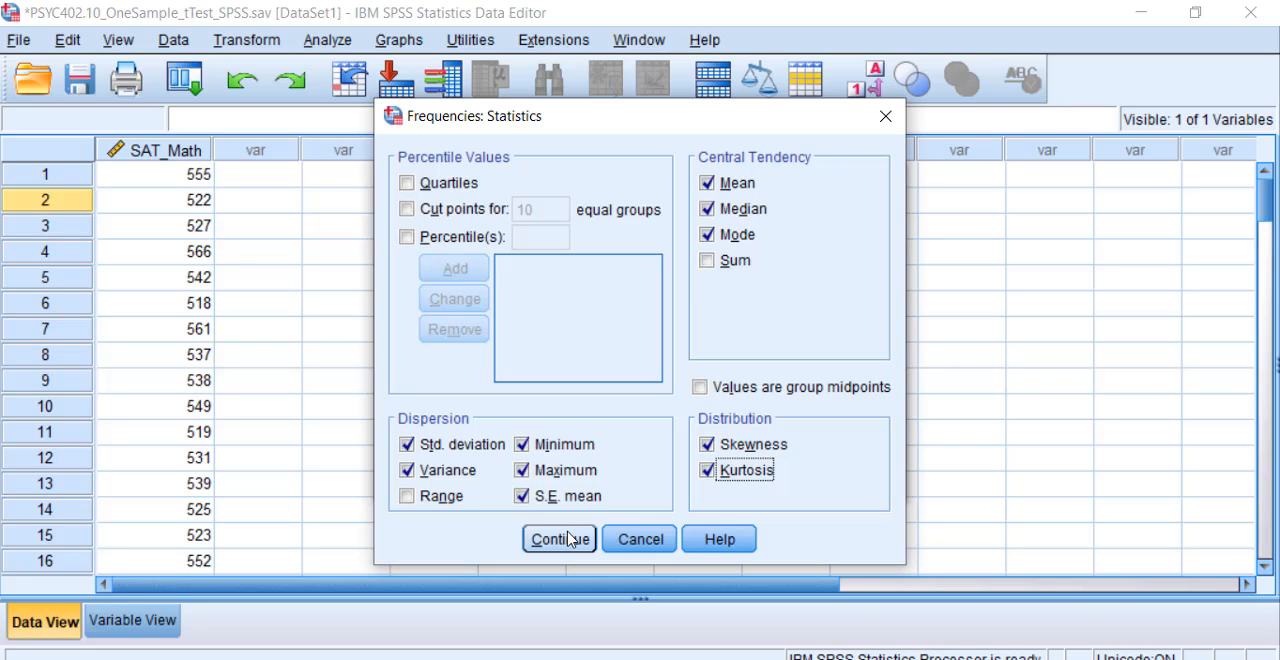
pyautogui.click(558, 539)
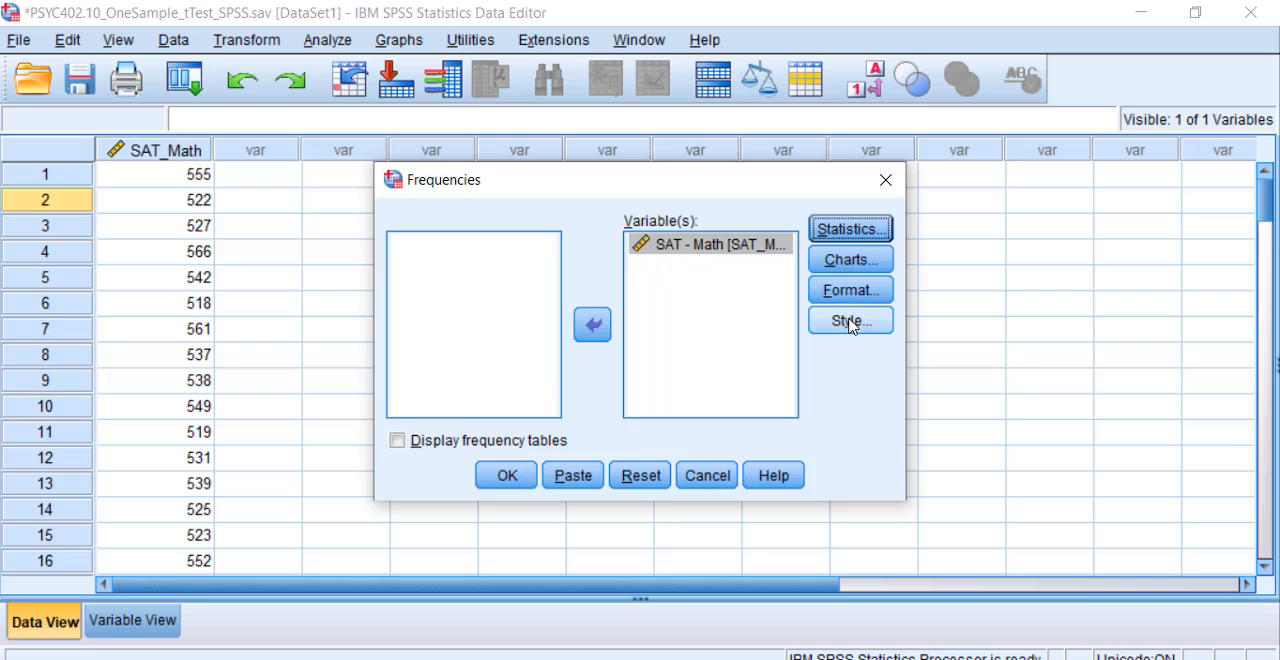
# Step: Add a histogram with the normal curve to the Frequencies analysis, and run it with the output window maximized
pyautogui.click(851, 268)
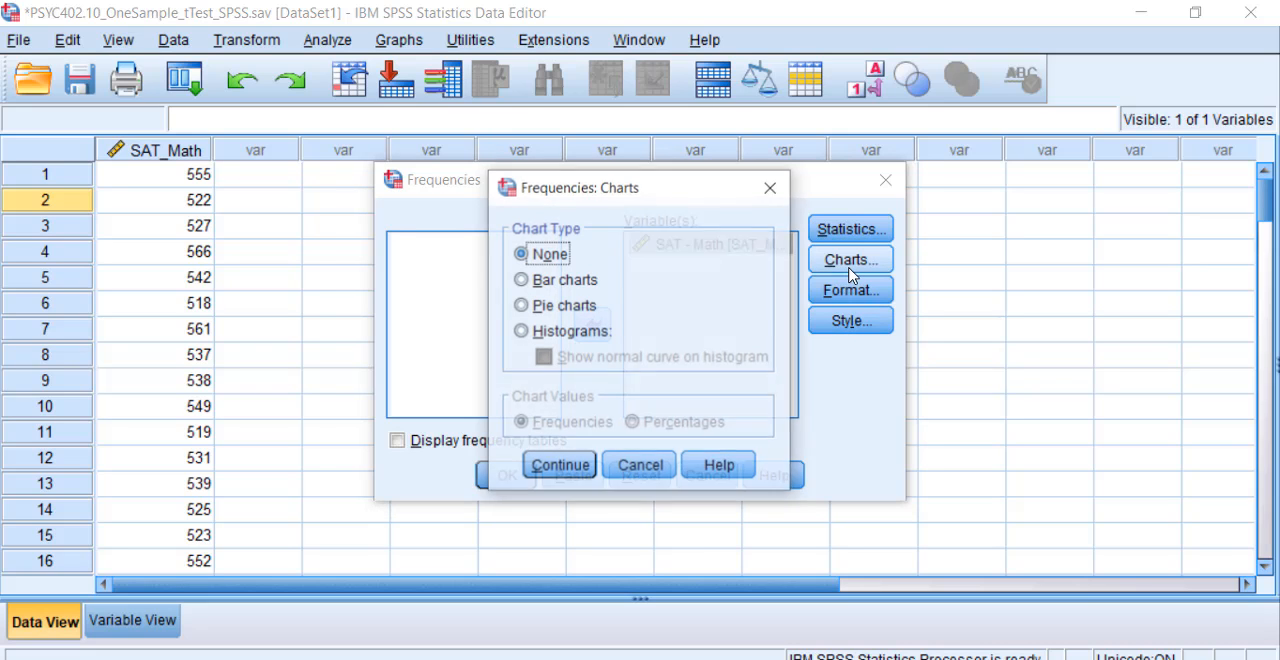
pyautogui.click(570, 333)
pyautogui.click(545, 357)
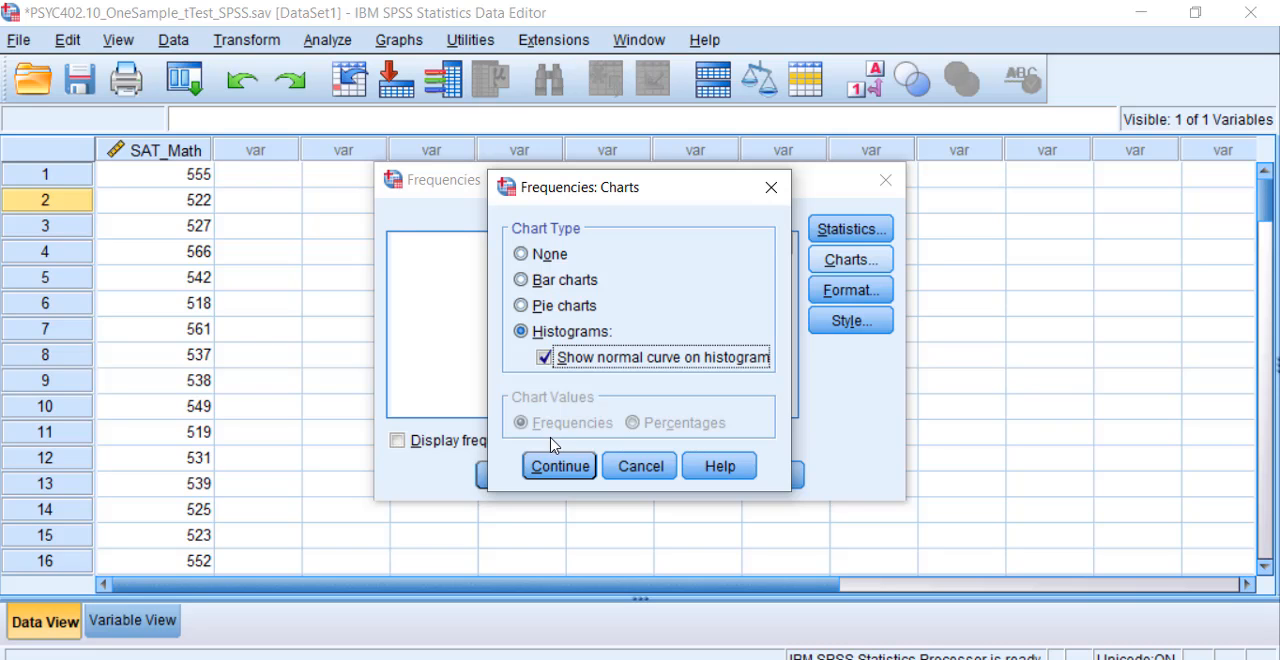
pyautogui.click(565, 466)
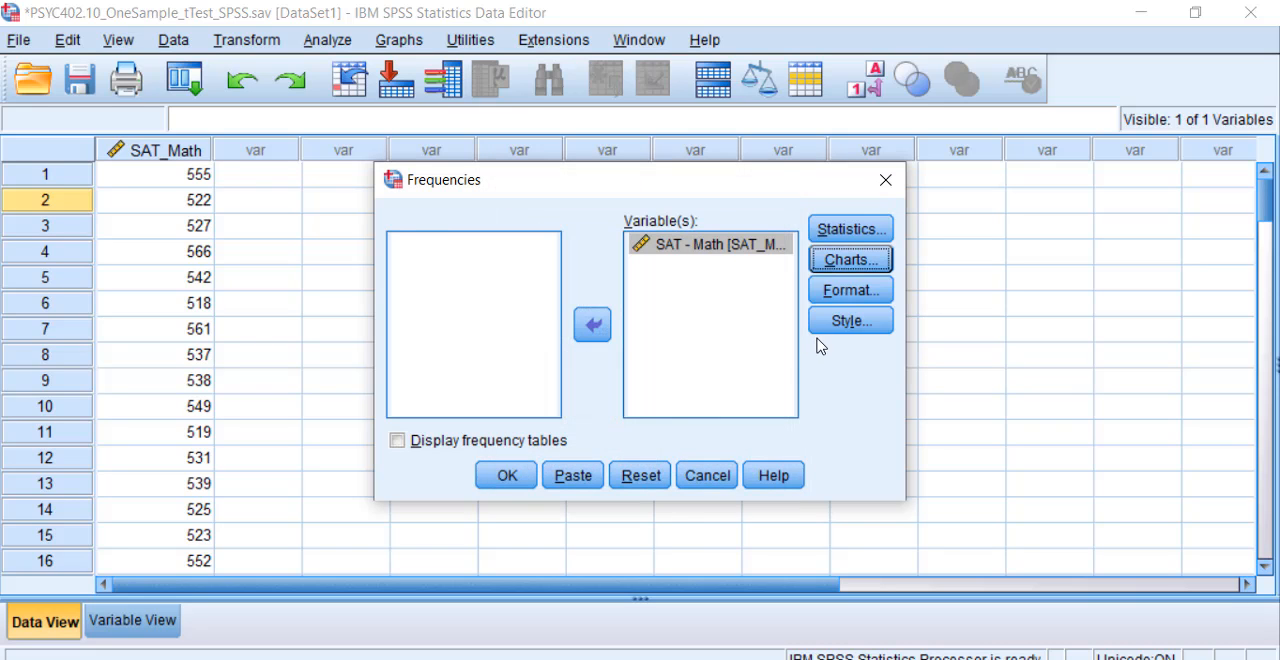
pyautogui.click(505, 475)
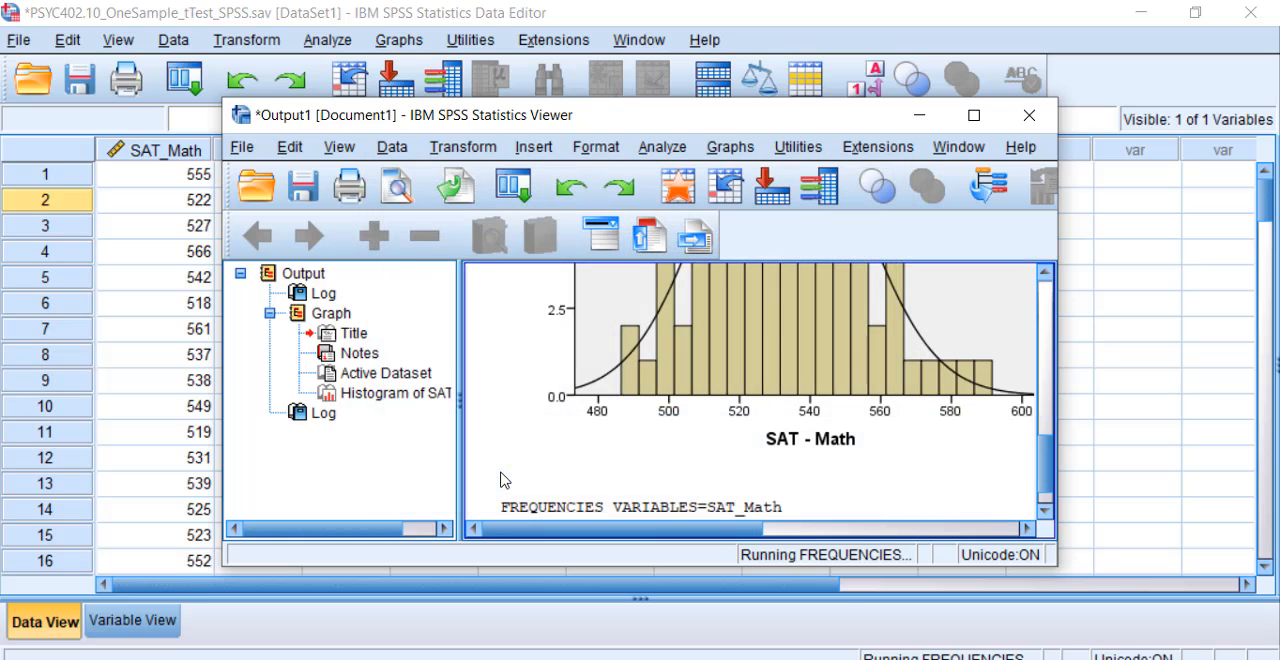
pyautogui.click(973, 115)
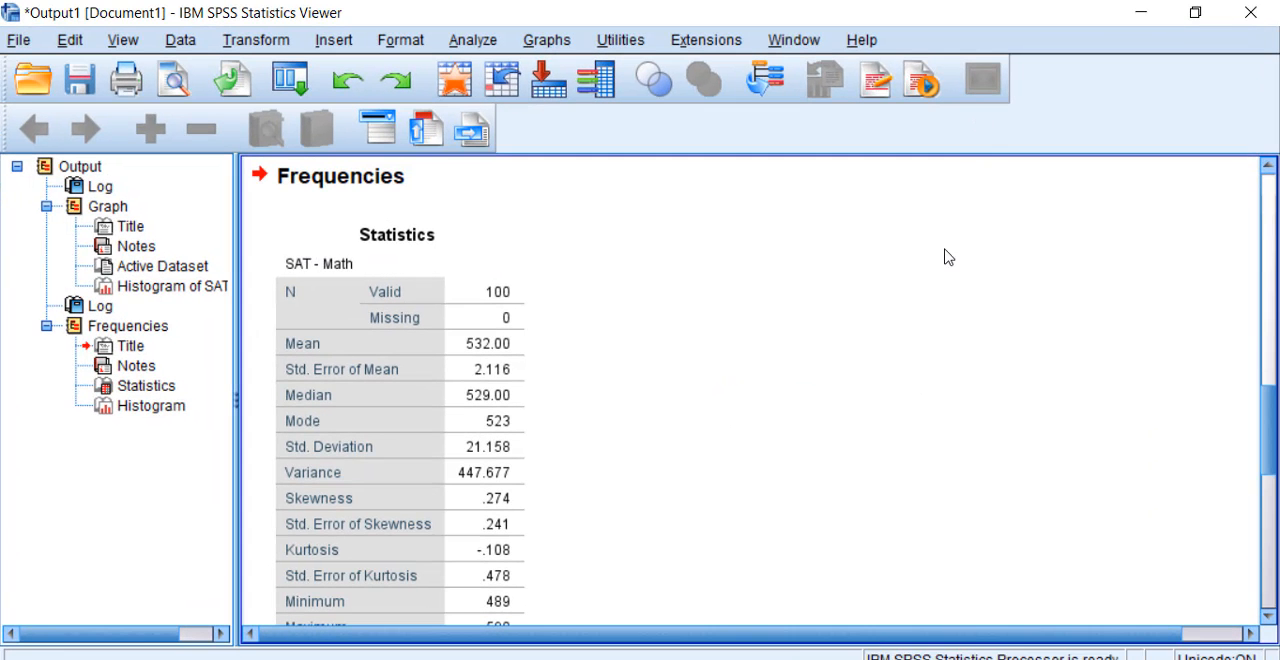
# Step: Examine the Graph section in the output outline and review the output from the SAT_Math histogram down to the Statistics table
pyautogui.scroll(15, 539, 318)
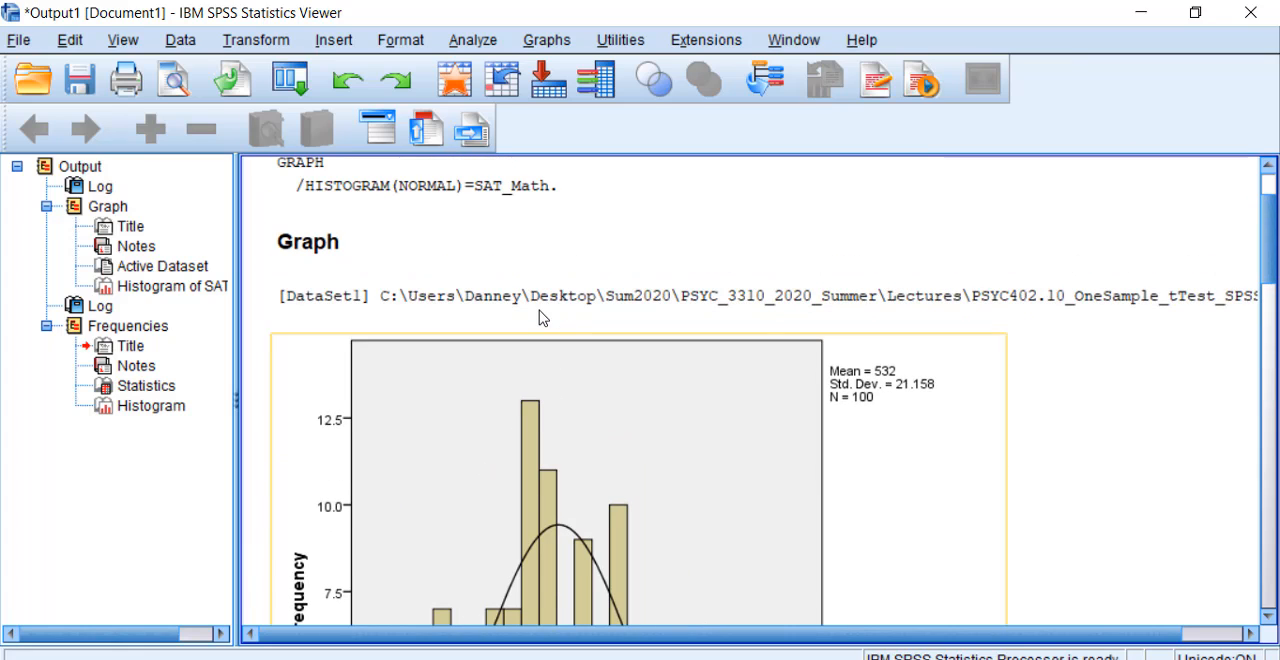
pyautogui.click(123, 208)
pyautogui.click(152, 285)
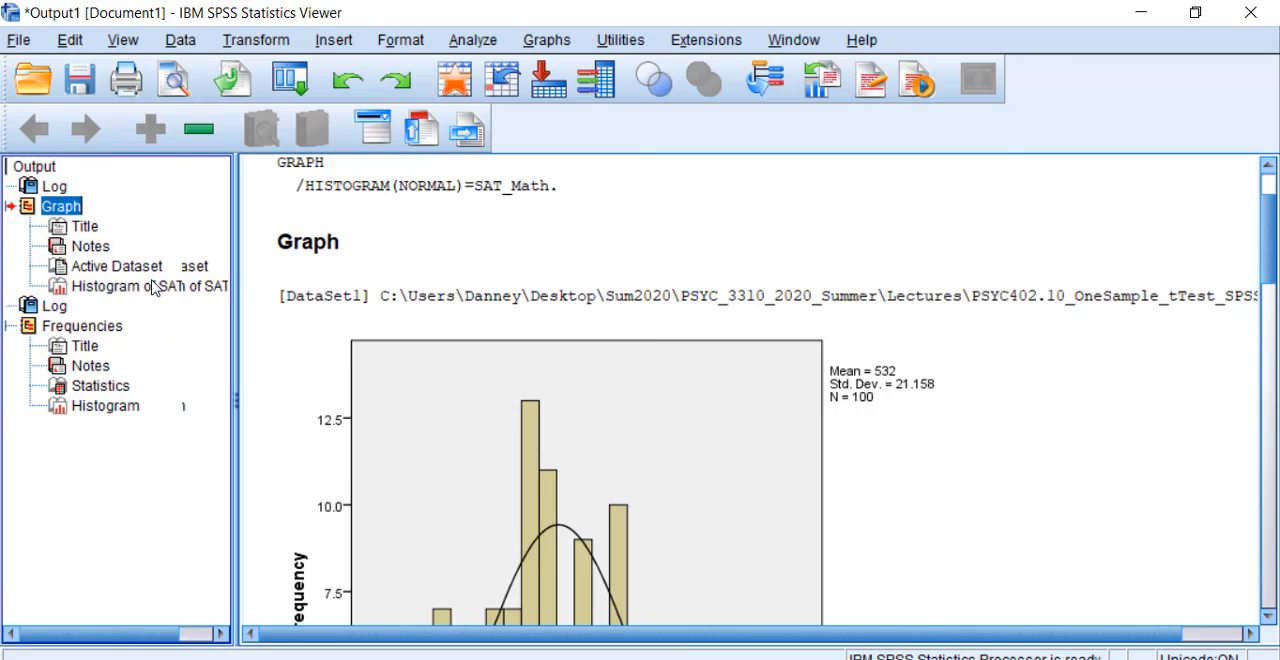
pyautogui.click(62, 207)
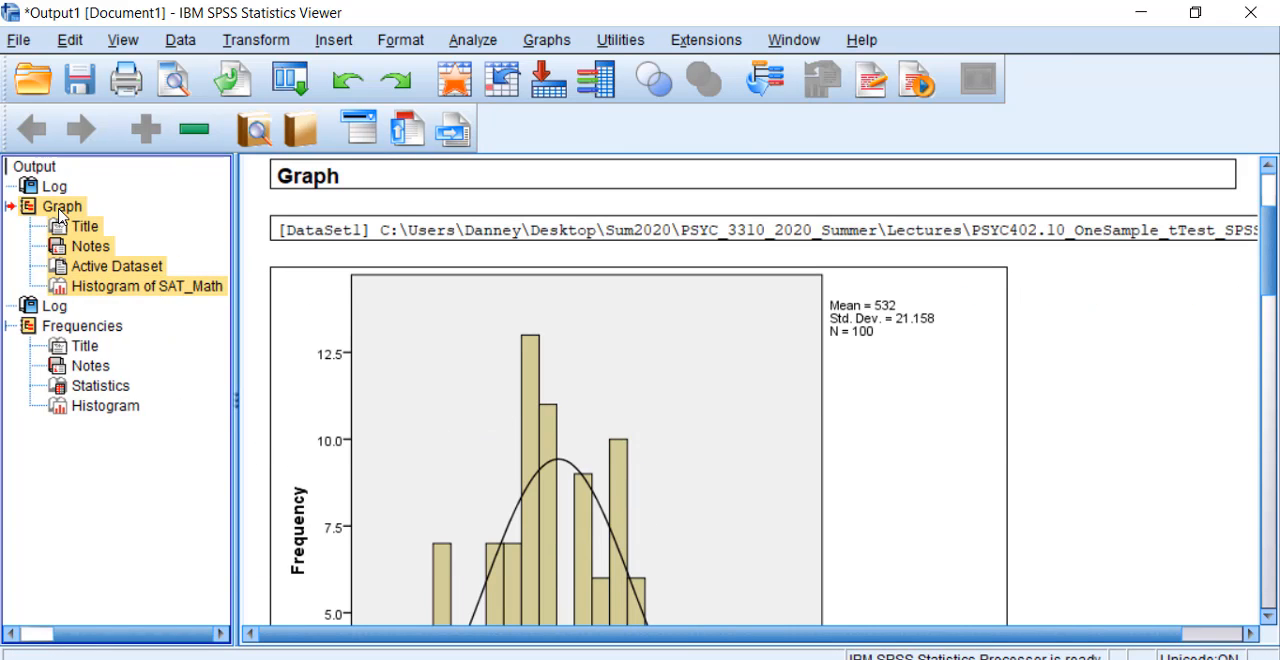
pyautogui.rightClick(60, 214)
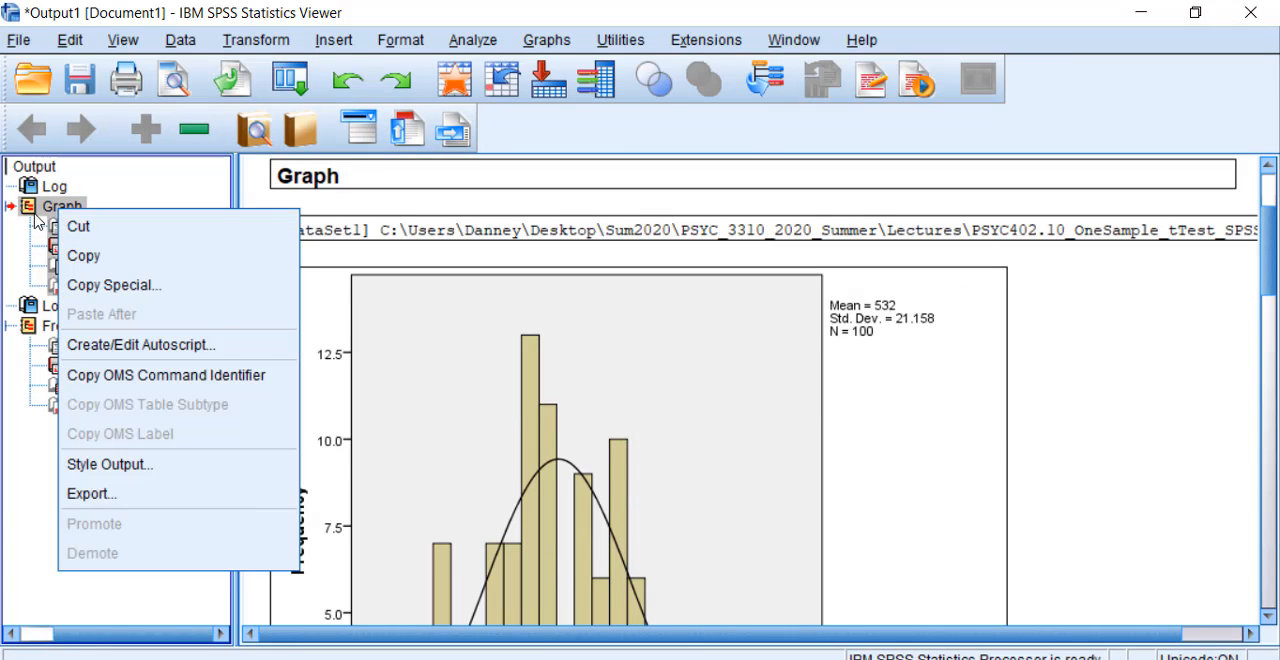
pyautogui.click(34, 213)
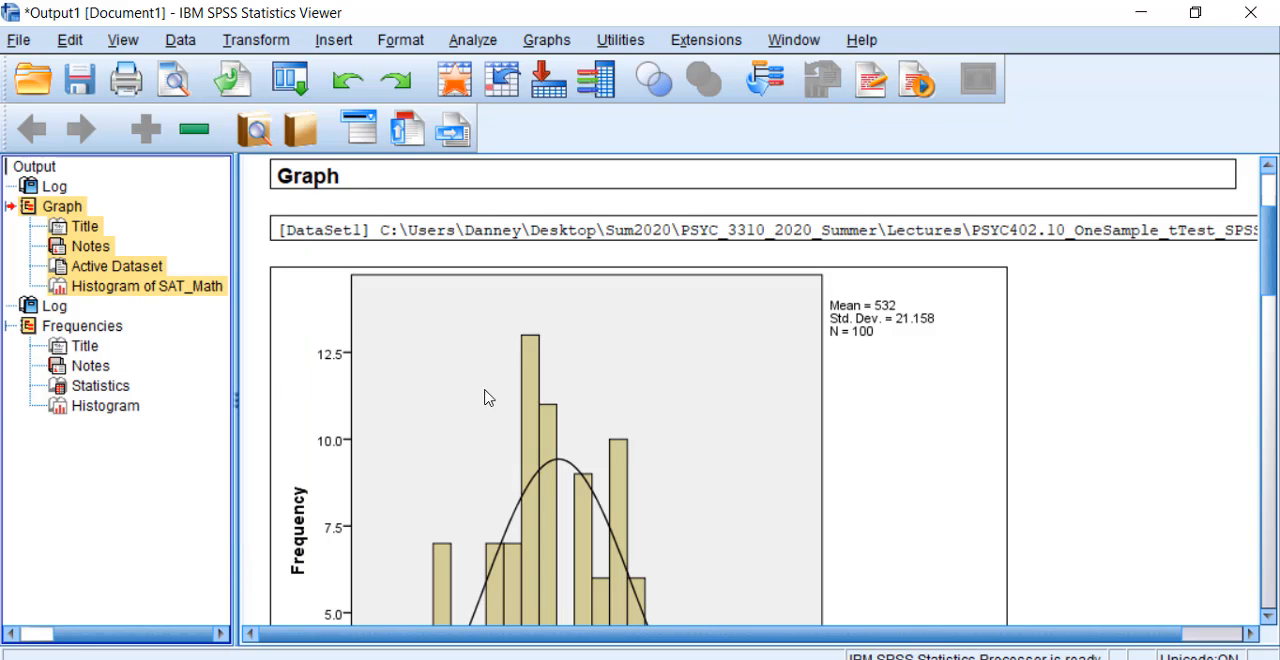
pyautogui.click(1196, 531)
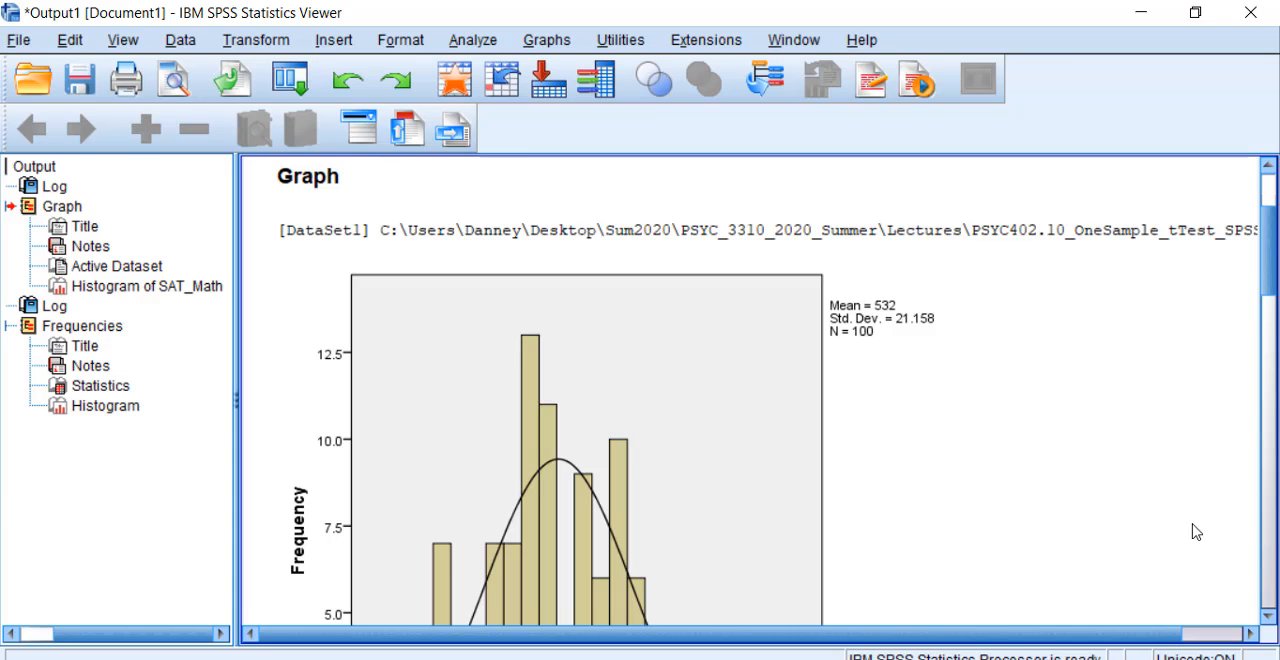
pyautogui.scroll(-3, 1191, 537)
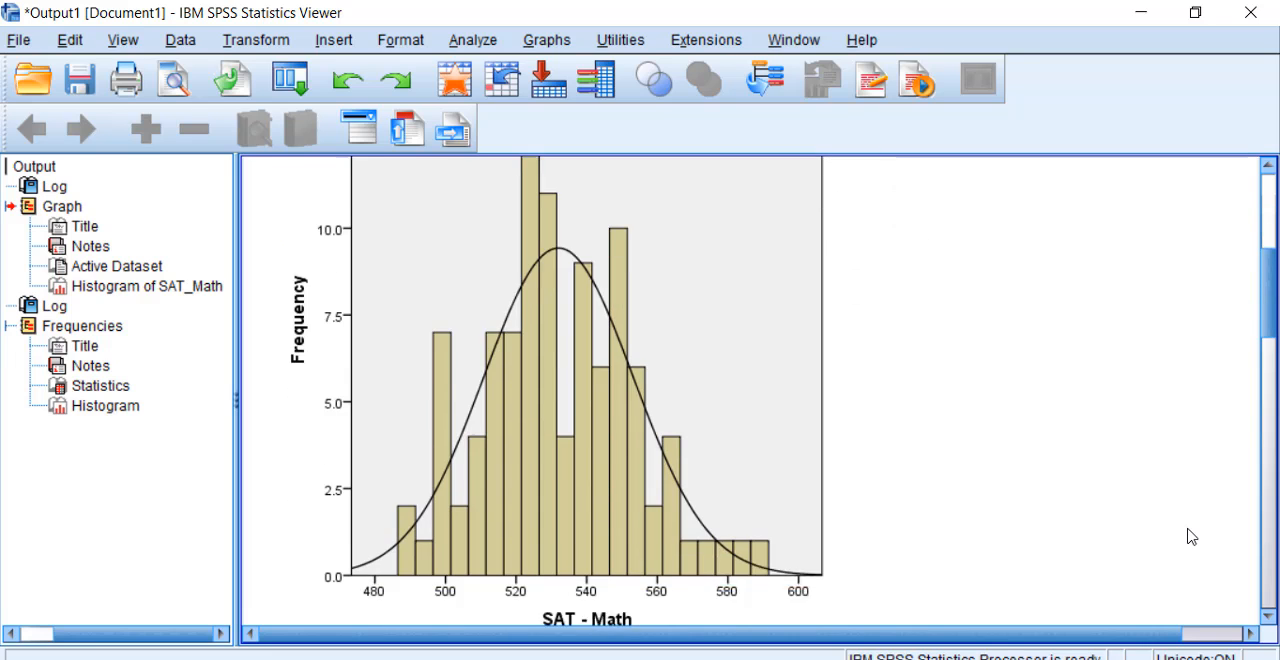
pyautogui.scroll(-10, 1191, 537)
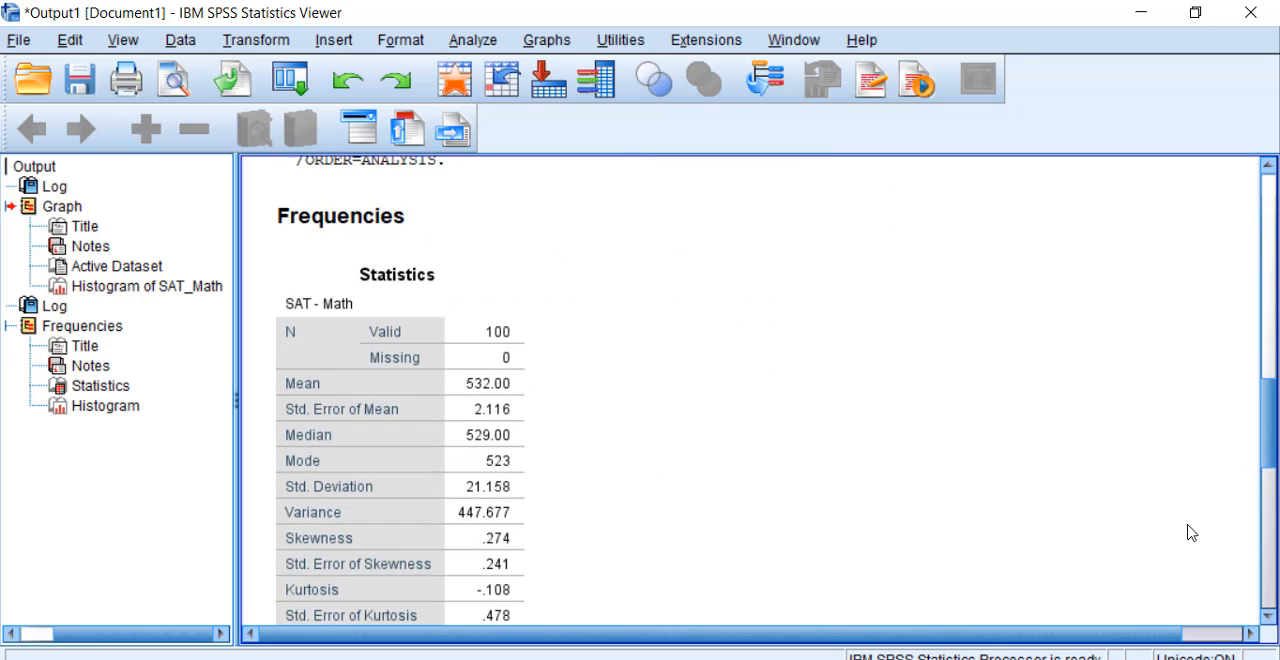
pyautogui.scroll(-2, 1191, 537)
# Step: Open the SAT - Math Statistics table for editing and set its title's font size to 14
pyautogui.click(428, 256)
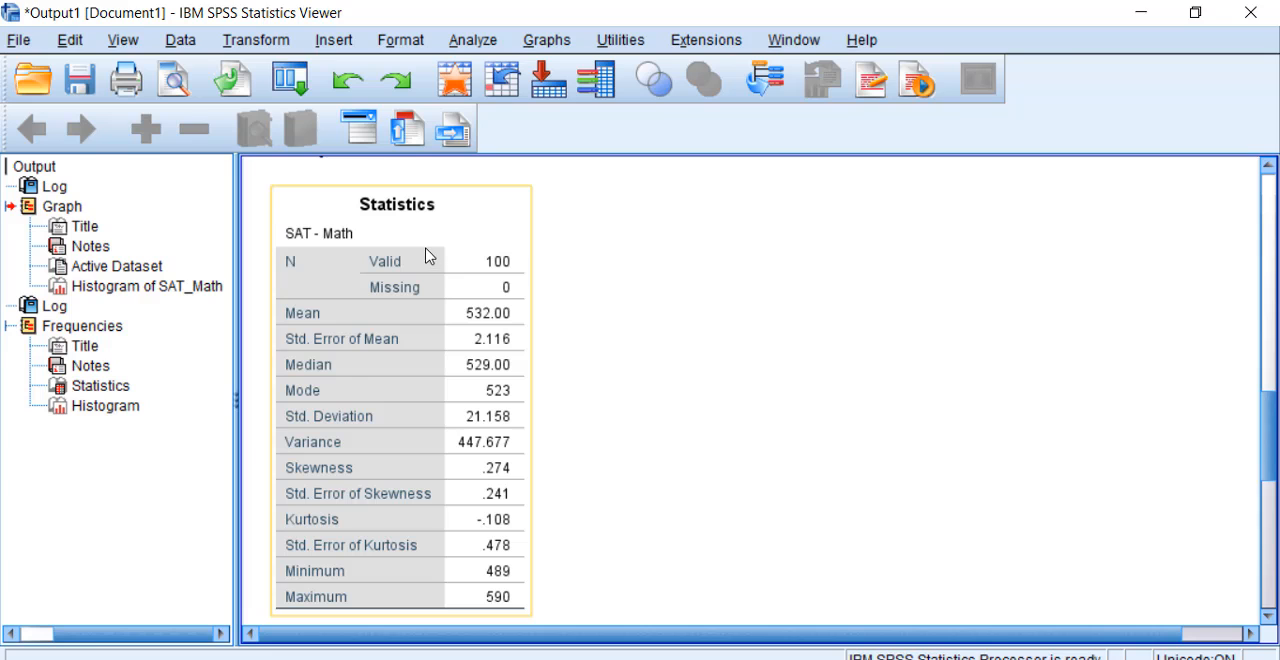
pyautogui.click(428, 266)
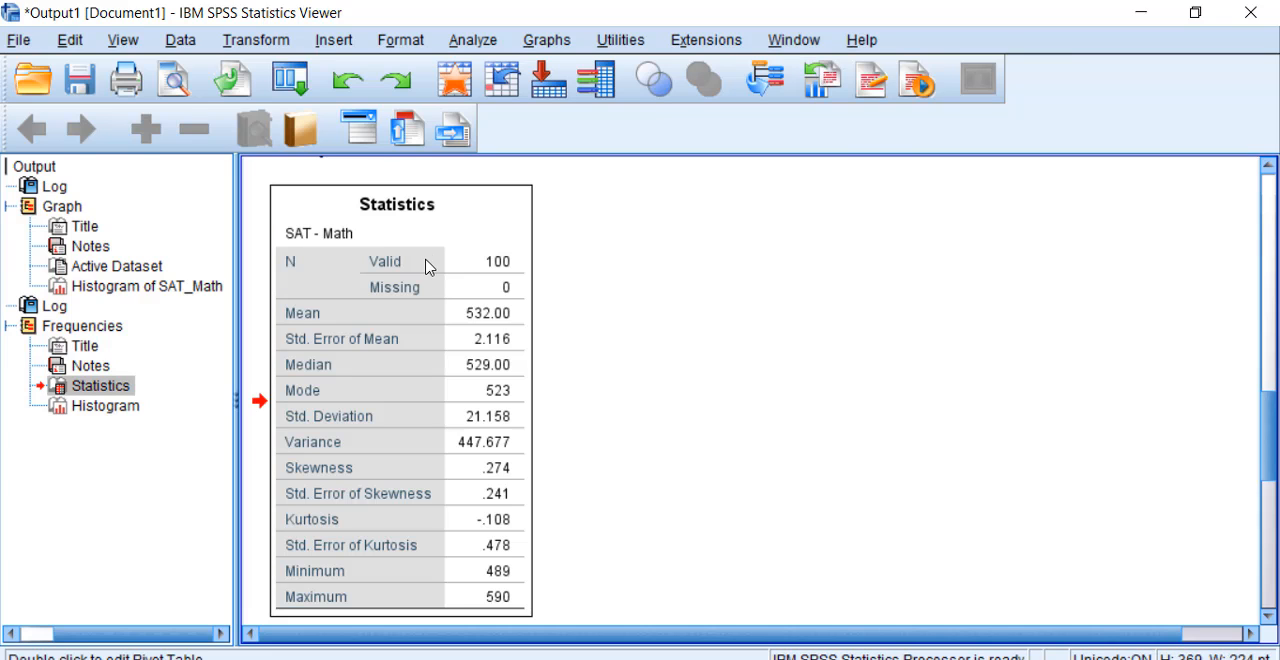
pyautogui.doubleClick(428, 266)
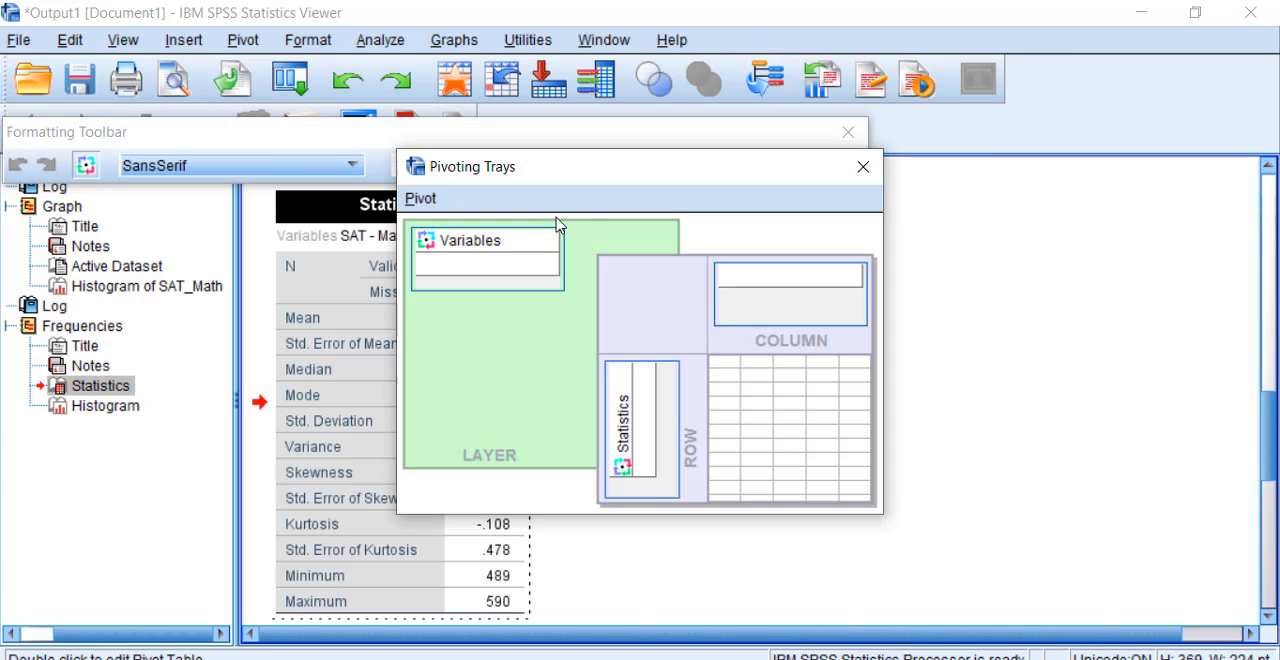
pyautogui.click(863, 166)
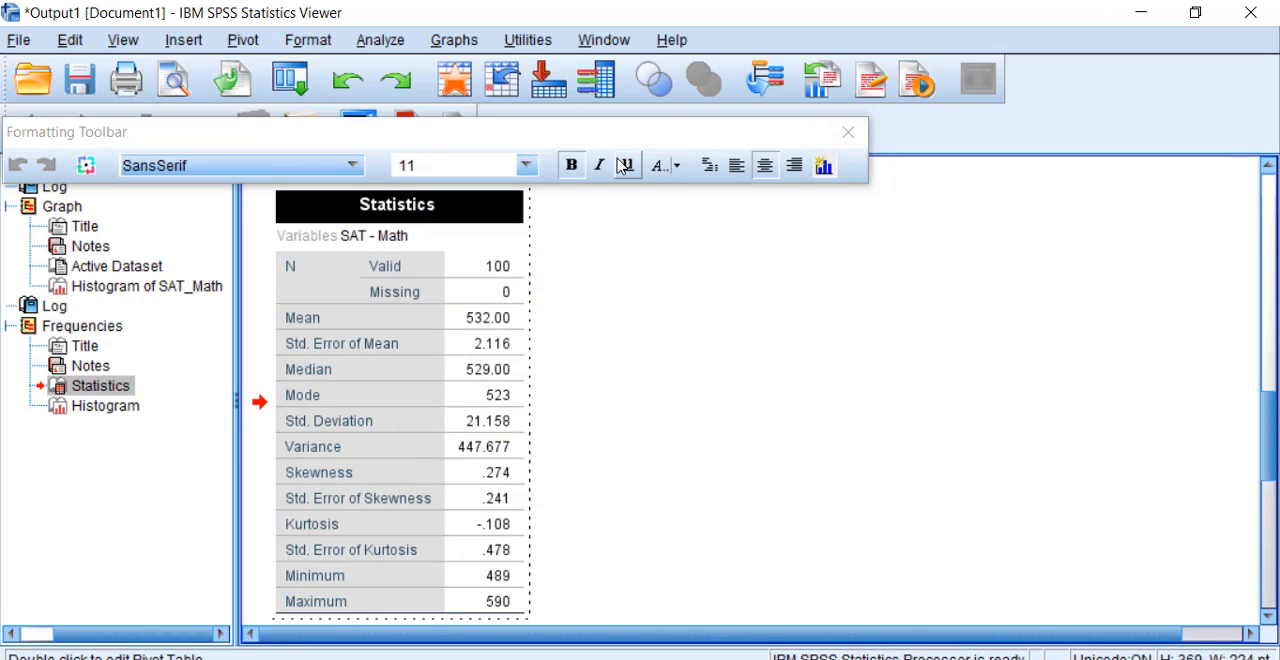
pyautogui.click(526, 165)
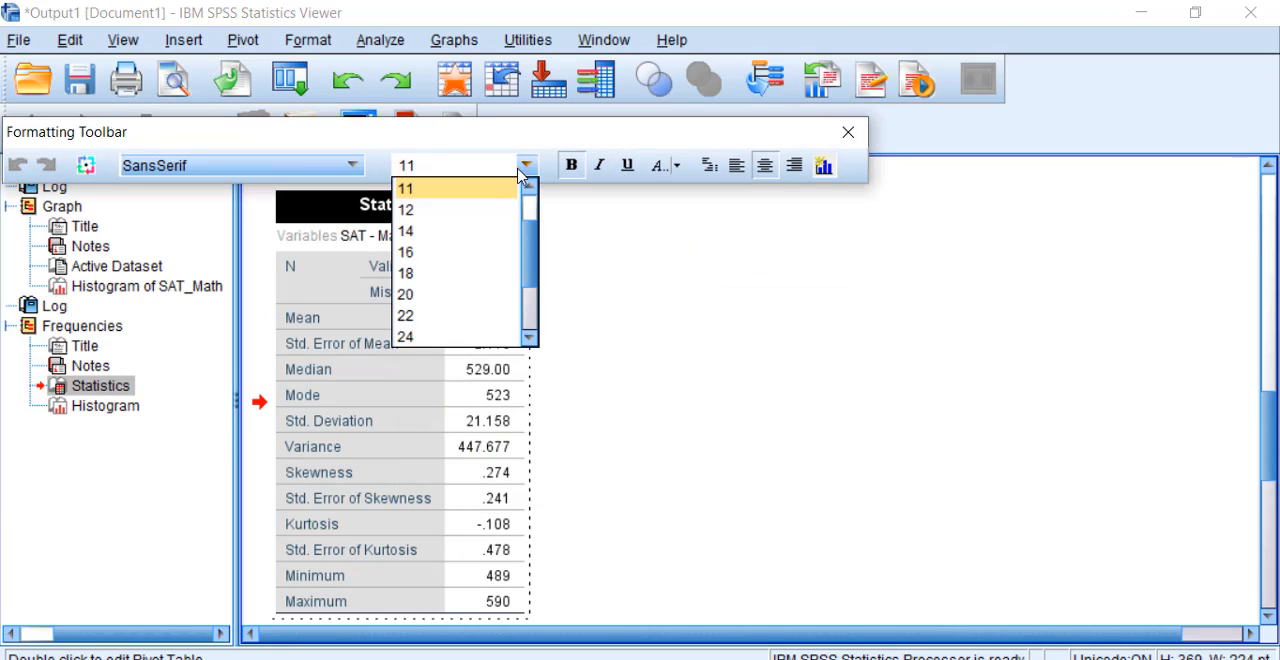
pyautogui.click(470, 231)
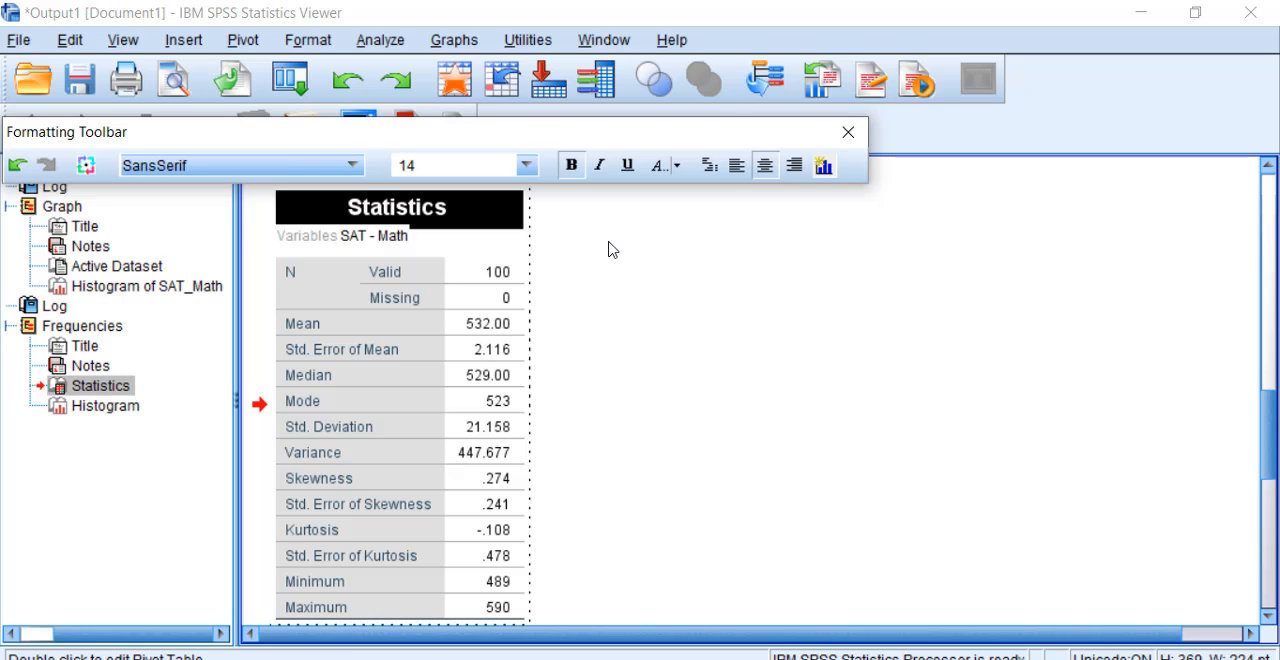
# Step: Set the font size of the Statistics table's body, from the N row to Maximum, to 12 and finish editing
pyautogui.moveTo(357, 257); pyautogui.dragTo(477, 607)
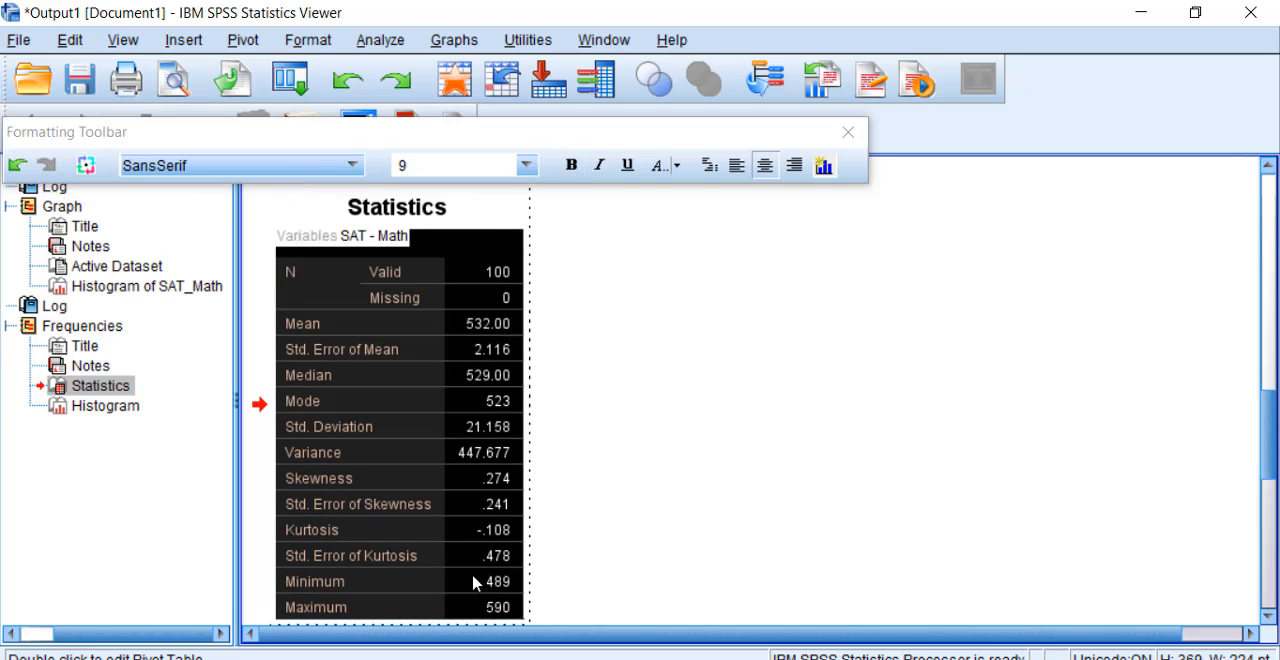
pyautogui.click(525, 165)
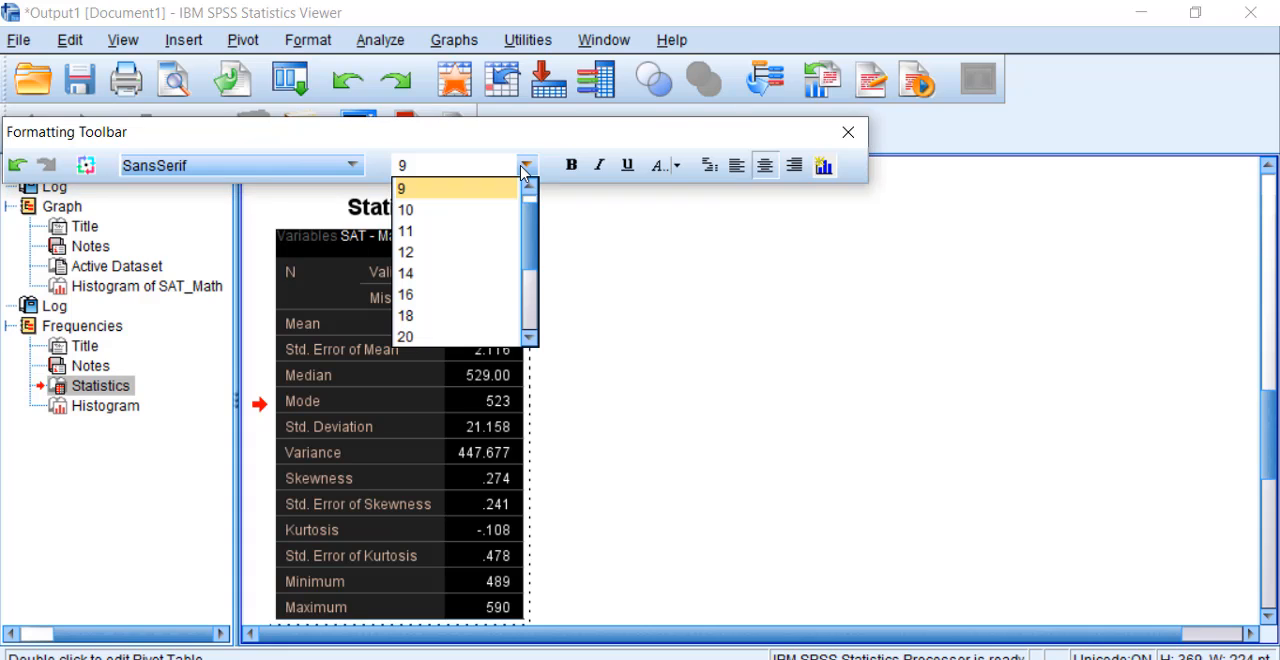
pyautogui.click(474, 259)
pyautogui.click(686, 350)
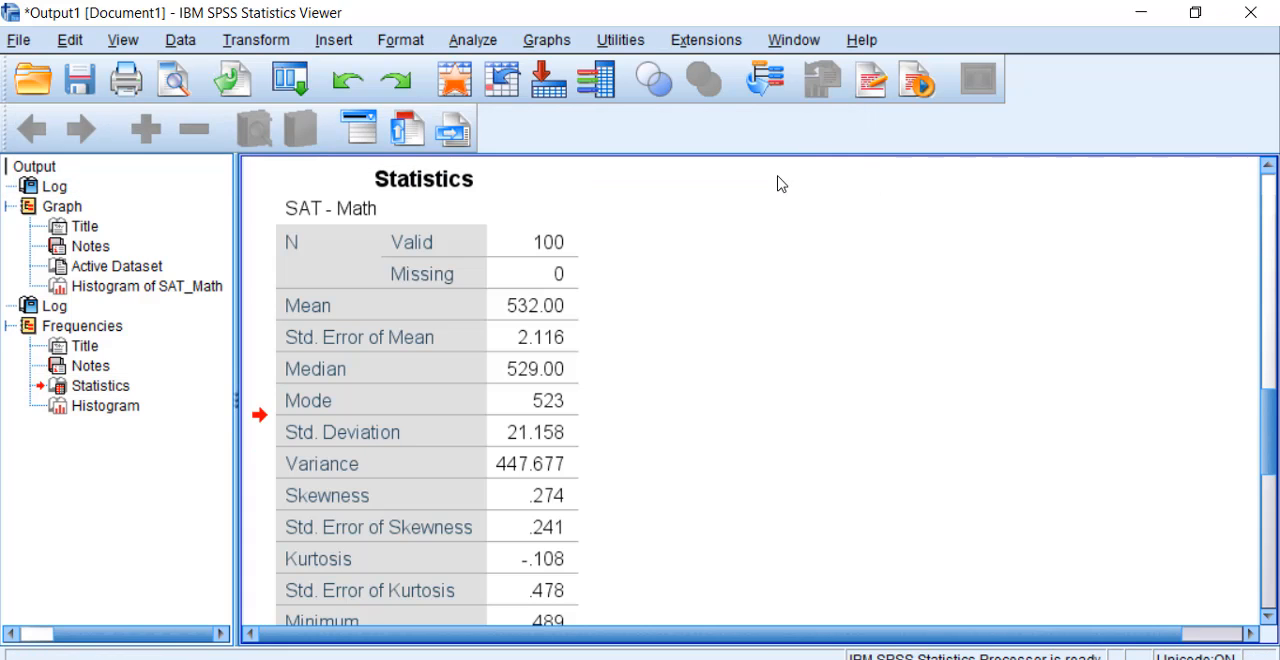
# Step: Examine the SAT - Math Statistics table from N down to Maximum, including skewness, kurtosis and their standard errors
pyautogui.click(527, 240)
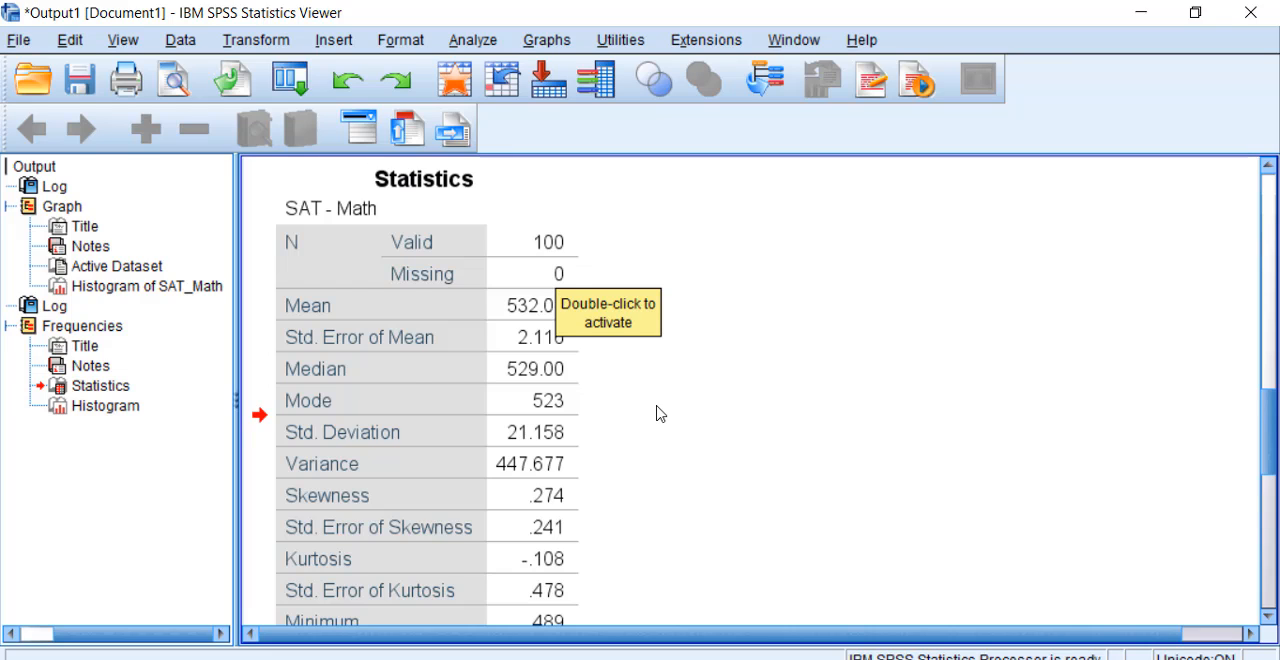
pyautogui.scroll(-3, 660, 413)
pyautogui.scroll(1, 660, 413)
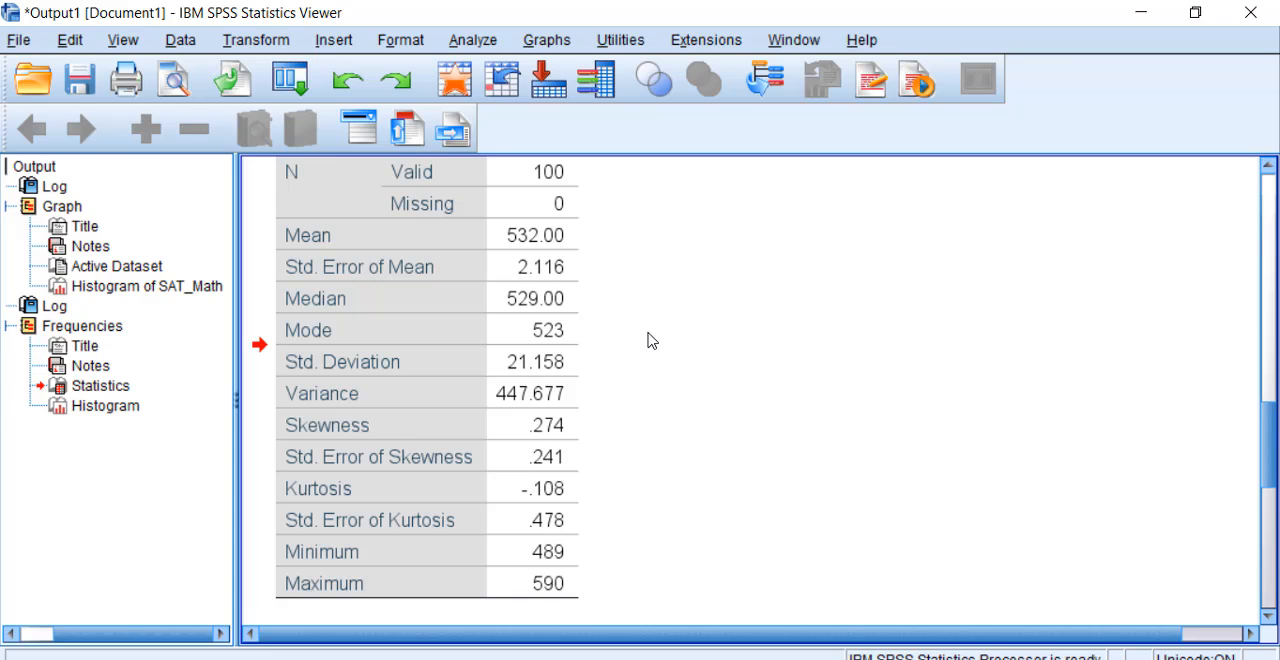
pyautogui.click(570, 373)
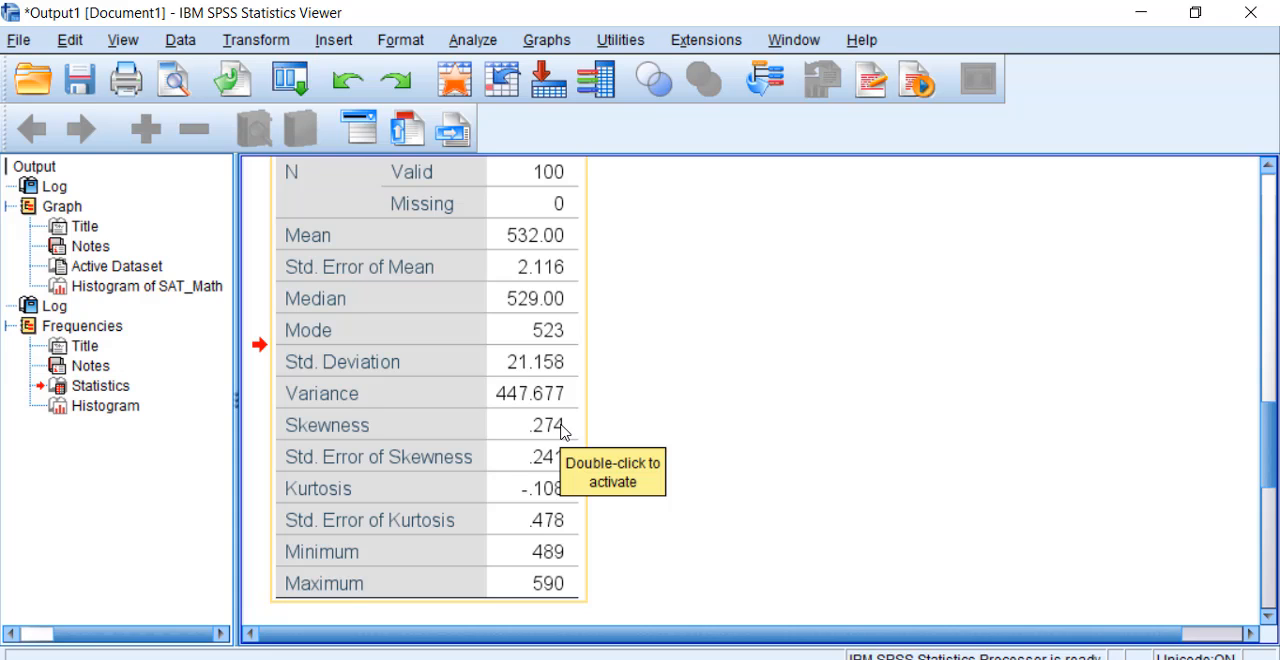
pyautogui.click(686, 508)
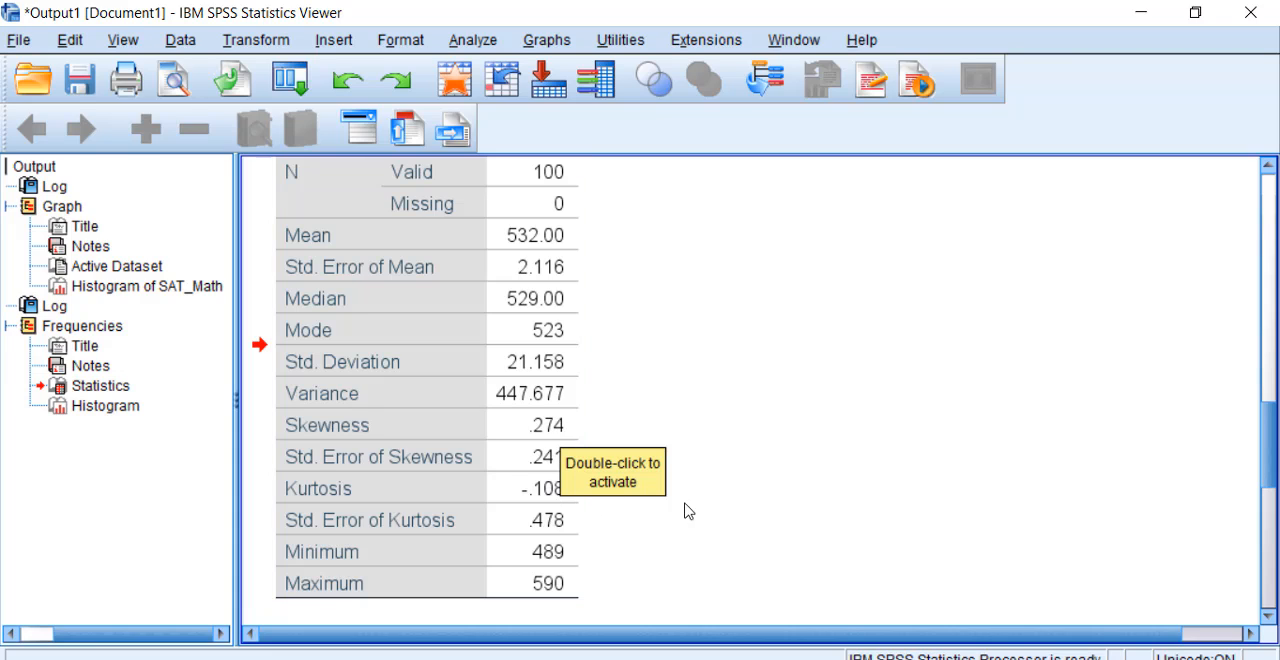
pyautogui.click(420, 556)
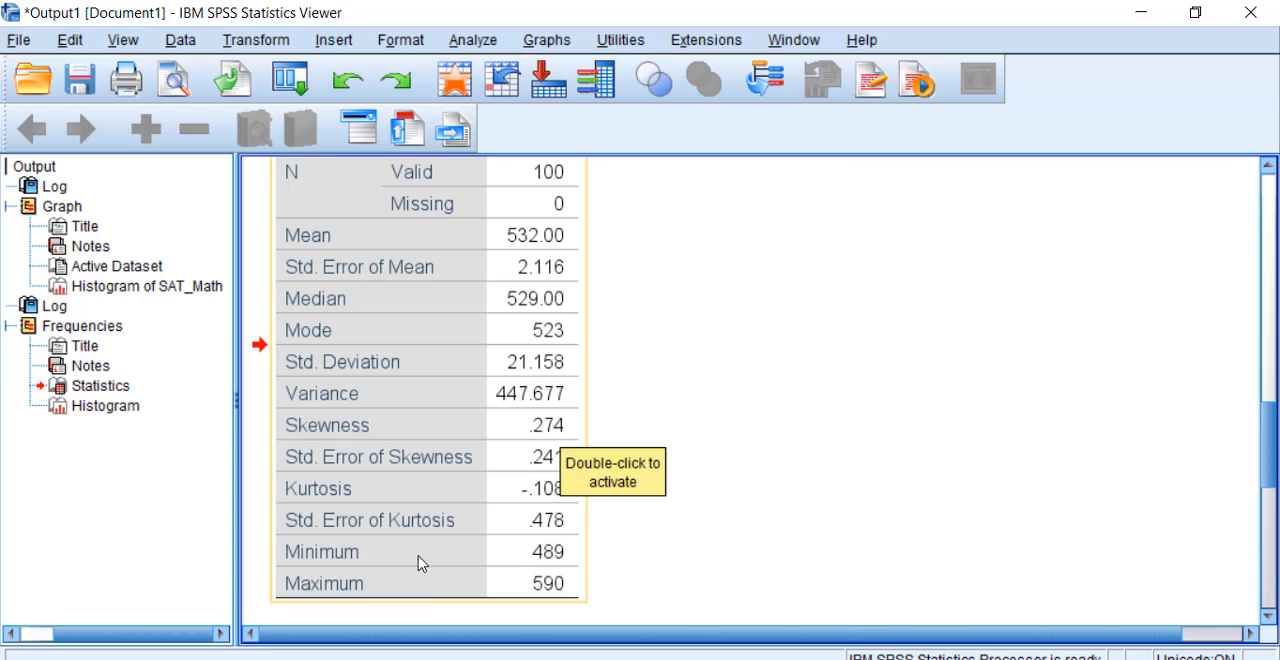
pyautogui.click(623, 571)
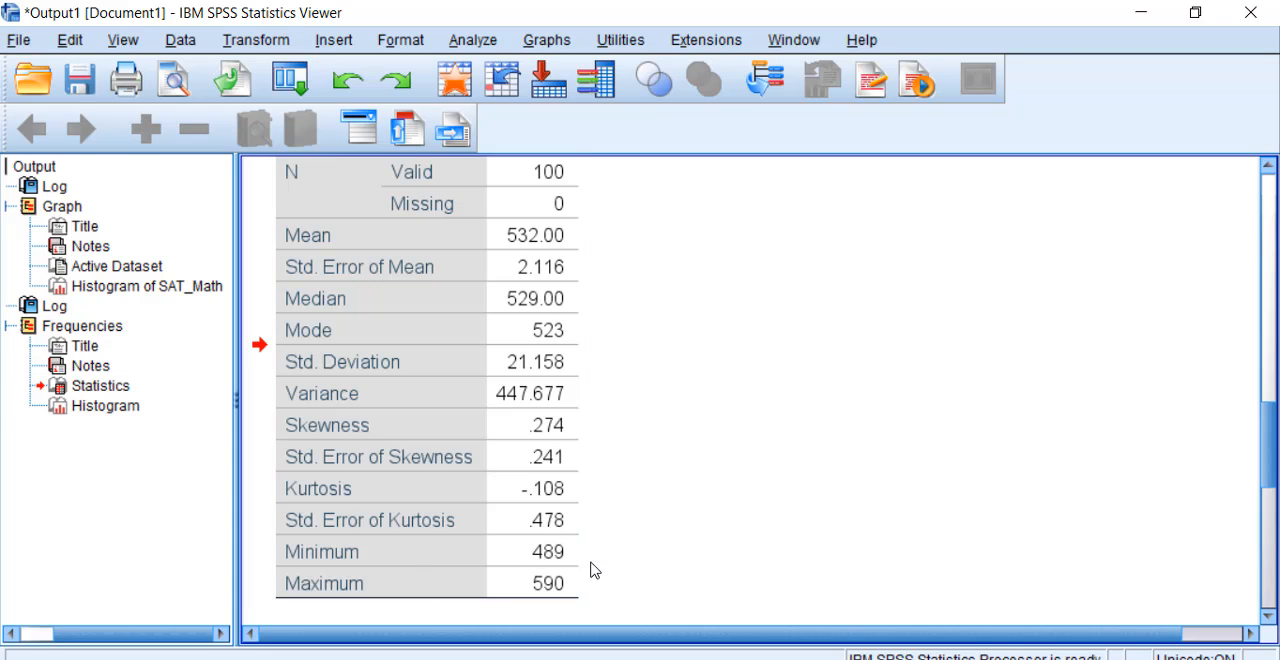
pyautogui.click(576, 570)
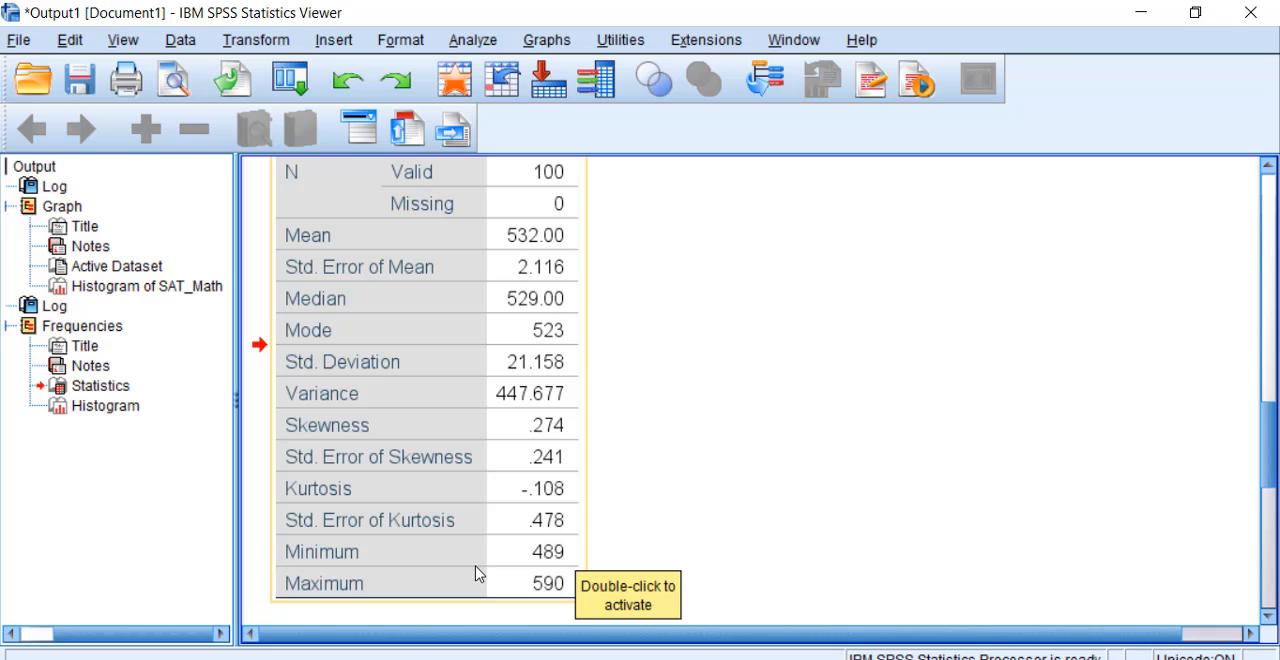
# Step: Copy the Skewness, Std. Error of Skewness, Kurtosis and Std. Error of Kurtosis rows from the Statistics table
pyautogui.doubleClick(455, 425)
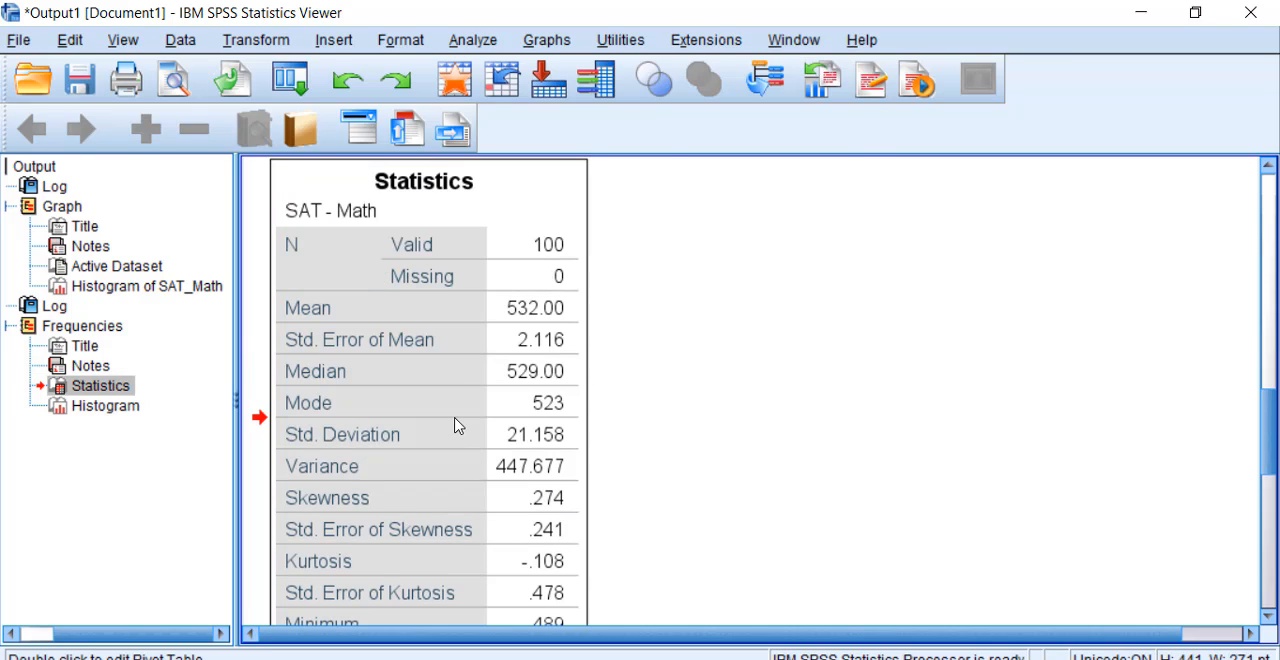
pyautogui.click(425, 506)
pyautogui.moveTo(425, 510); pyautogui.dragTo(538, 590)
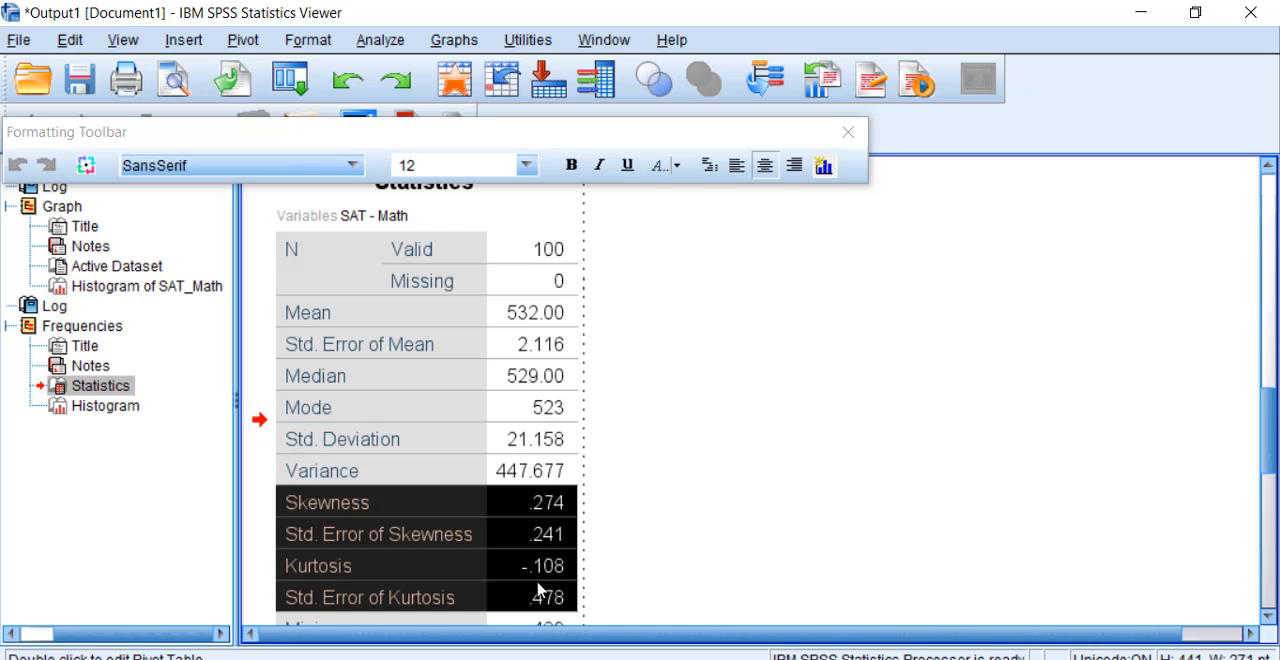
pyautogui.click(848, 132)
pyautogui.click(768, 414)
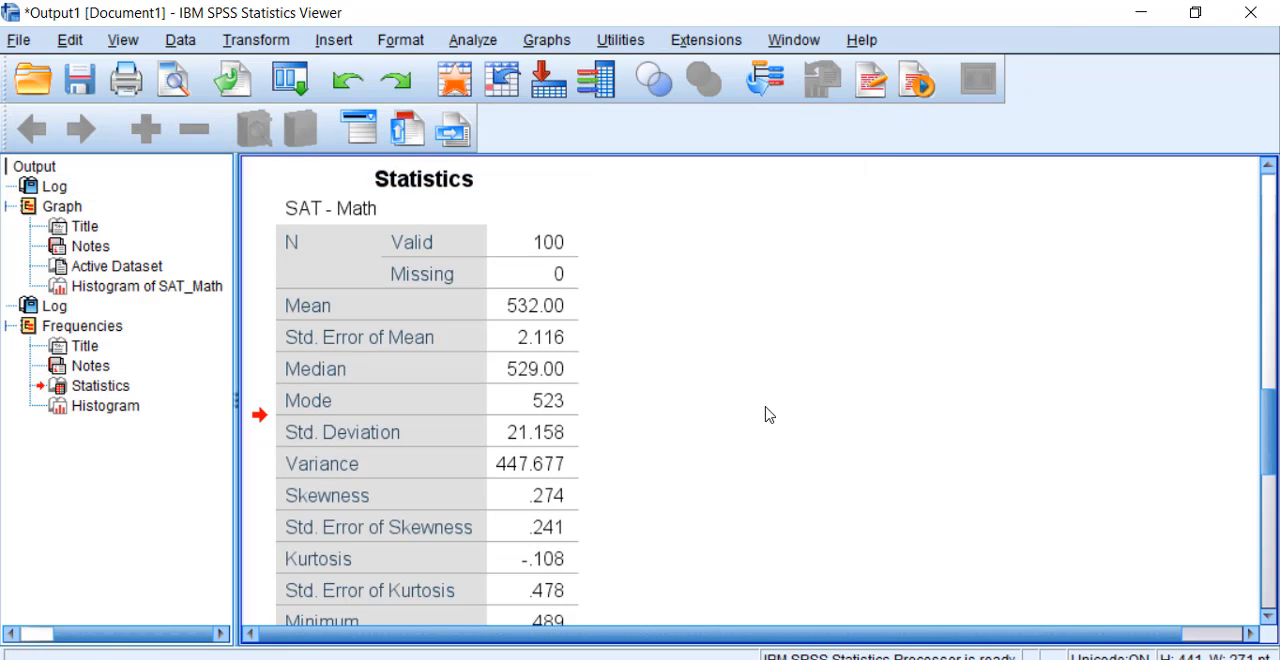
# Step: Open Excel 2013 and paste the copied skewness and kurtosis rows into a blank workbook at cell A1
pyautogui.press('super+s')
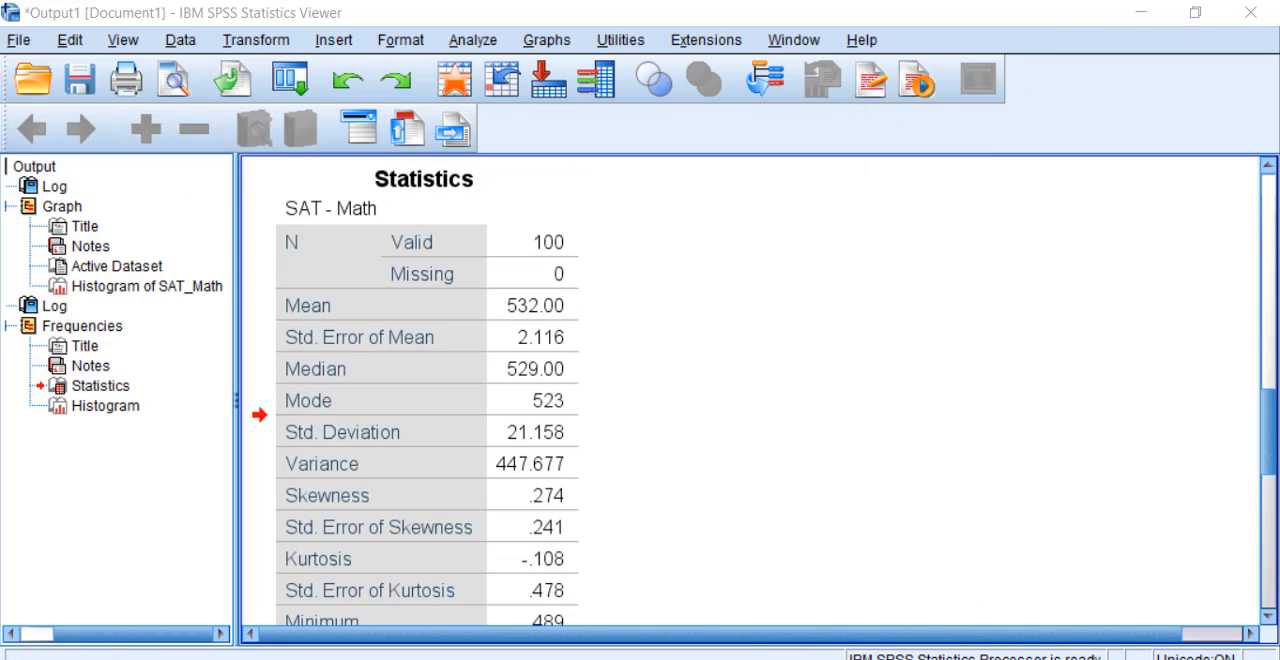
pyautogui.write('excel')
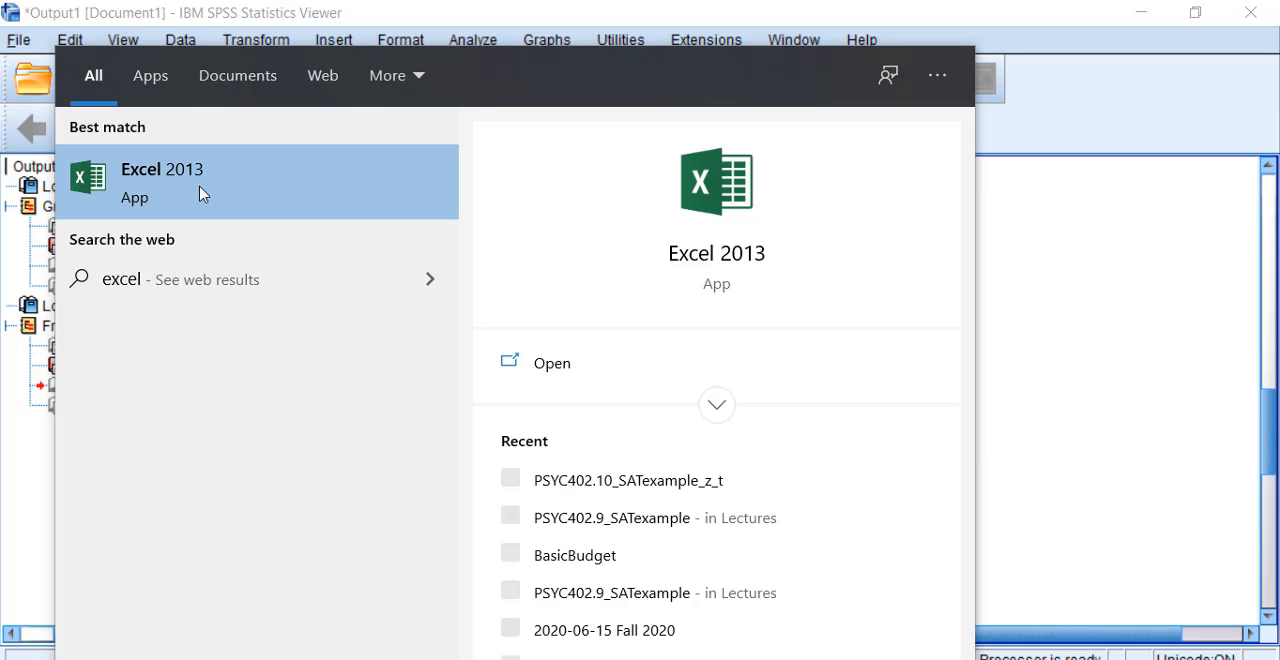
pyautogui.click(203, 194)
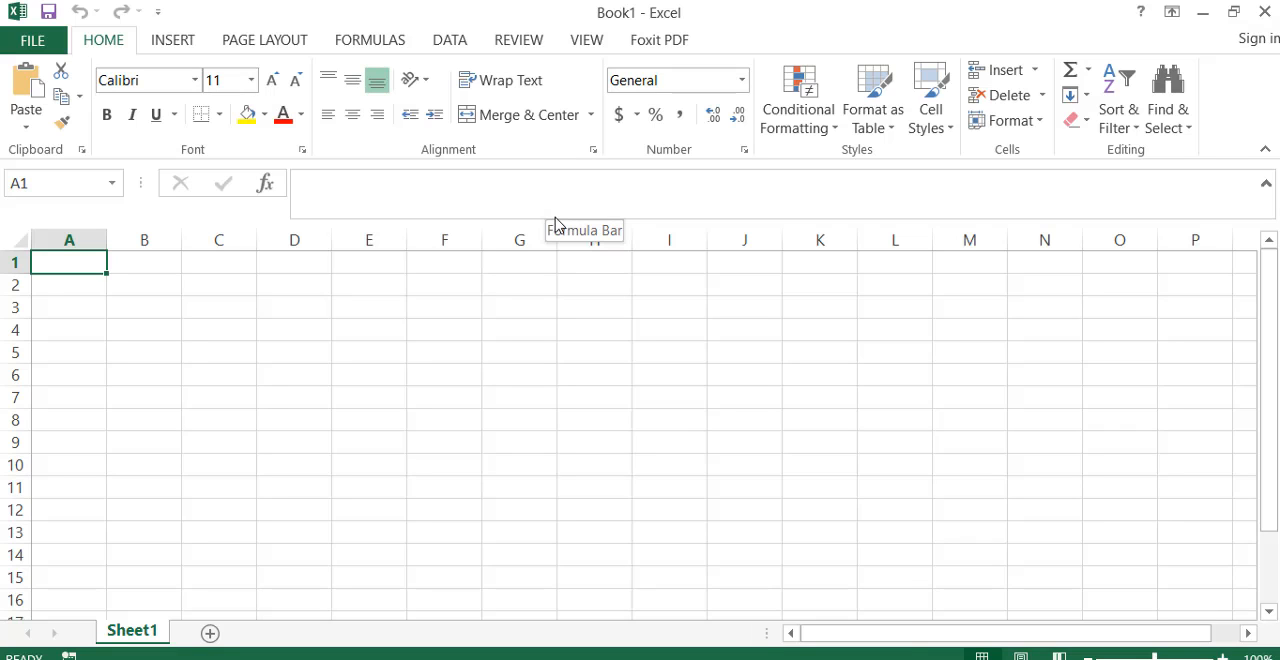
pyautogui.write('Skewness\t0.274 Std. Error of Skewness\t0.241 Kurtosis\t-0.108 Std. Error of Kurtosis\t0.478')
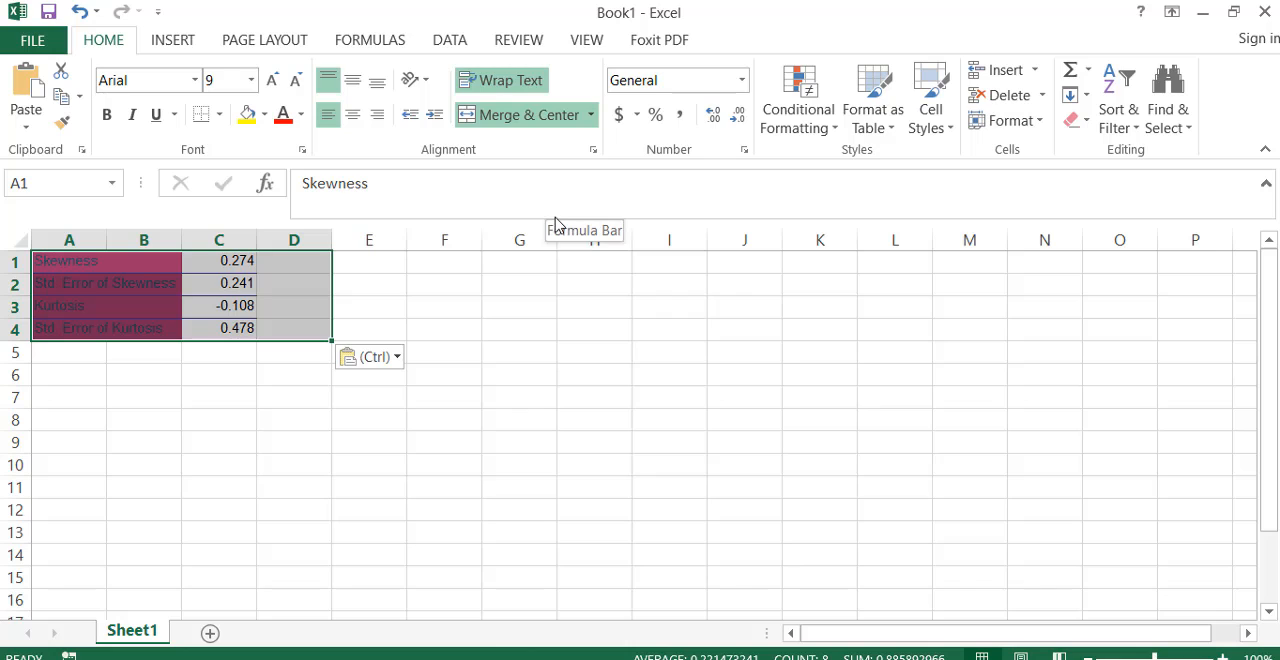
# Step: Format the pasted cells with no fill and font size 11, and widen column A to fit the labels
pyautogui.click(264, 114)
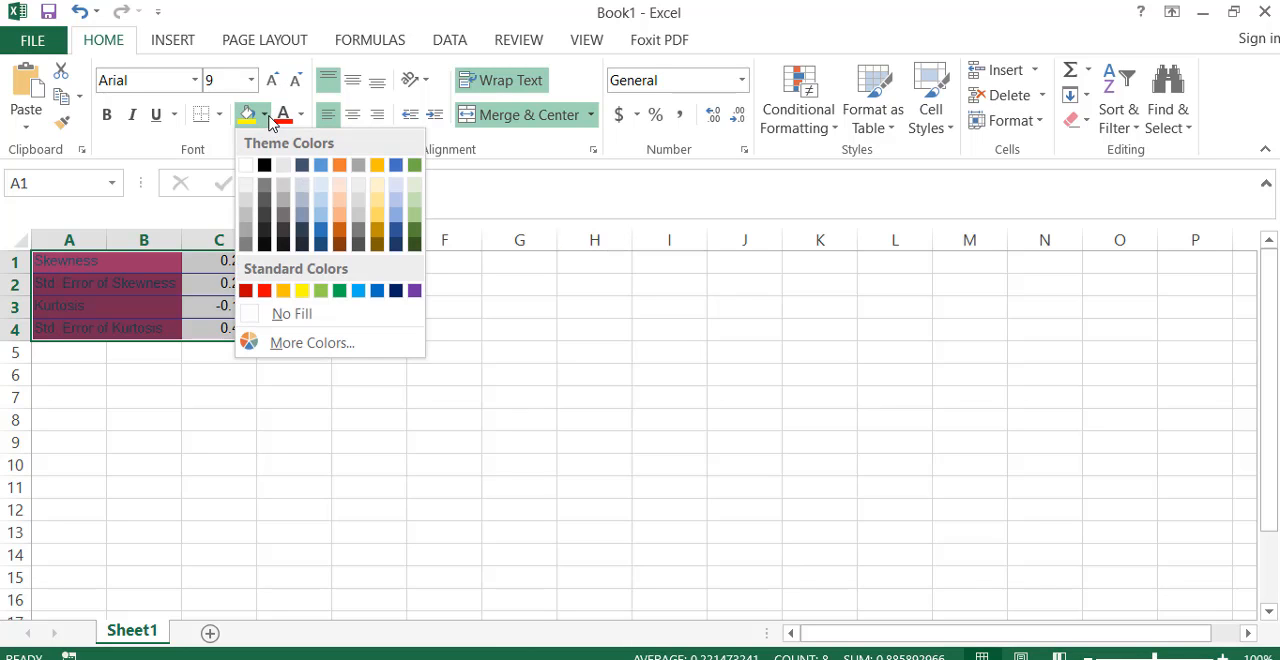
pyautogui.click(291, 314)
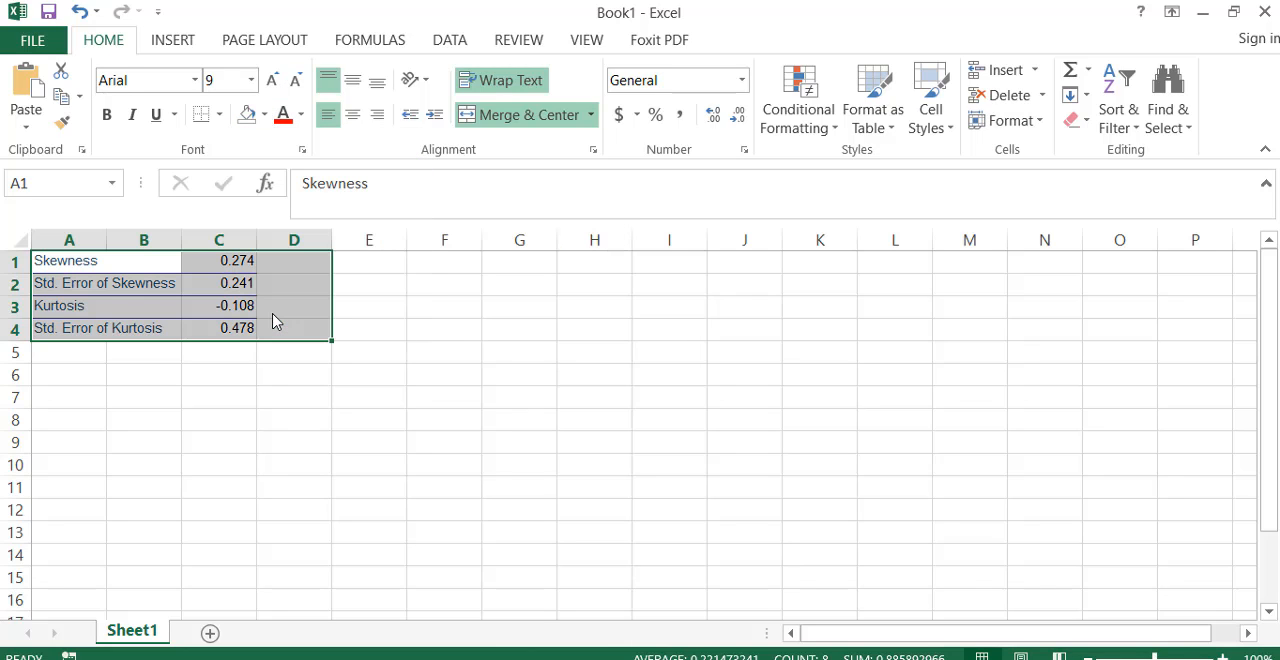
pyautogui.click(250, 80)
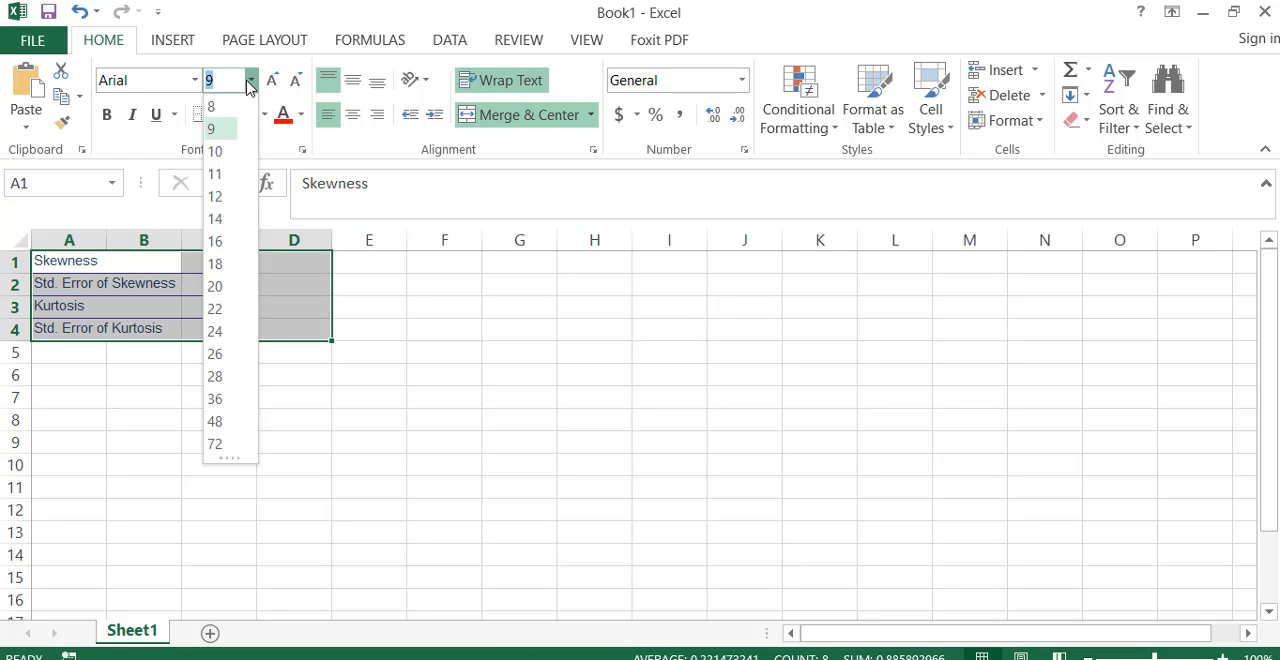
pyautogui.click(221, 174)
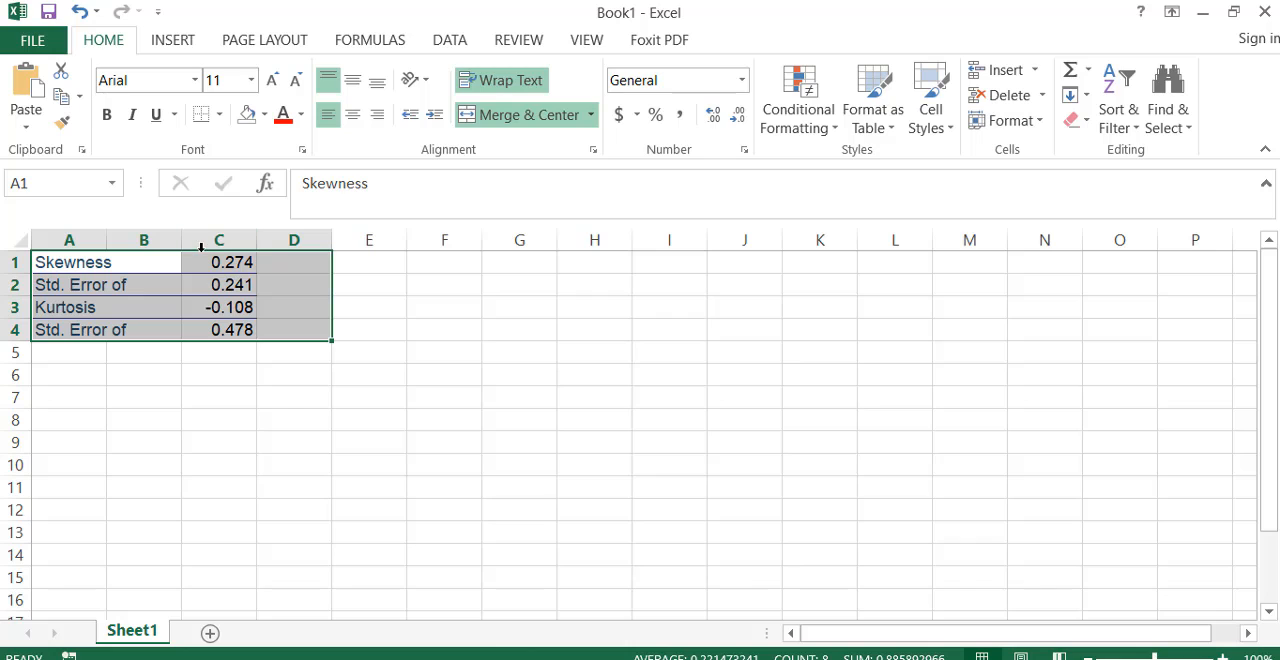
pyautogui.moveTo(106, 243); pyautogui.dragTo(243, 243)
pyautogui.click(408, 275)
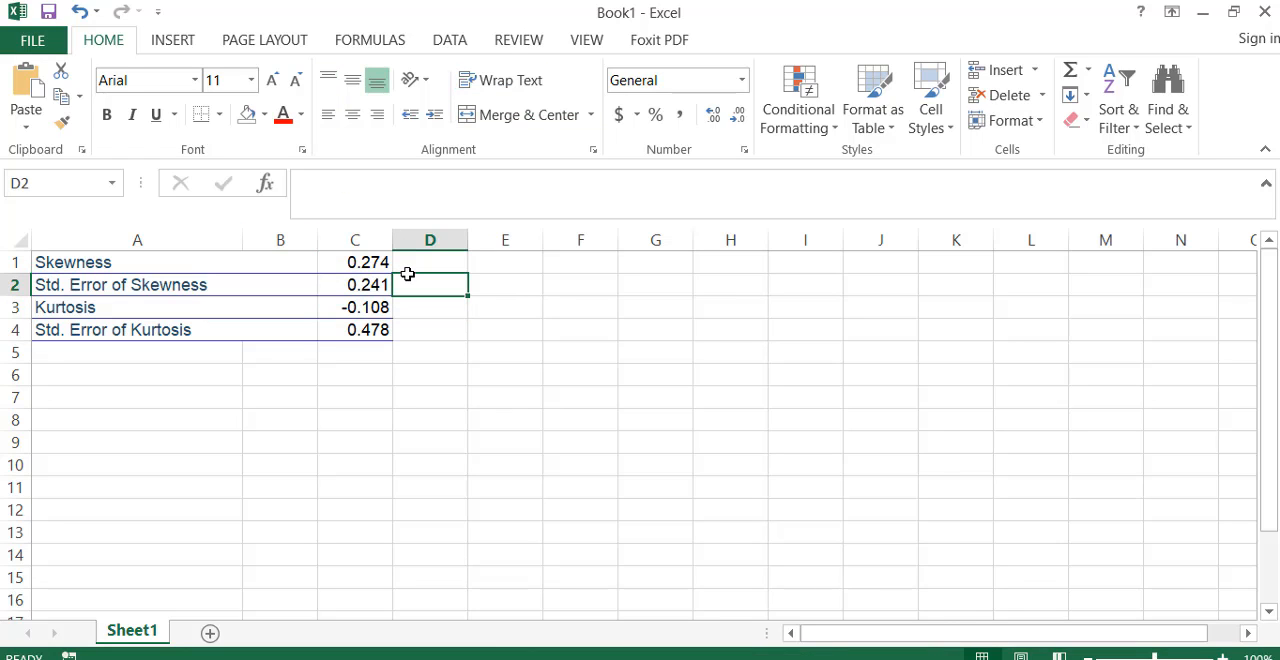
# Step: Divide the skewness by its standard error in cell D1 with the formula =C1/C2
pyautogui.click(423, 268)
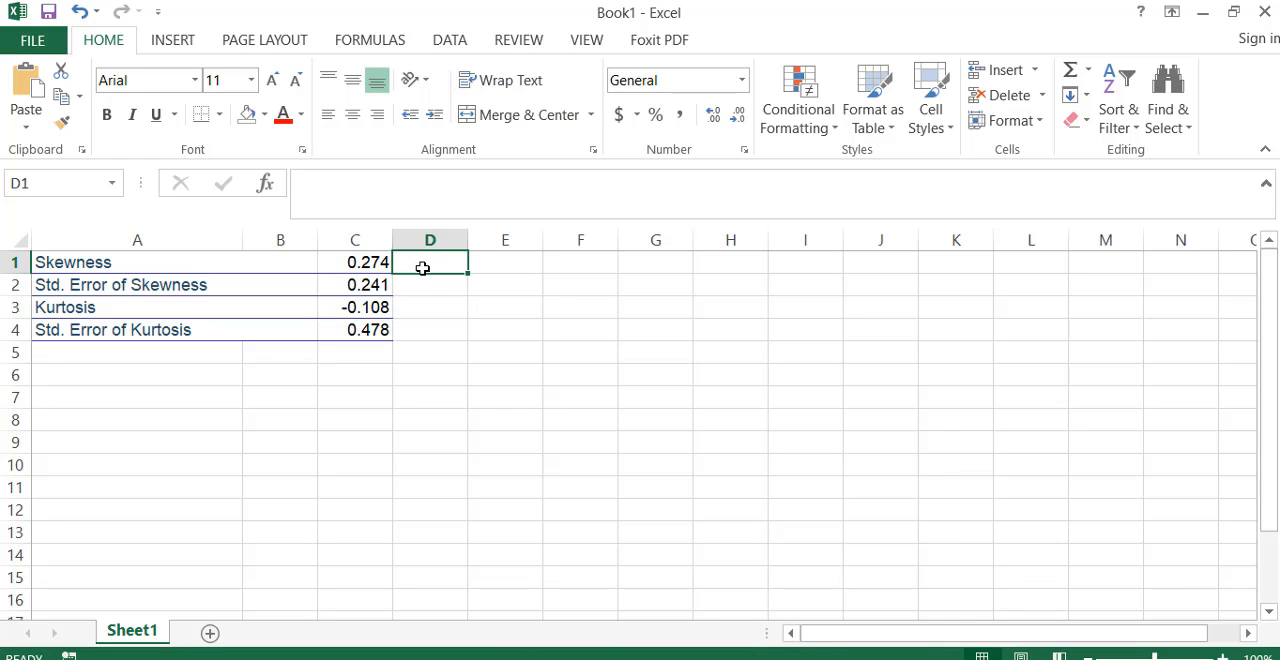
pyautogui.write('=')
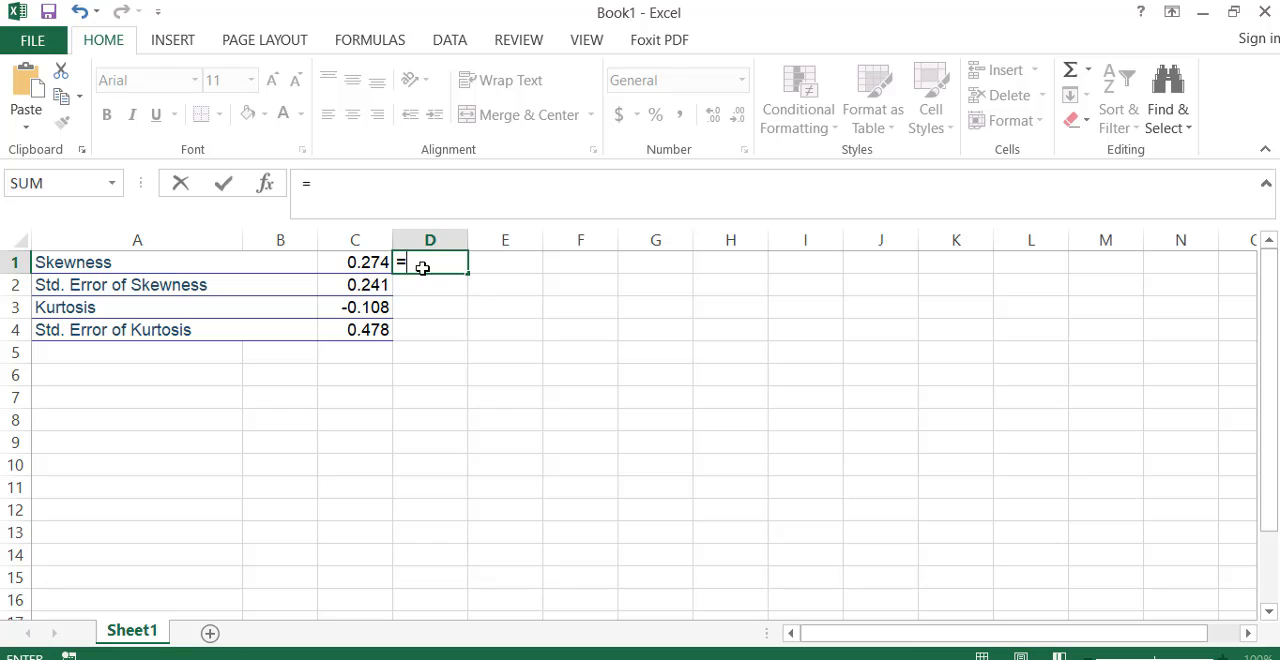
pyautogui.press('Left')
pyautogui.write('/')
pyautogui.press('Down')
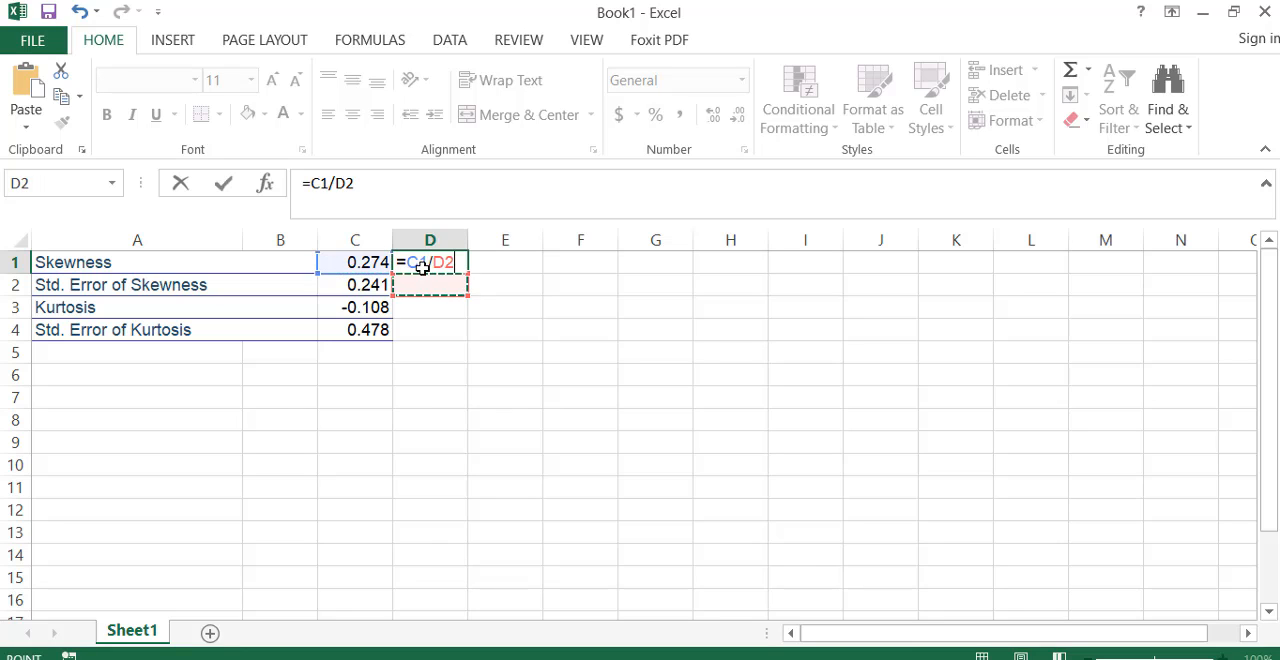
pyautogui.press('Left')
pyautogui.press('Return')
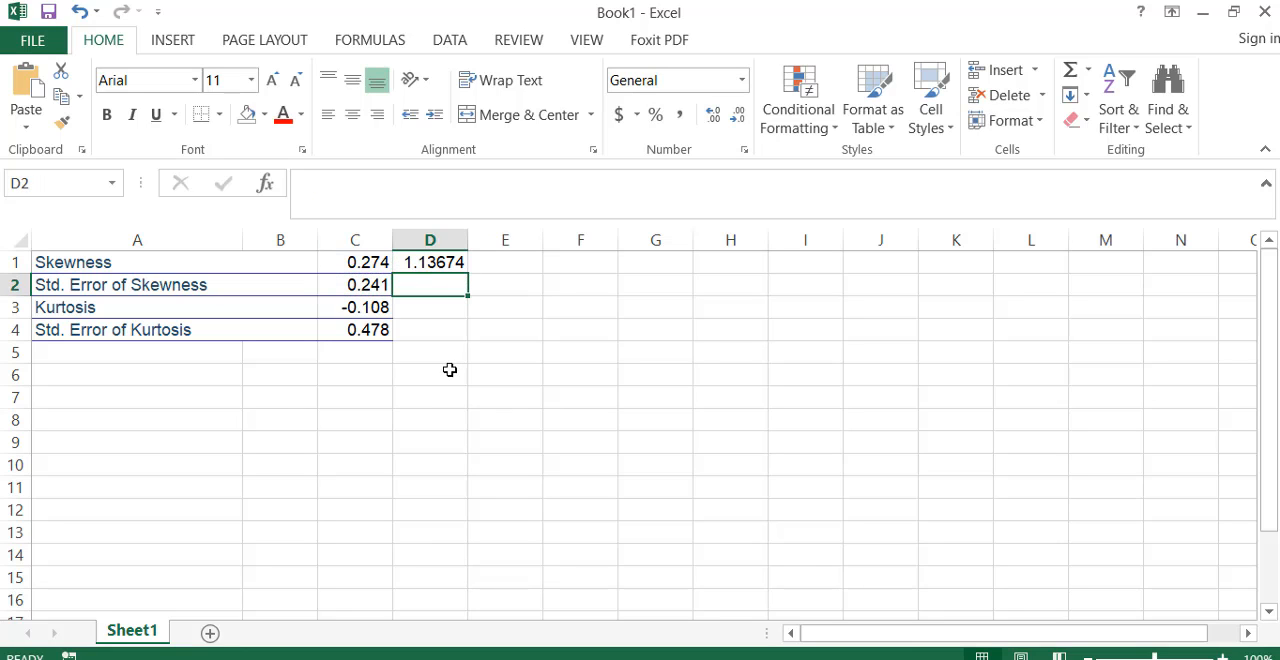
# Step: Divide the kurtosis by its standard error in cell D3 with the formula =C3/C4
pyautogui.click(433, 309)
pyautogui.write('=')
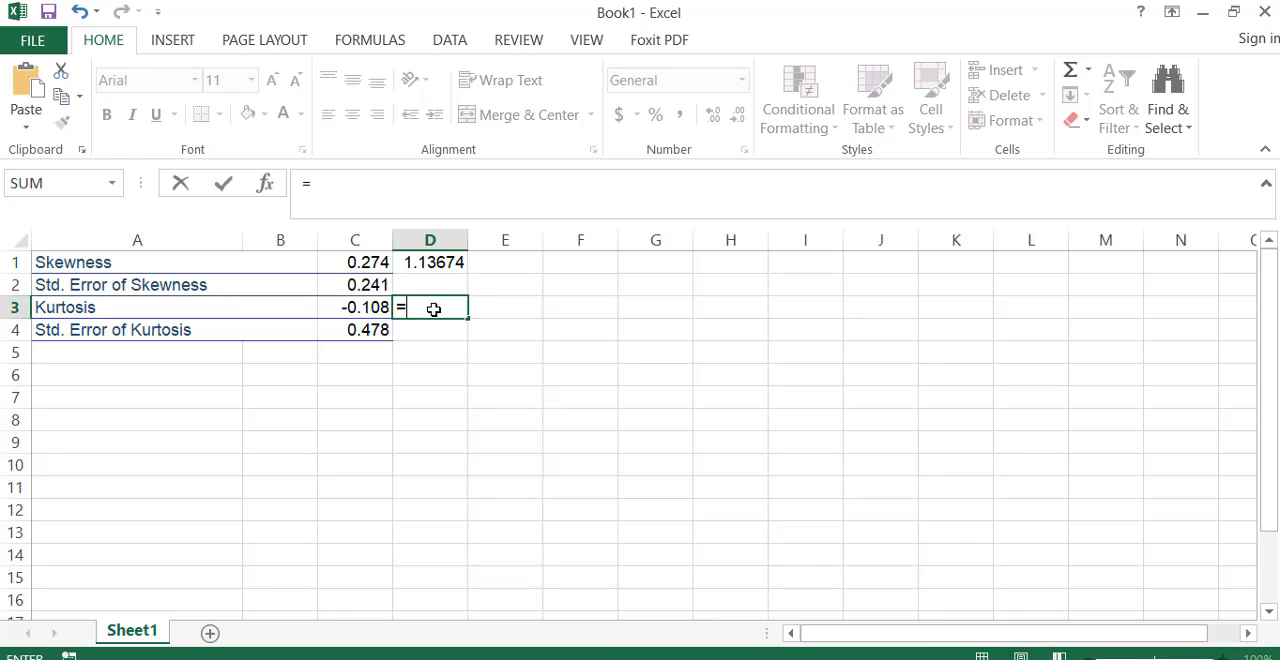
pyautogui.press('Left')
pyautogui.write('/')
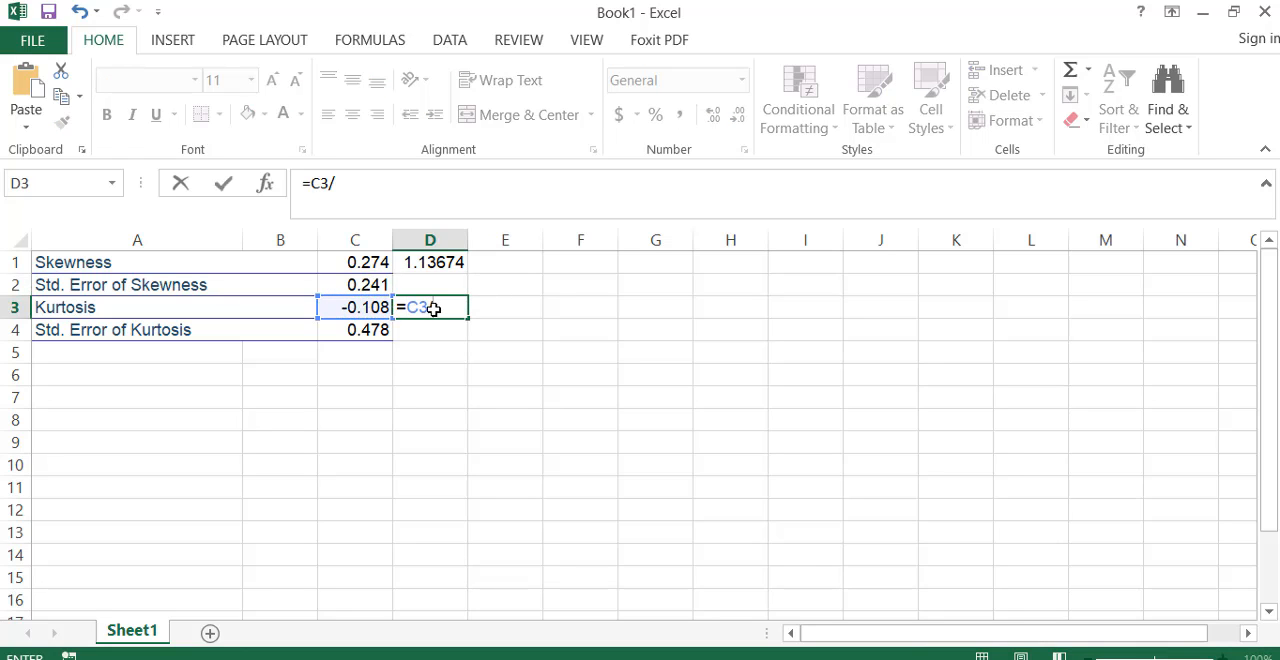
pyautogui.press('Down')
pyautogui.press('Left')
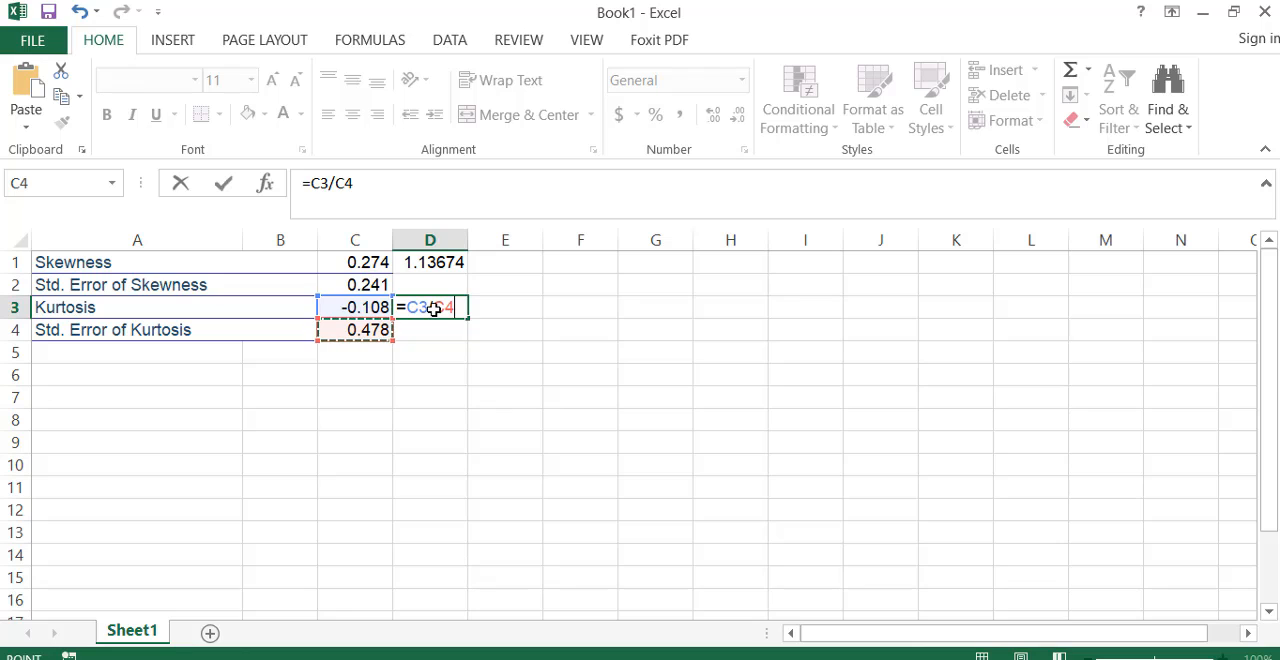
pyautogui.press('Return')
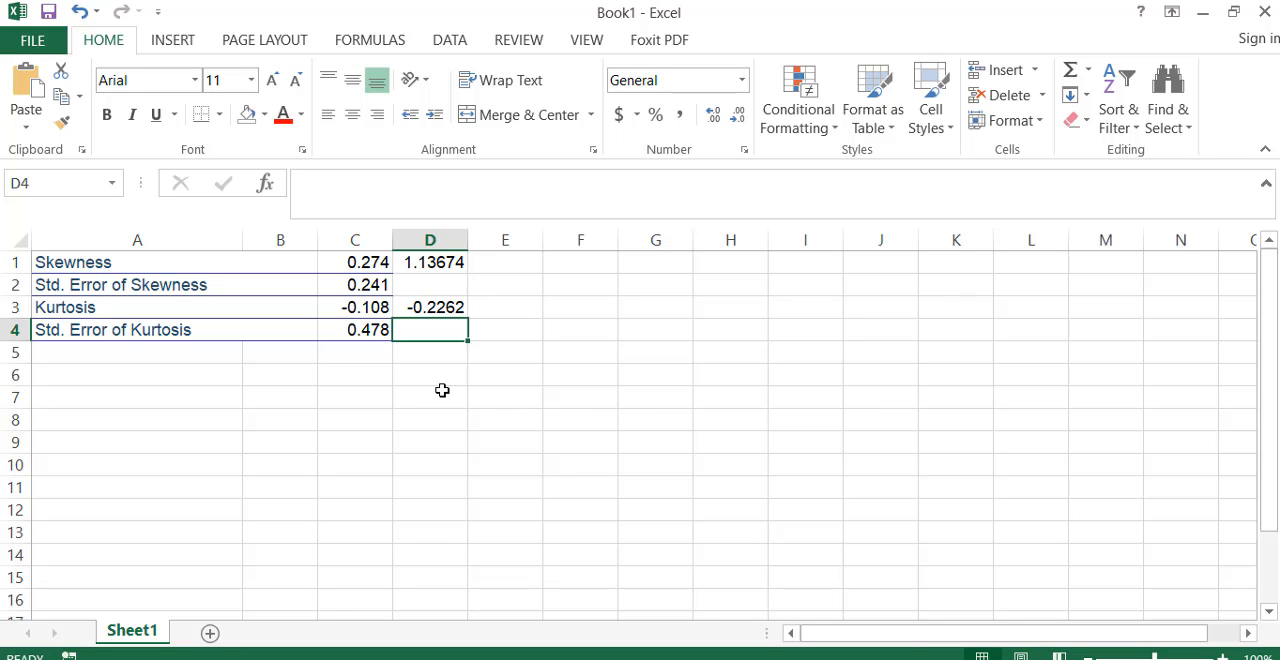
# Step: Close the Excel workbook, return to the SPSS output and view the SAT - Math histogram with its normal curve
pyautogui.click(1265, 12)
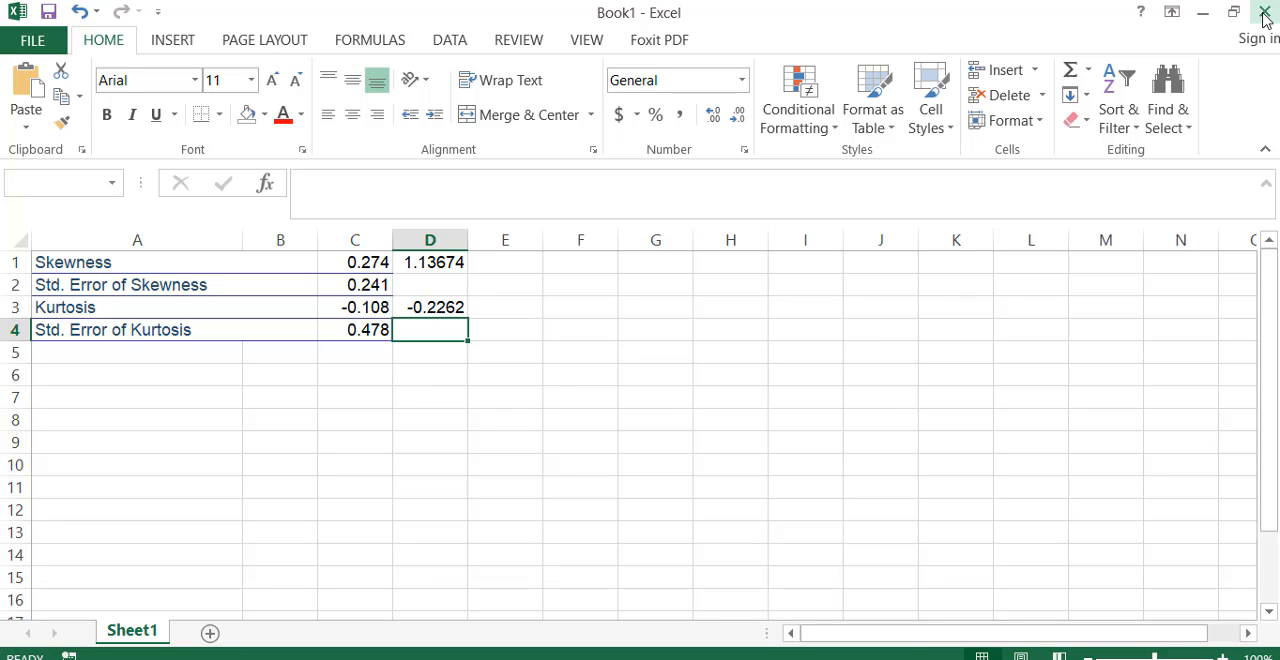
pyautogui.click(639, 374)
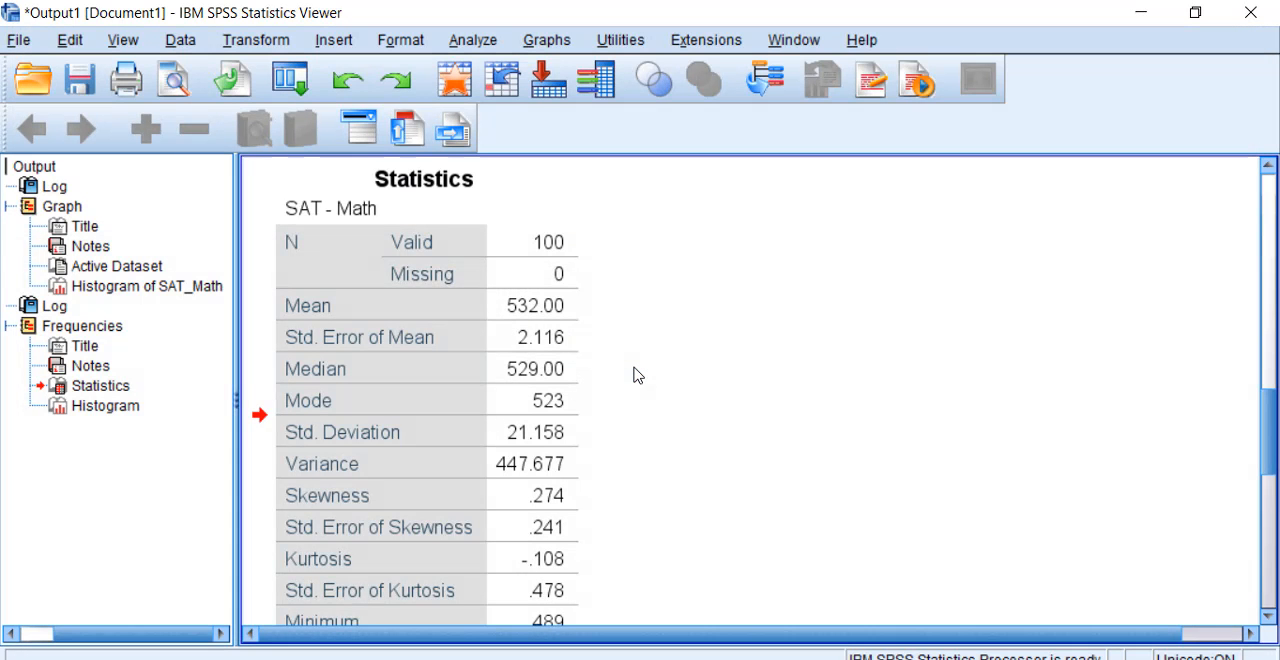
pyautogui.scroll(-10, 700, 420)
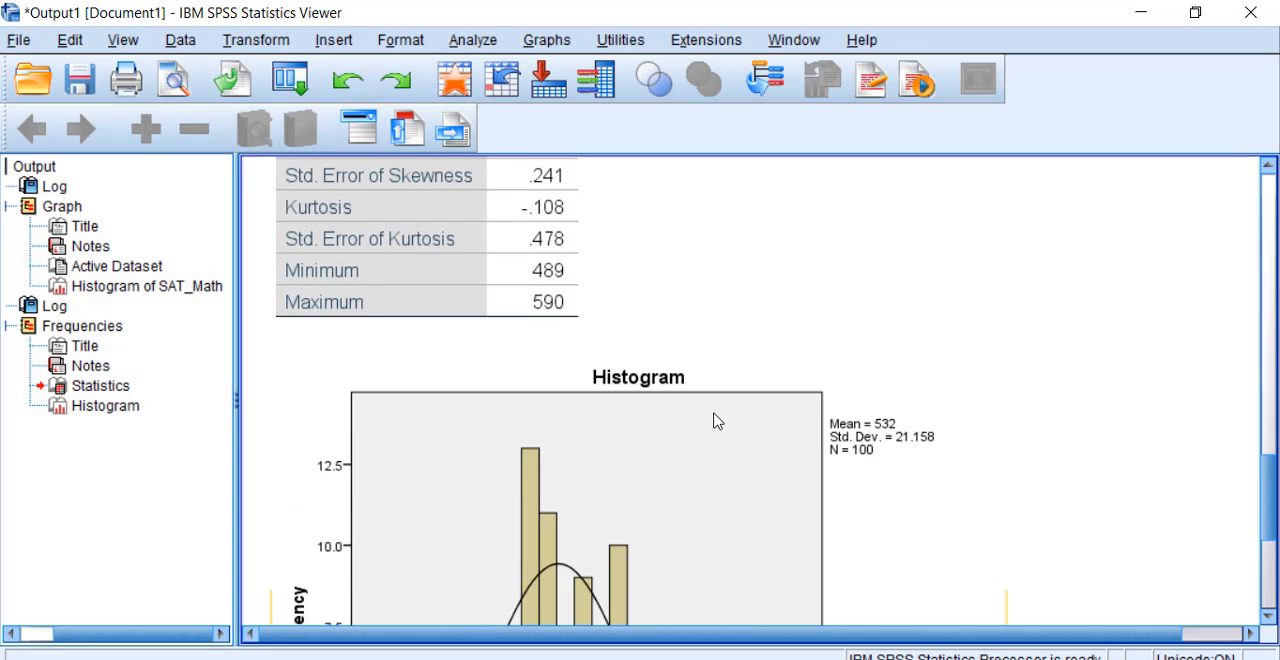
pyautogui.scroll(-2, 717, 421)
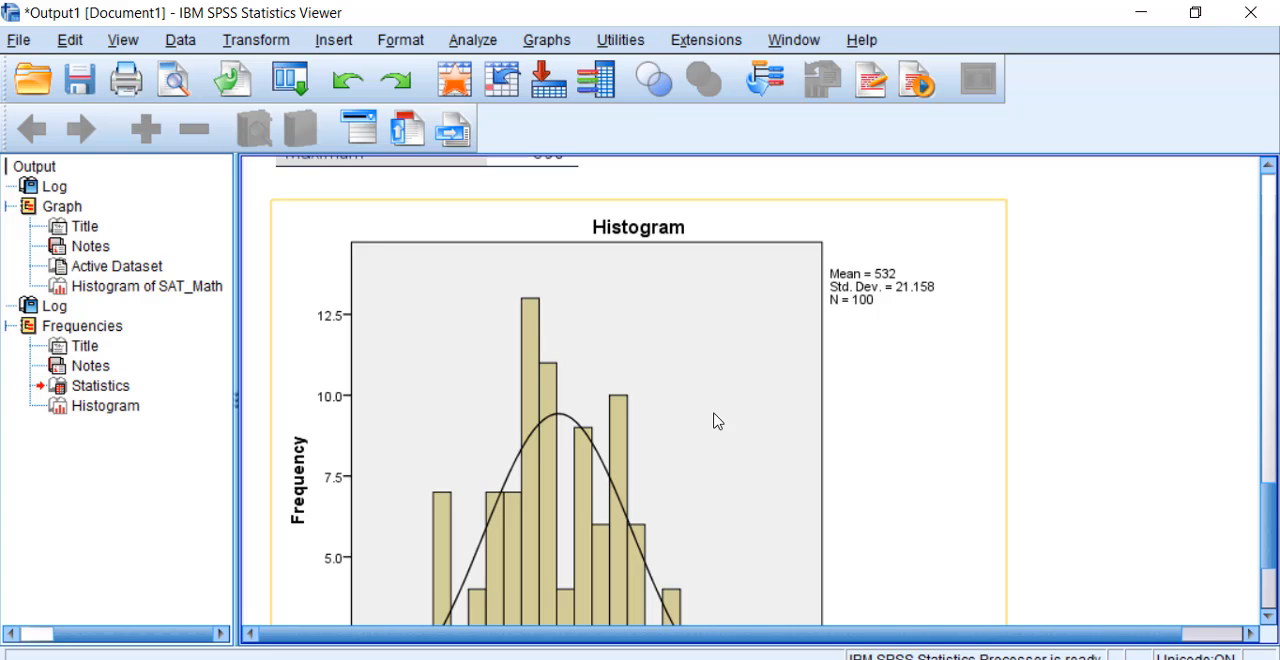
pyautogui.scroll(-2, 716, 421)
pyautogui.scroll(-2, 716, 421)
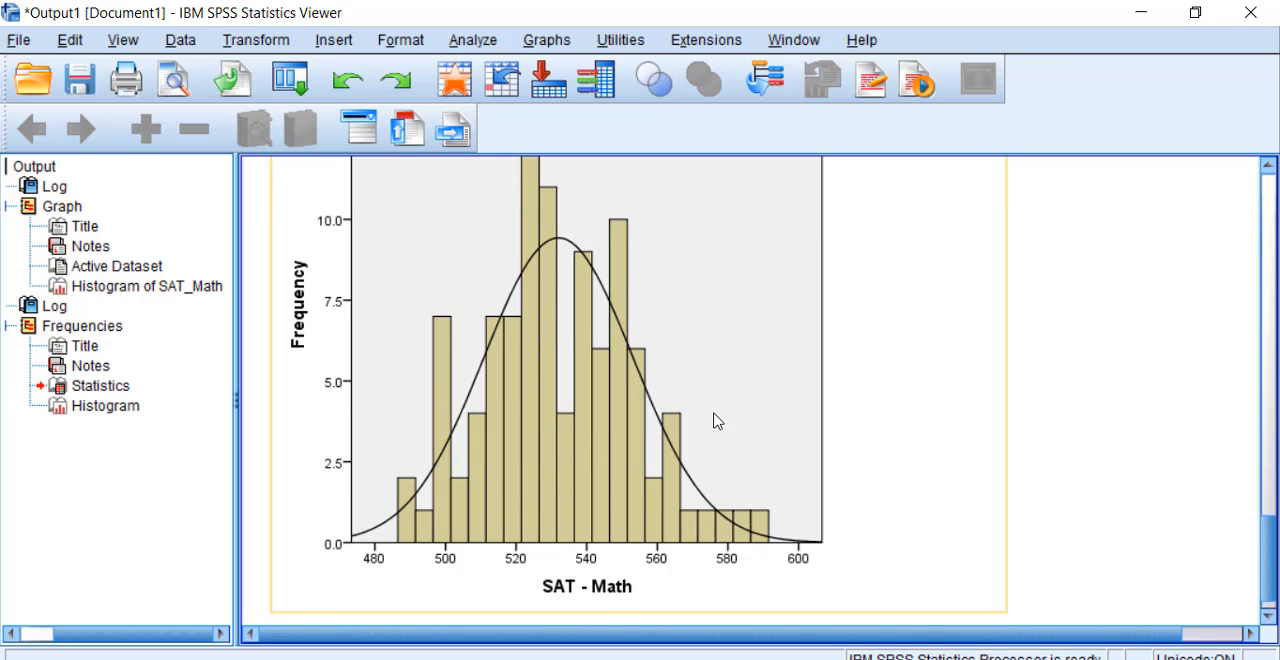
# Step: Return from the output to the SAT_Math data and open the One-Sample T Test dialog
pyautogui.scroll(9, 716, 421)
pyautogui.scroll(4, 716, 421)
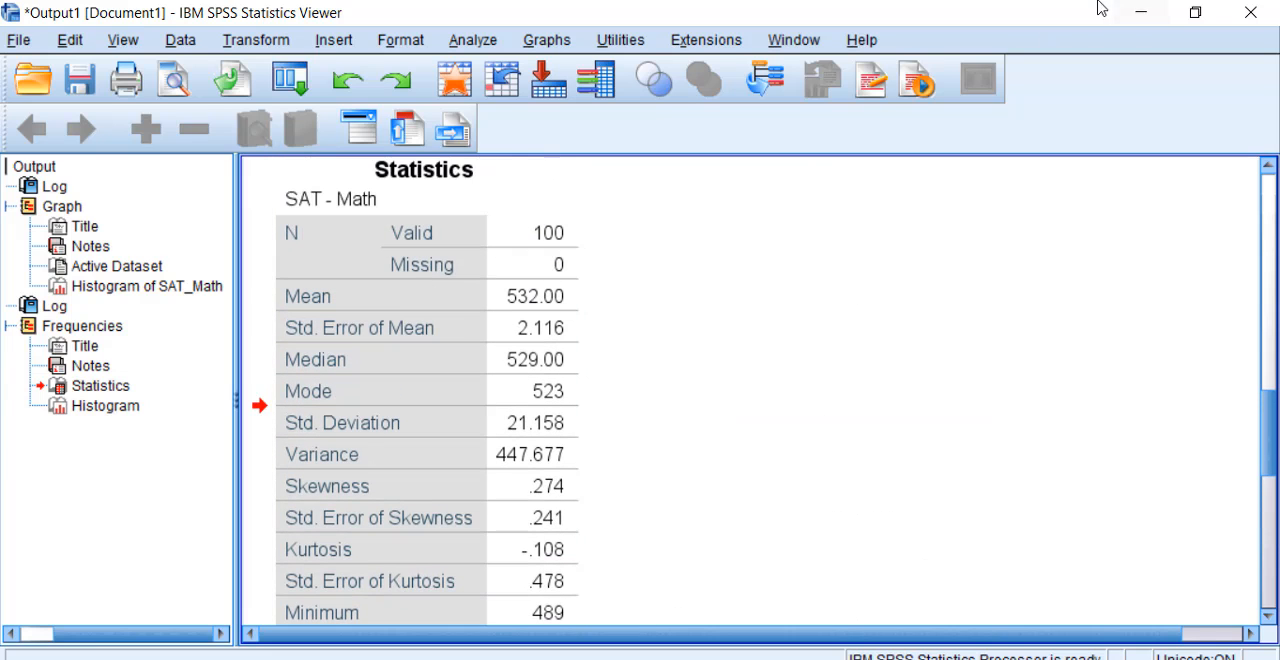
pyautogui.click(1141, 13)
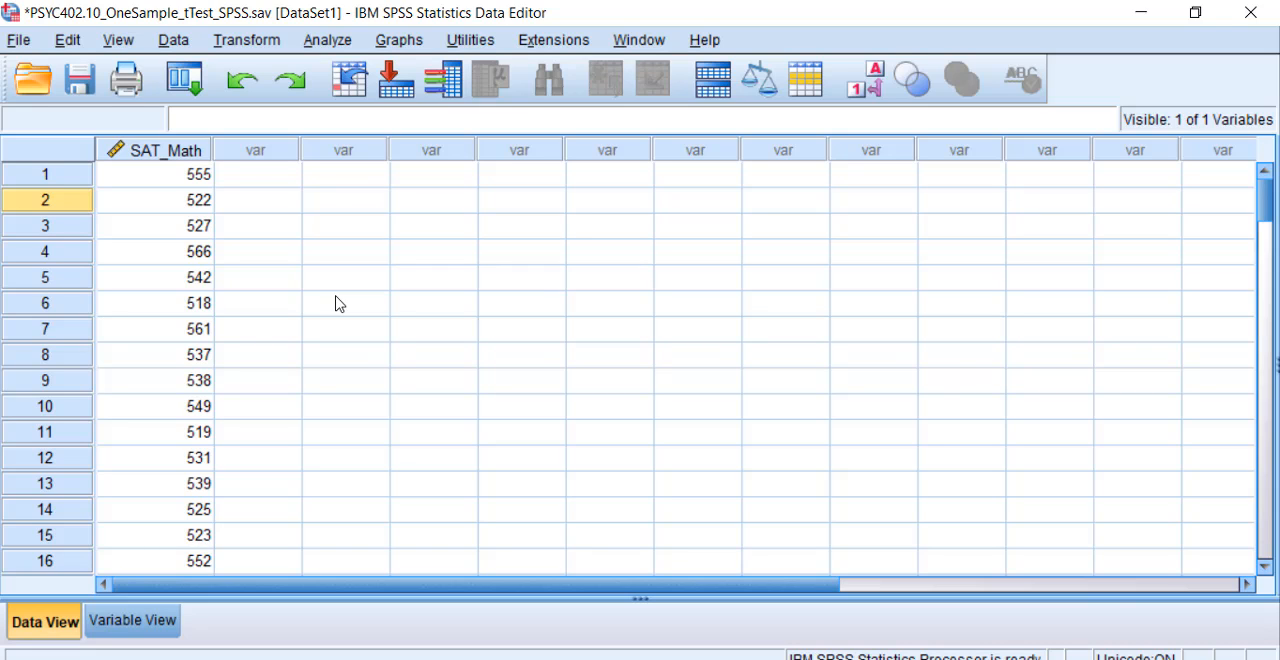
pyautogui.click(330, 40)
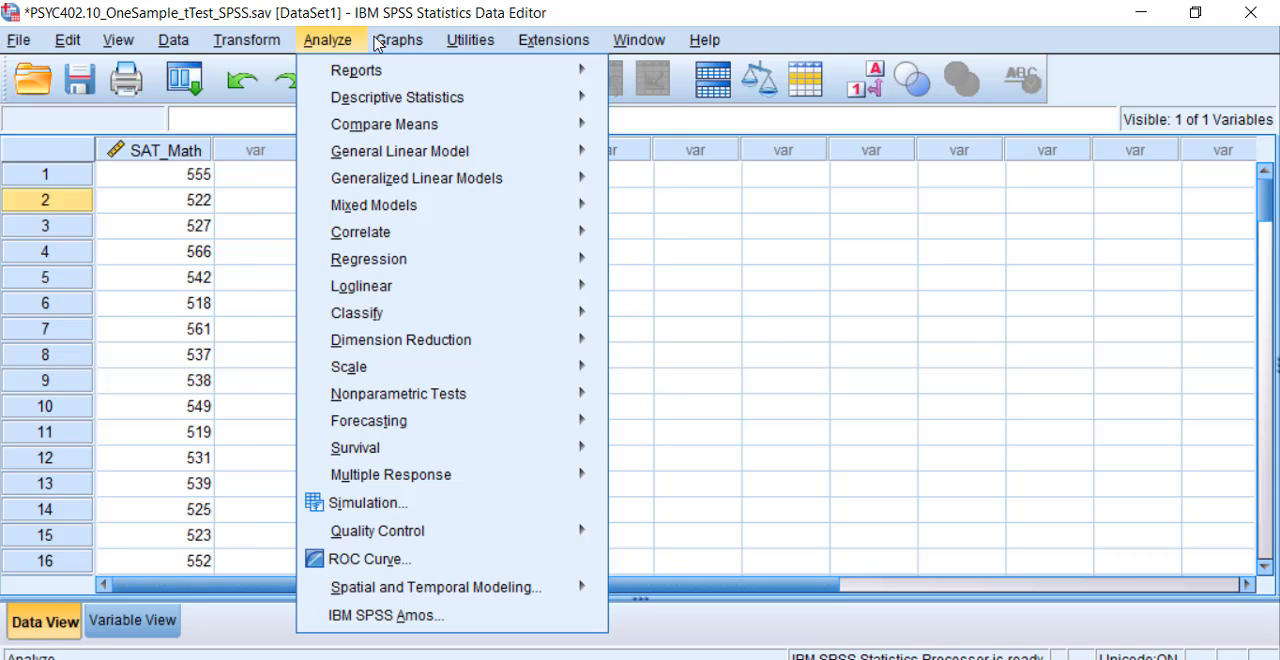
pyautogui.moveTo(389, 42)
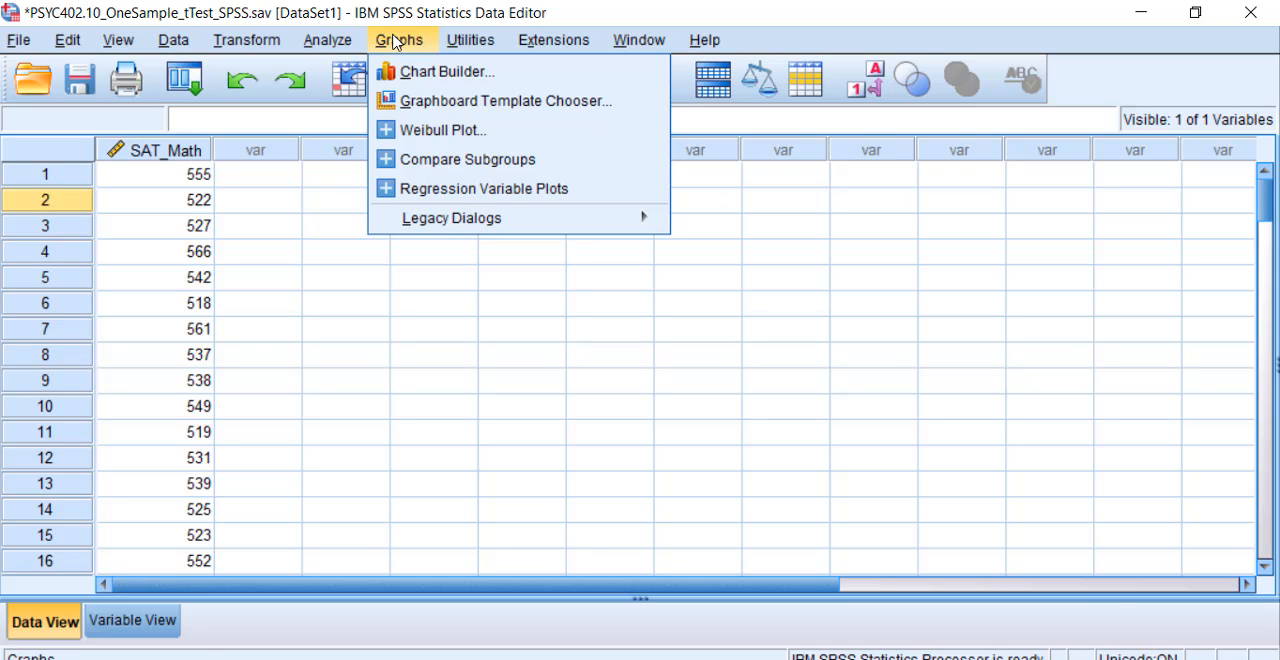
pyautogui.moveTo(452, 224)
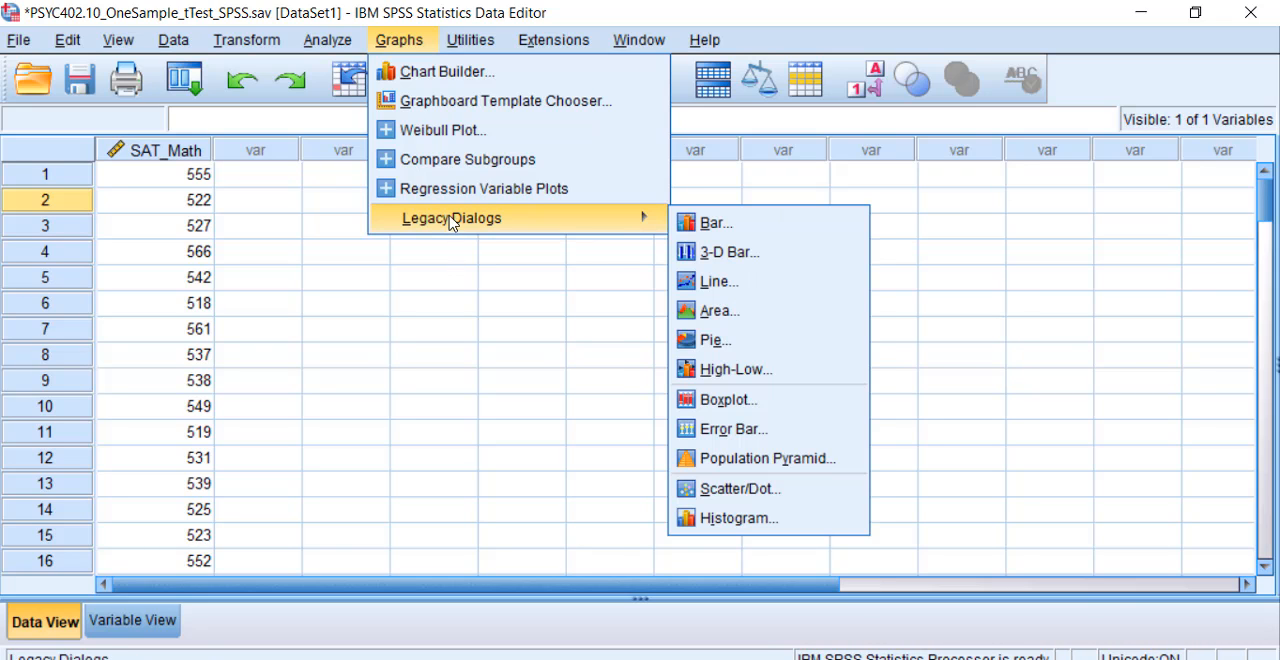
pyautogui.moveTo(335, 45)
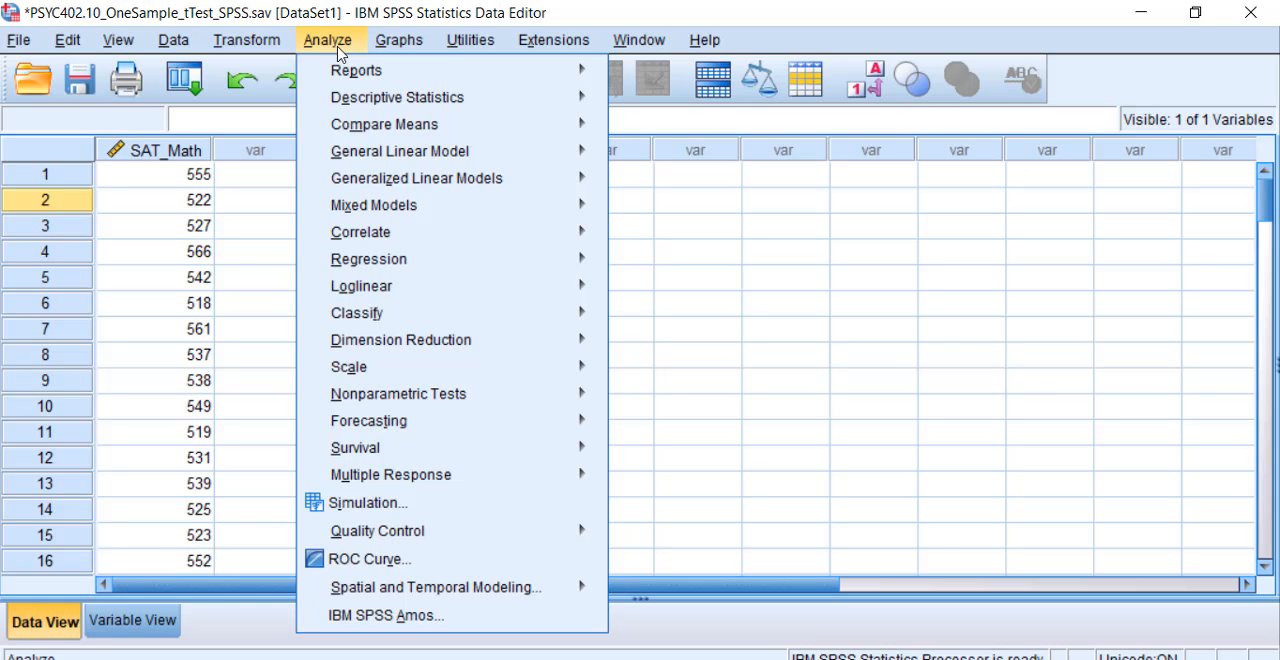
pyautogui.moveTo(370, 136)
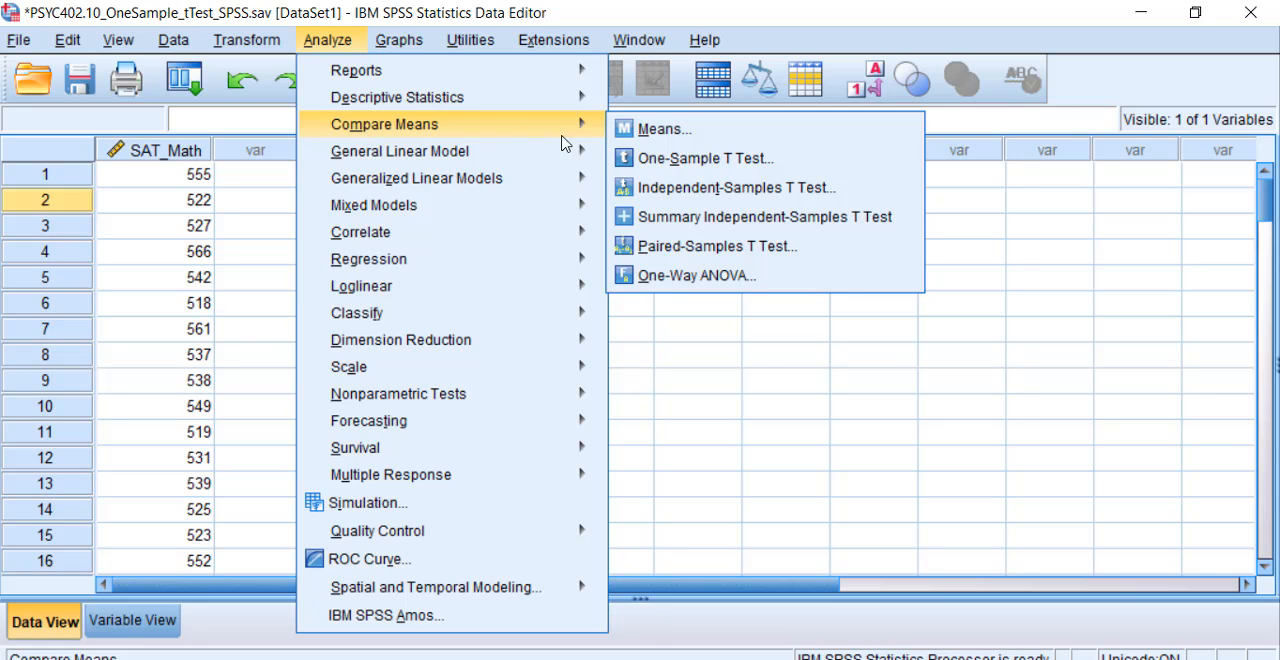
pyautogui.click(645, 160)
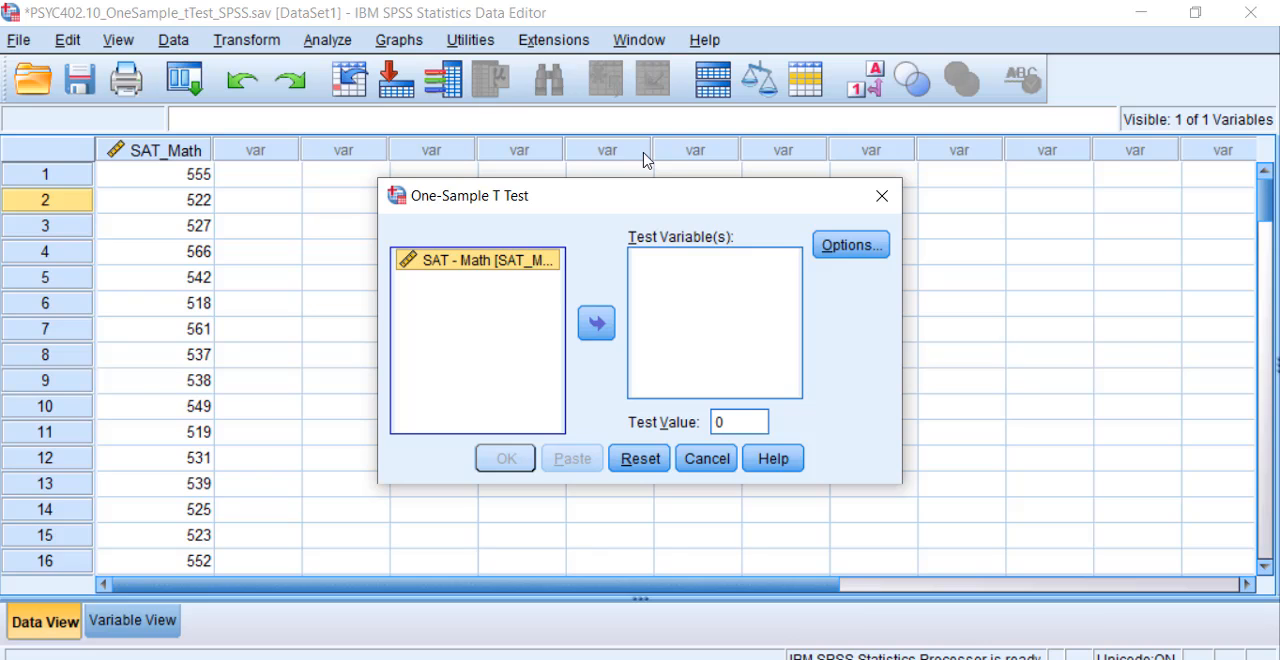
# Step: Assign SAT - Math as the test variable and set the test value to 528
pyautogui.click(596, 320)
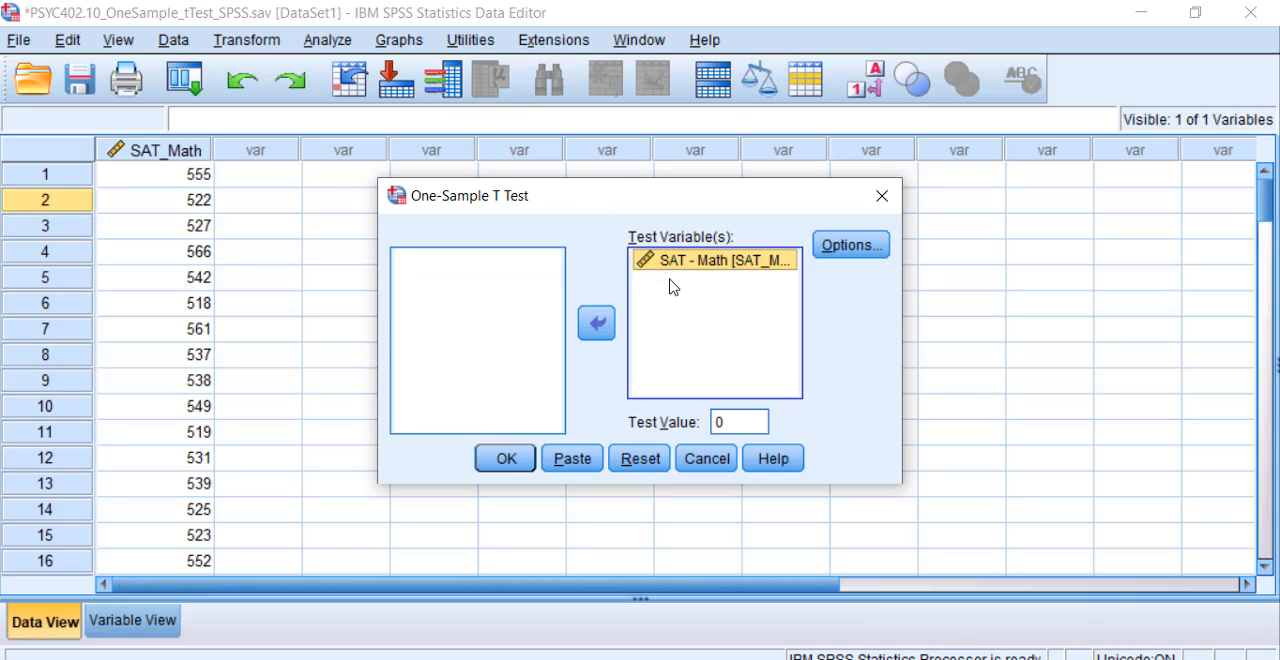
pyautogui.click(729, 420)
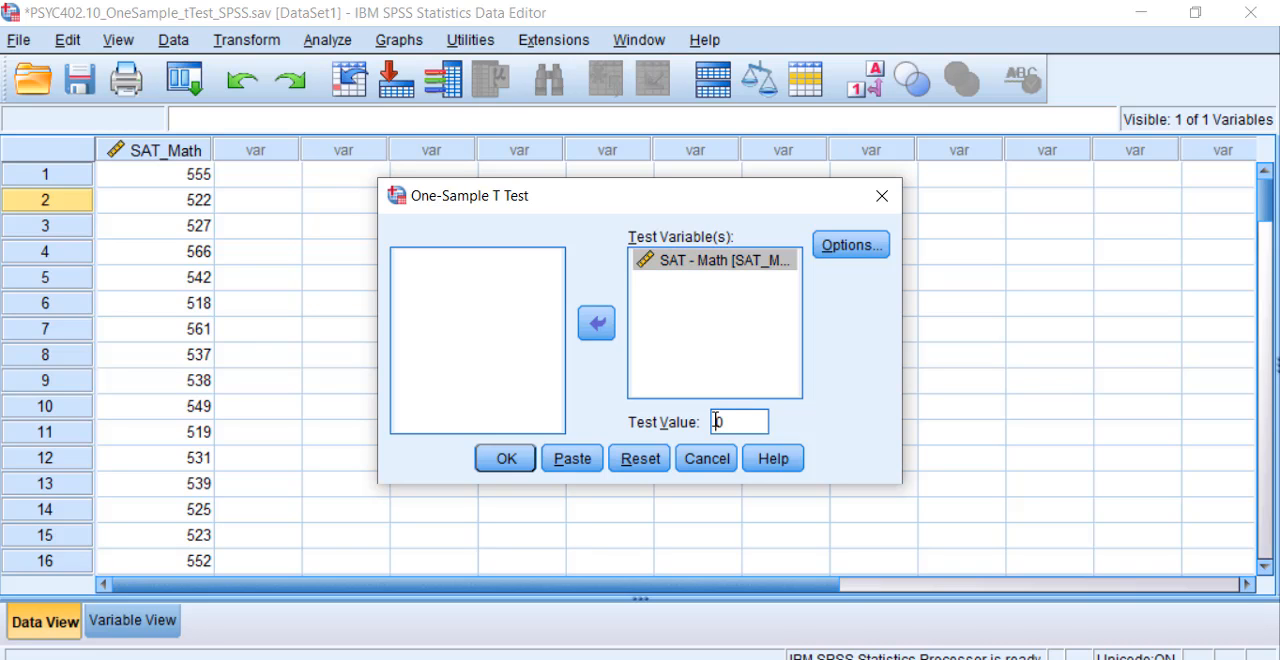
pyautogui.doubleClick(729, 420)
pyautogui.write('528')
# Step: Keep the 95% confidence interval, run the one-sample t-test and maximize the output window
pyautogui.click(849, 256)
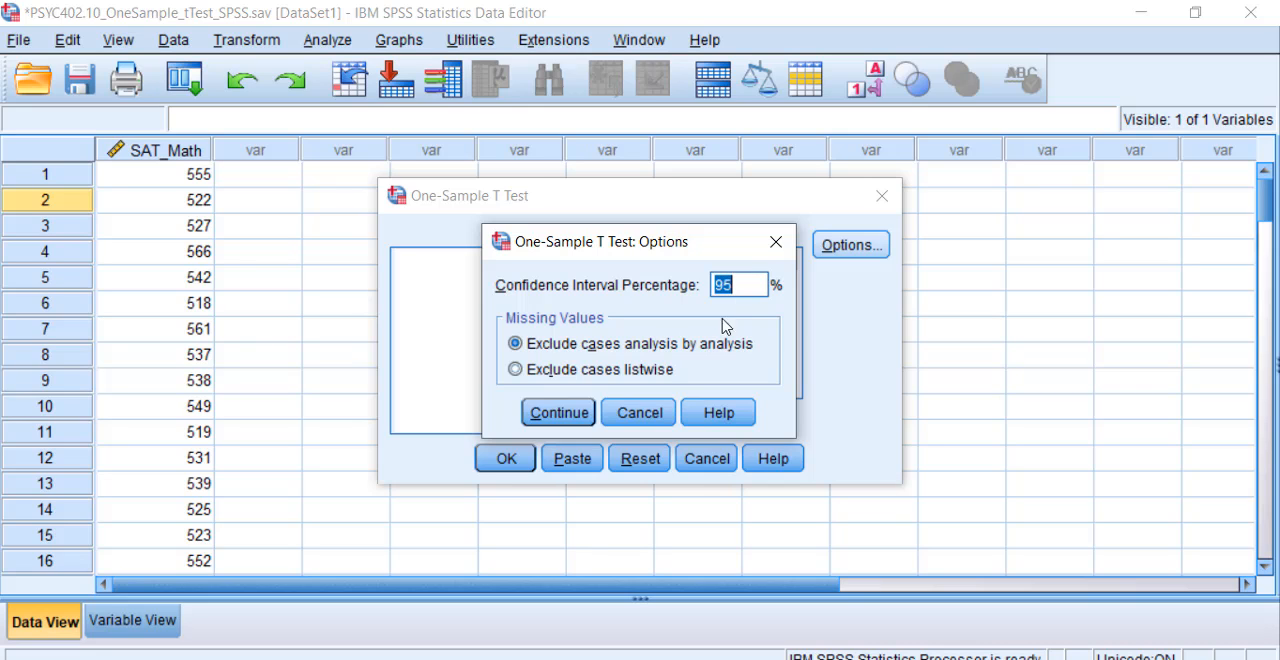
pyautogui.click(573, 411)
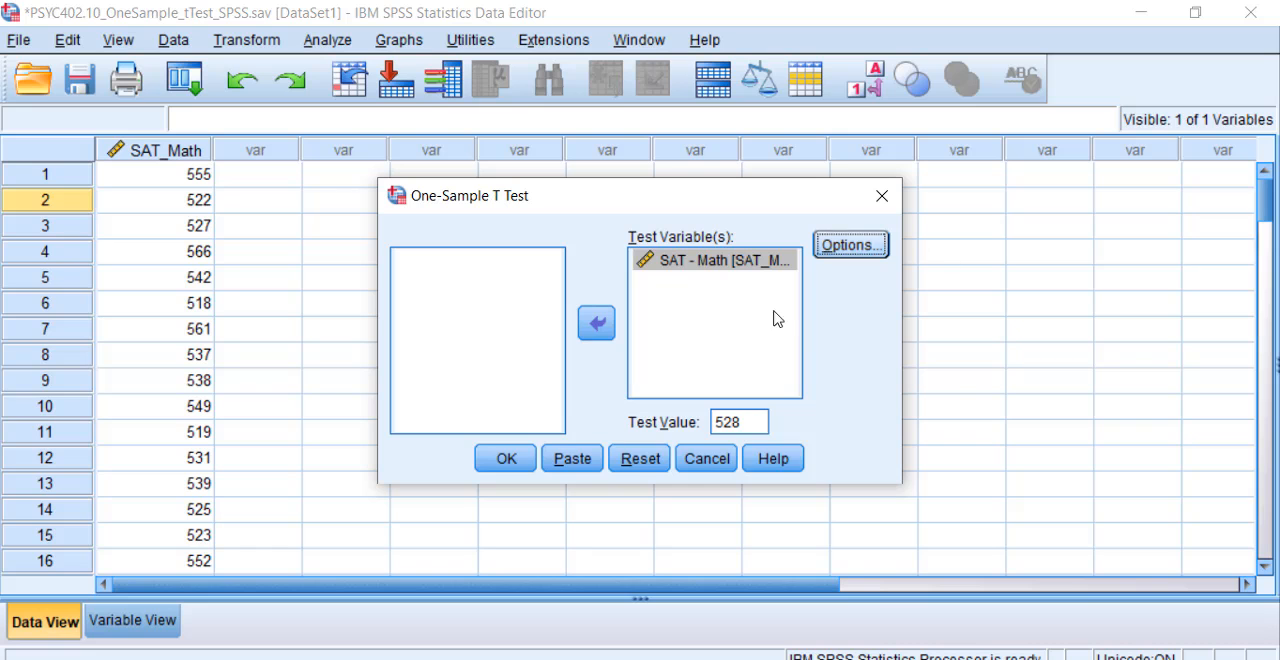
pyautogui.click(519, 459)
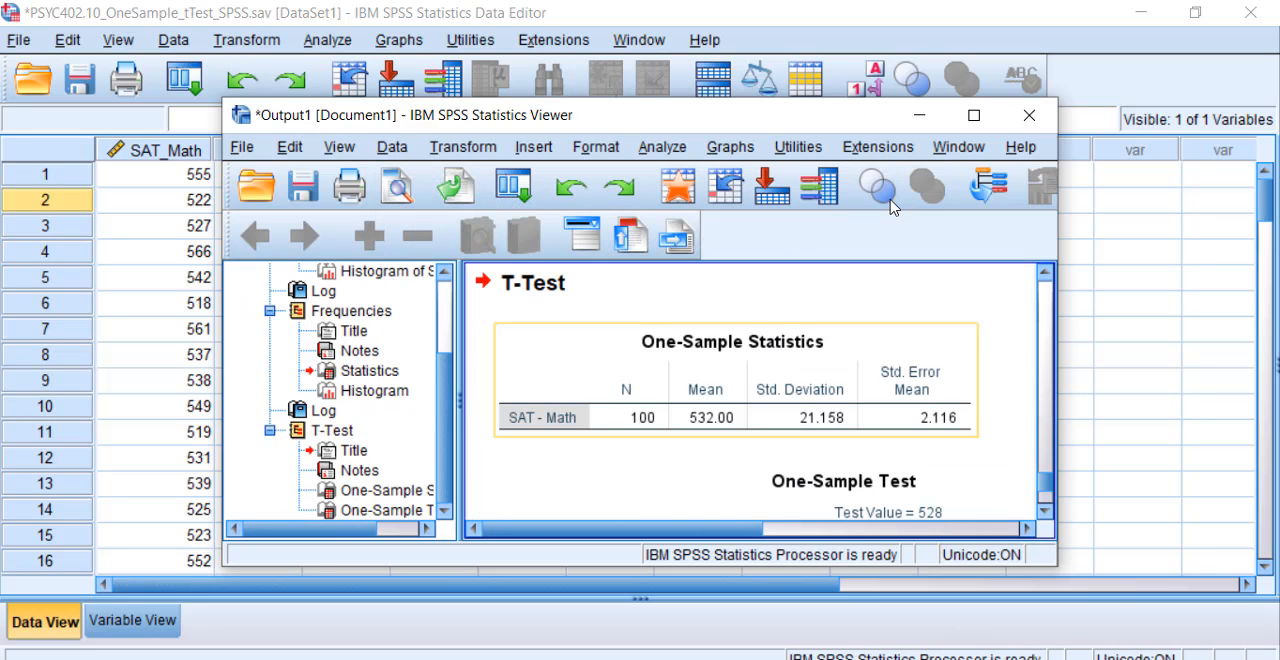
pyautogui.click(978, 119)
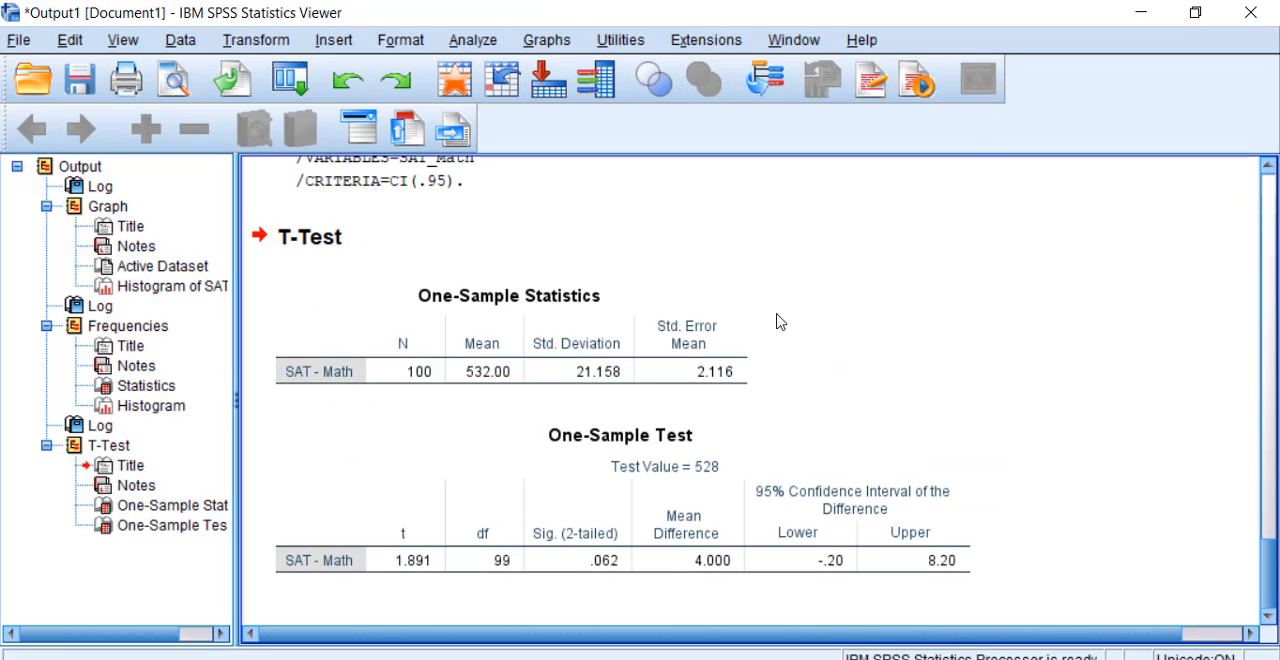
# Step: Set the font size of all cells in the One-Sample Statistics table to 12 pt
pyautogui.click(520, 367)
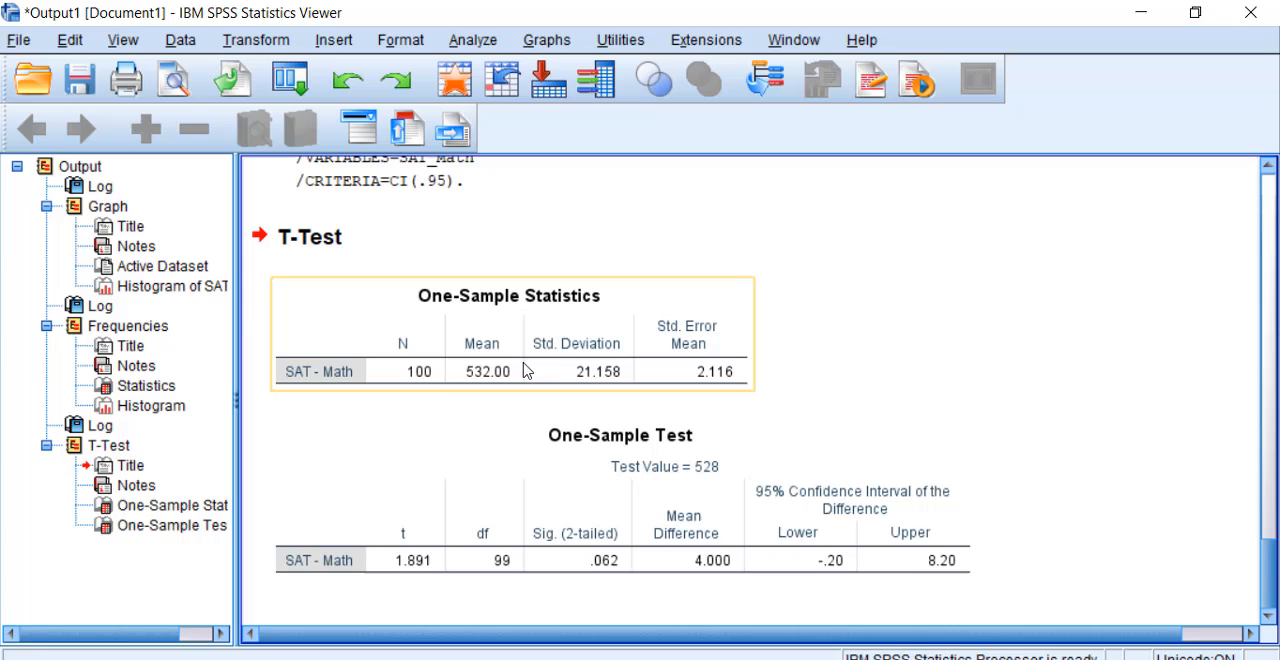
pyautogui.doubleClick(360, 343)
pyautogui.click(330, 345)
pyautogui.moveTo(397, 343); pyautogui.dragTo(700, 365)
pyautogui.rightClick(700, 365)
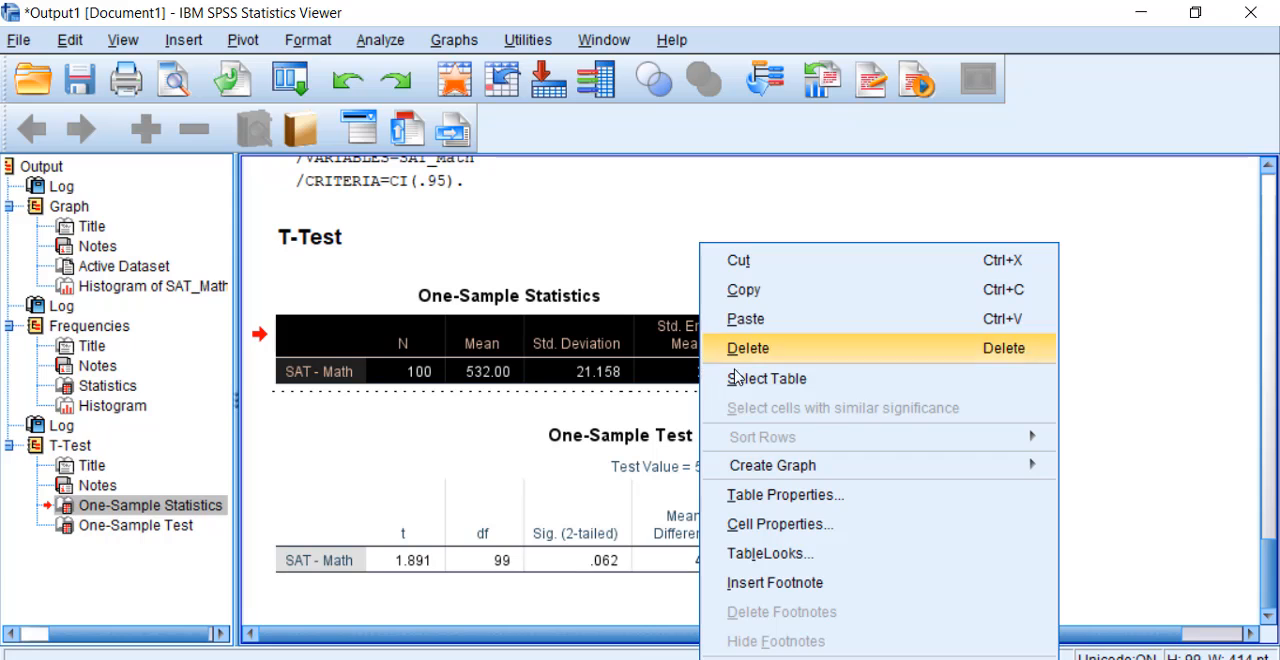
pyautogui.click(755, 524)
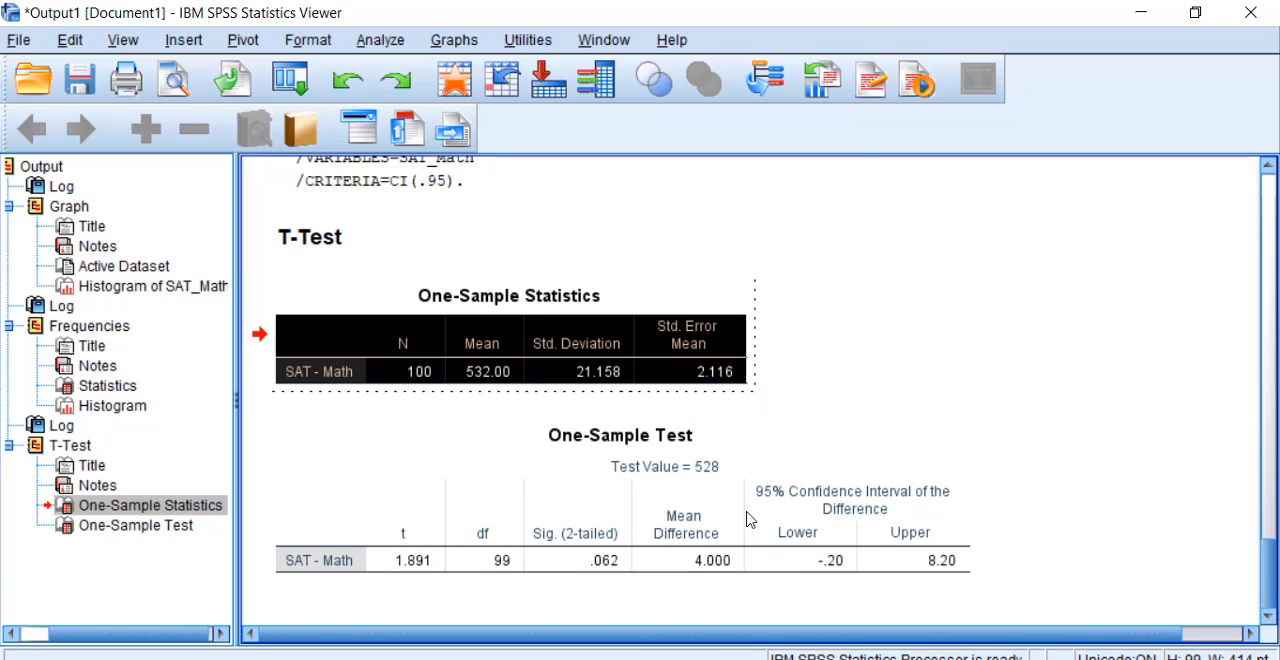
pyautogui.click(495, 328)
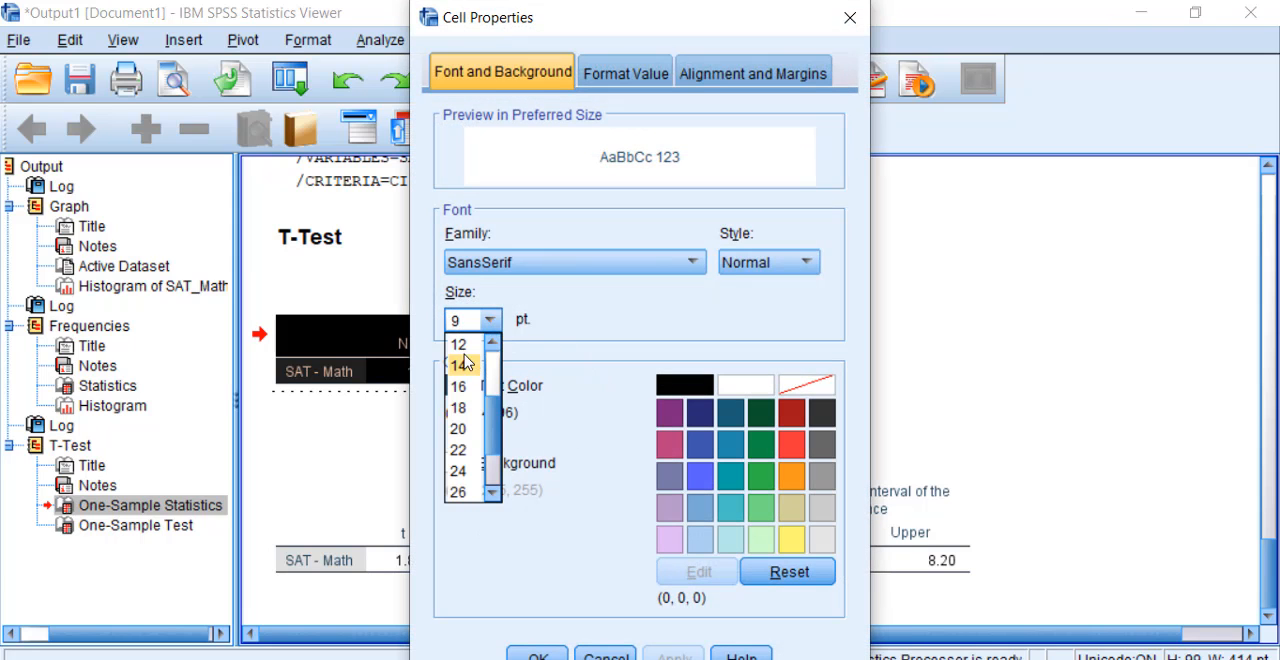
pyautogui.click(460, 344)
pyautogui.click(667, 657)
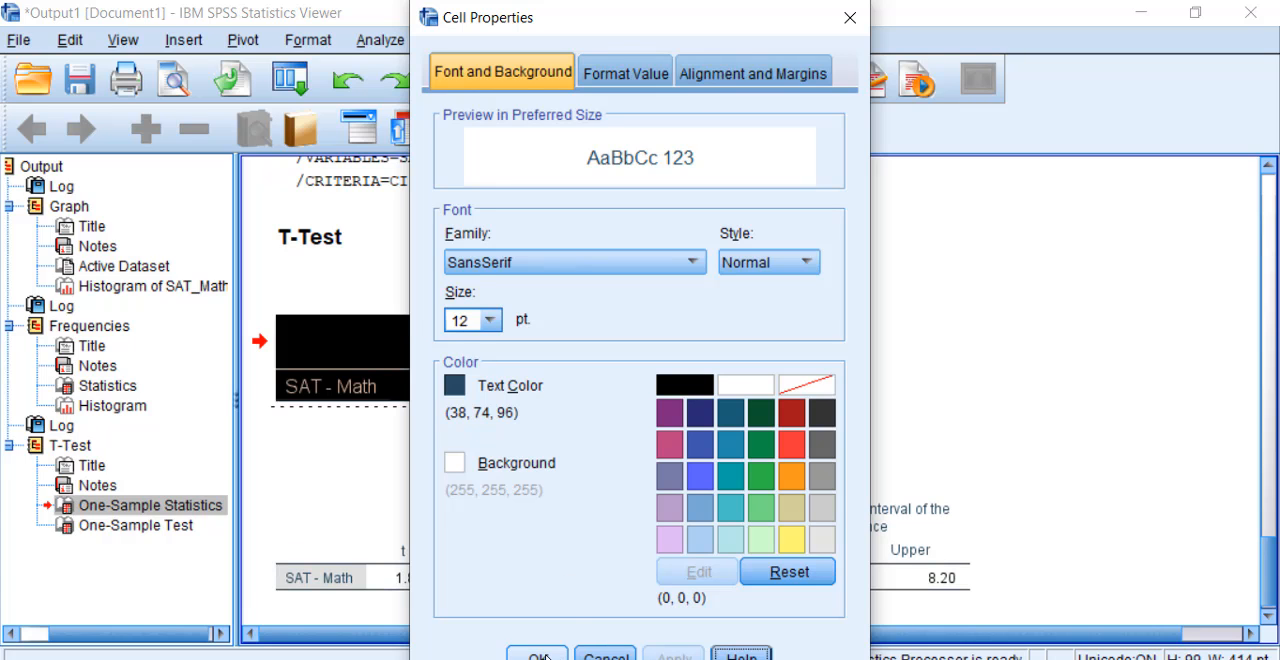
pyautogui.click(538, 656)
# Step: Set the font size of all cells in the One-Sample Test table to 12 pt
pyautogui.doubleClick(358, 527)
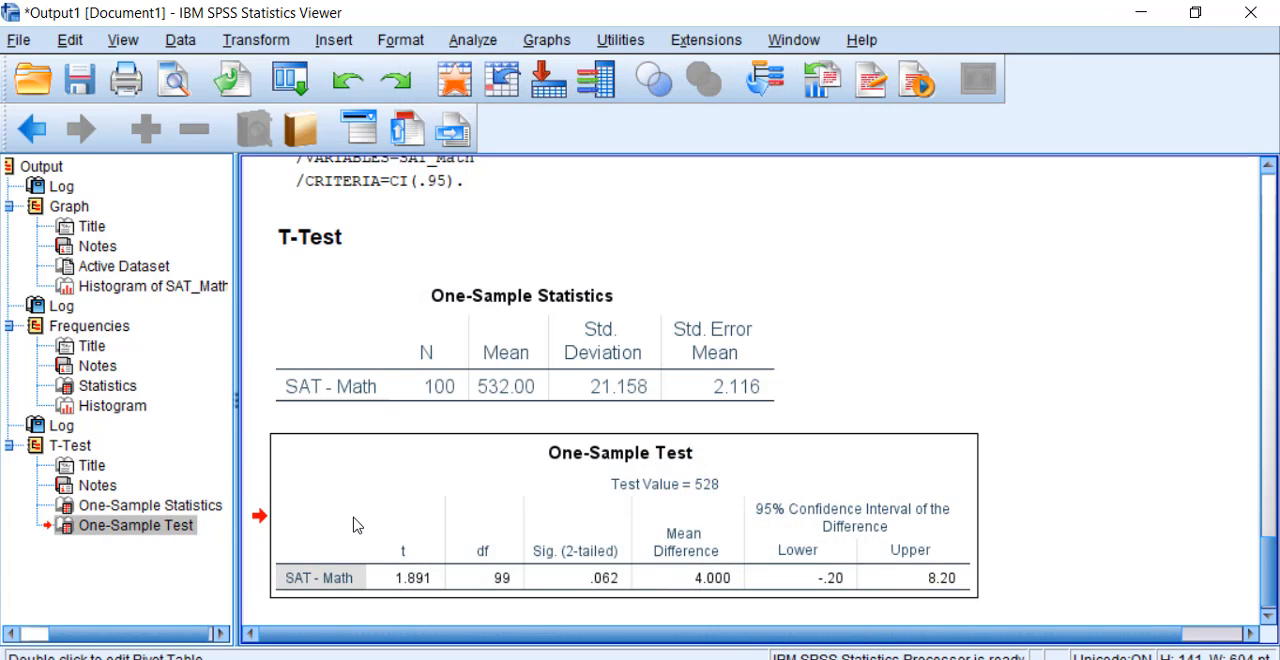
pyautogui.moveTo(334, 514); pyautogui.dragTo(875, 580)
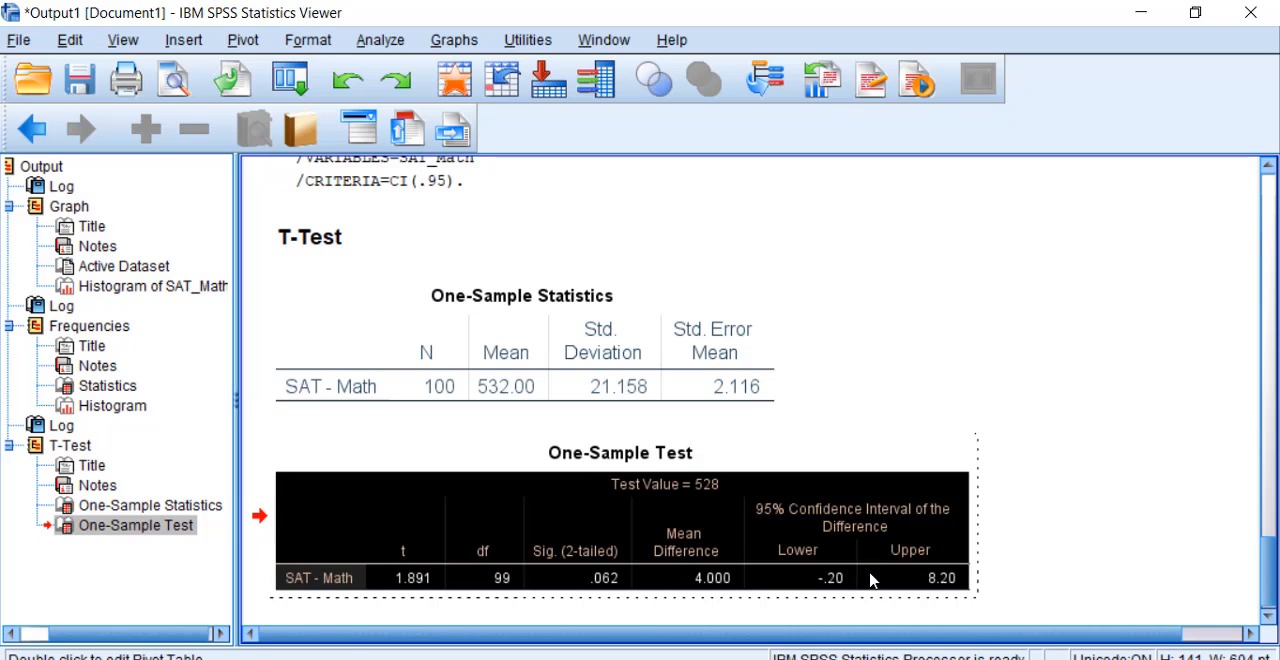
pyautogui.rightClick(875, 580)
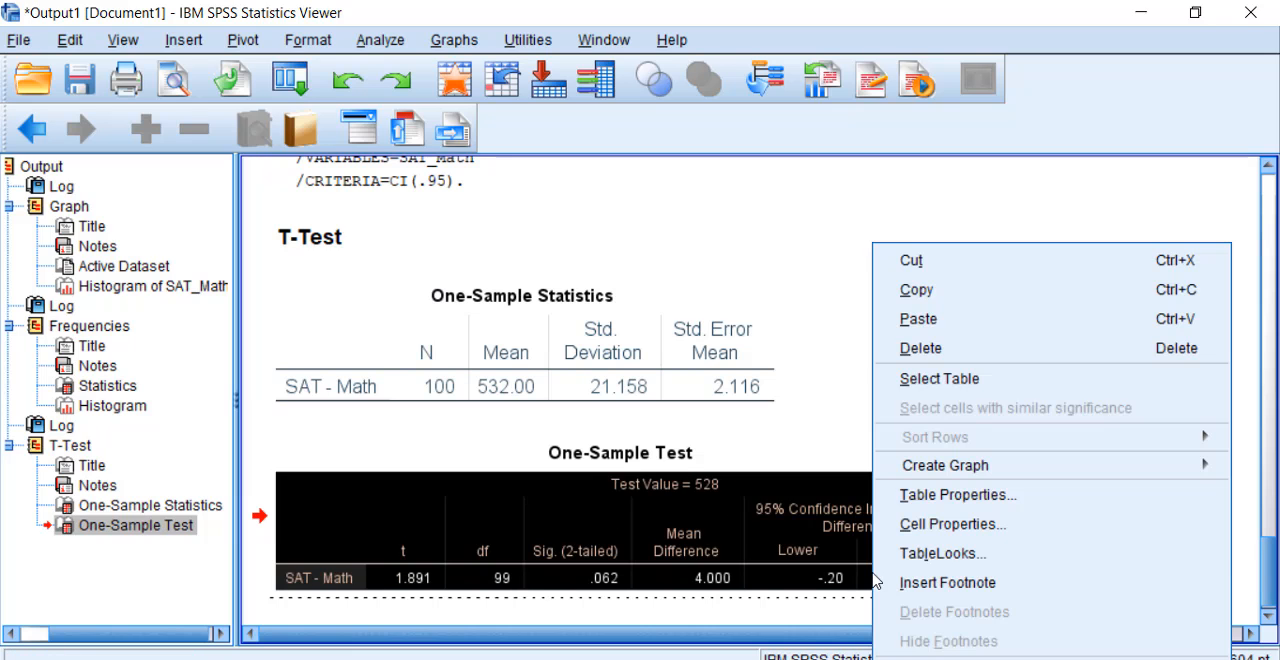
pyautogui.click(943, 524)
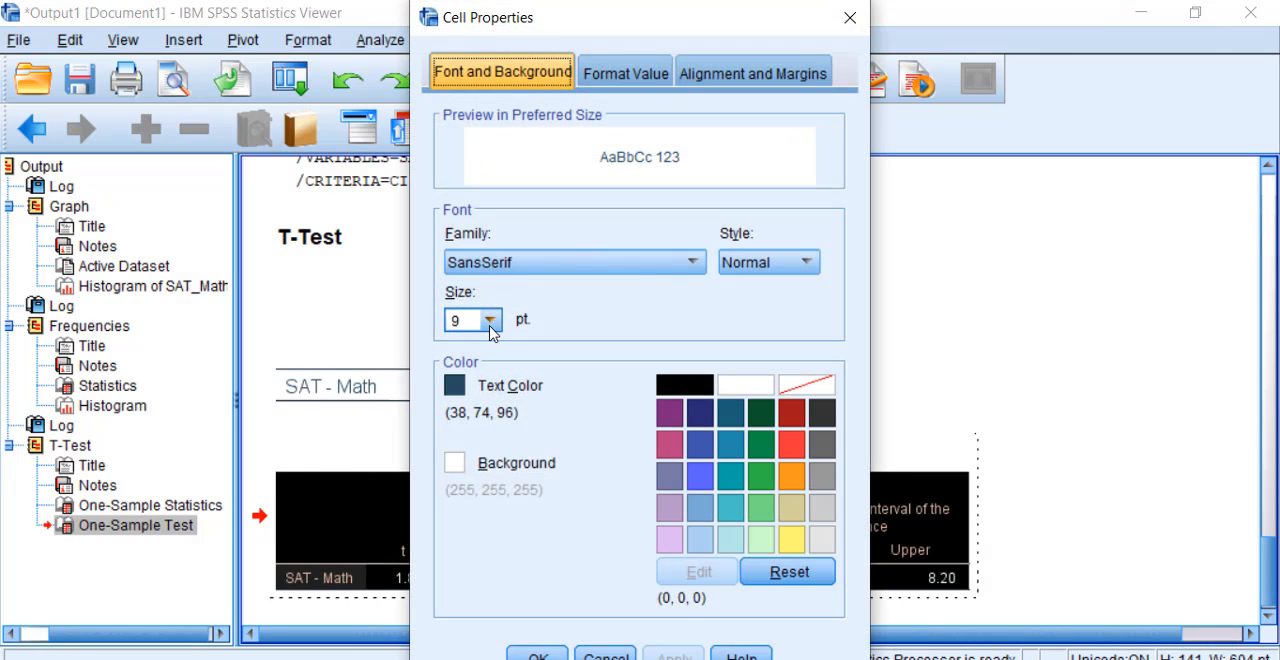
pyautogui.click(489, 320)
pyautogui.click(466, 346)
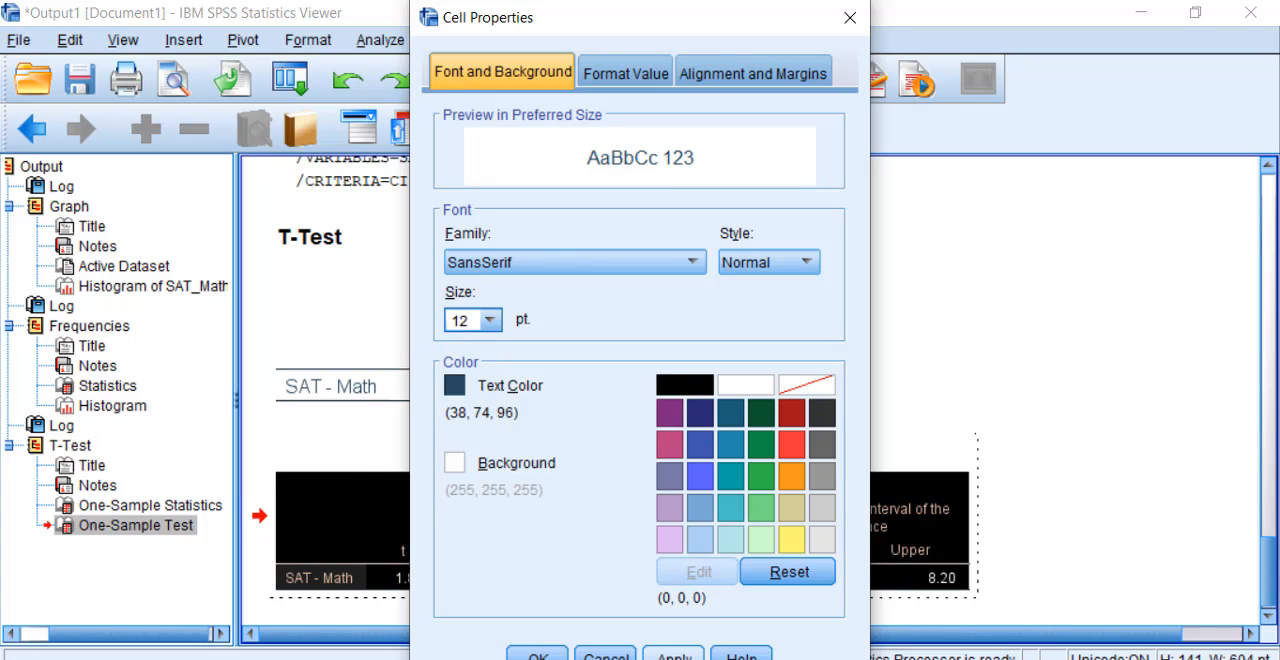
pyautogui.click(674, 655)
pyautogui.click(538, 655)
pyautogui.click(1075, 537)
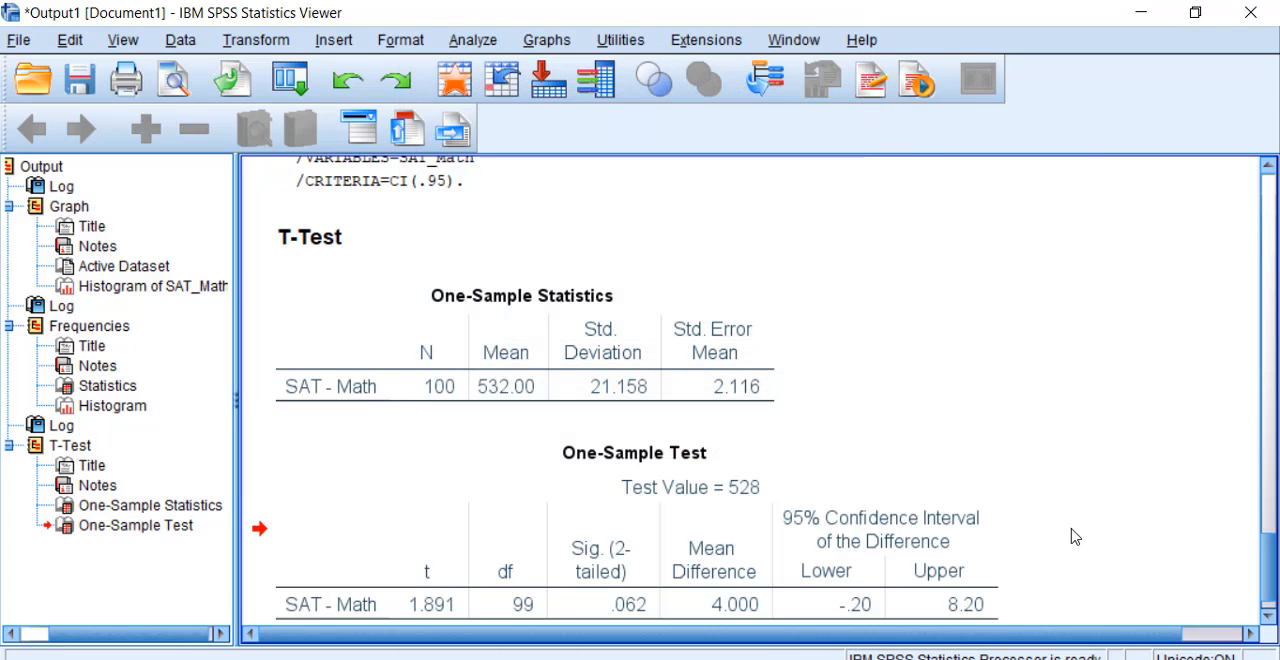
pyautogui.scroll(-1, 1075, 537)
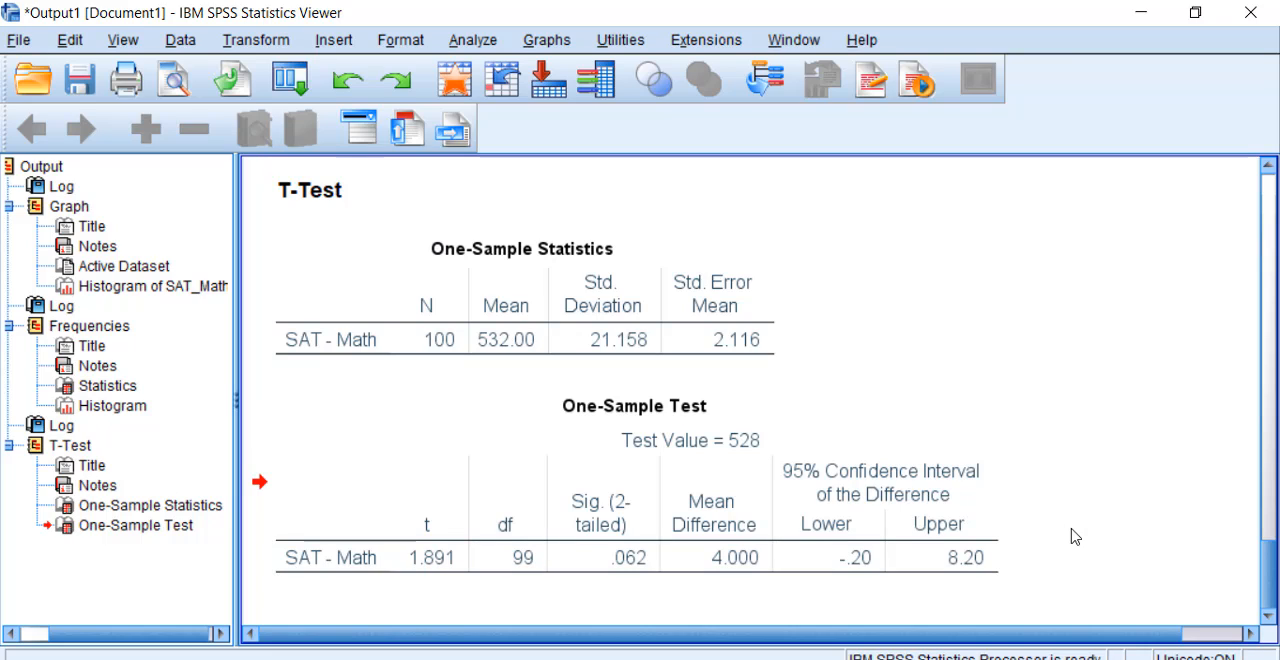
# Step: Change the N column heading of the One-Sample Statistics table to a lowercase n
pyautogui.click(543, 337)
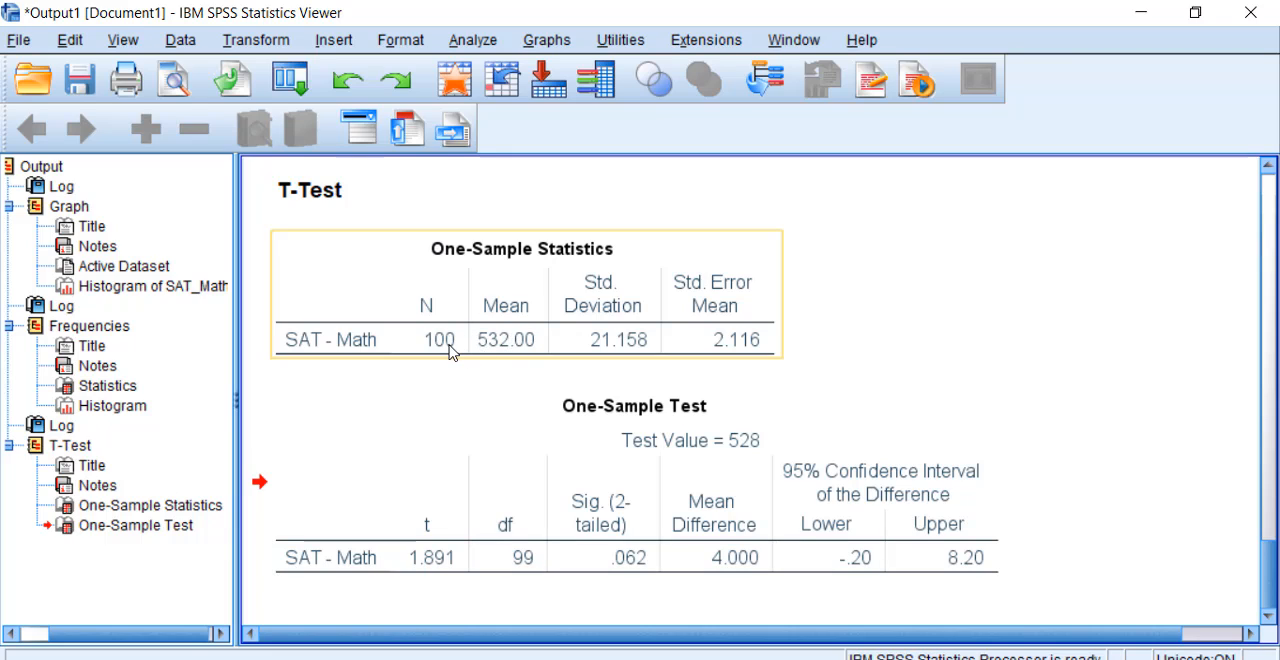
pyautogui.click(432, 318)
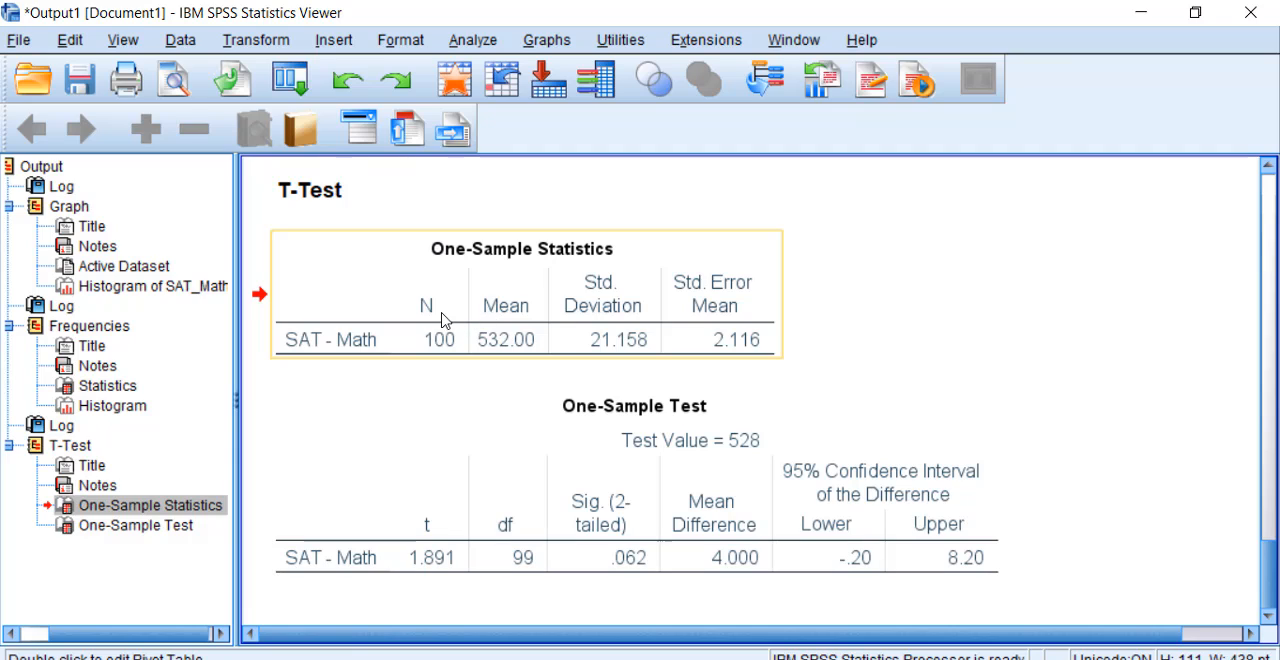
pyautogui.doubleClick(440, 315)
pyautogui.click(433, 310)
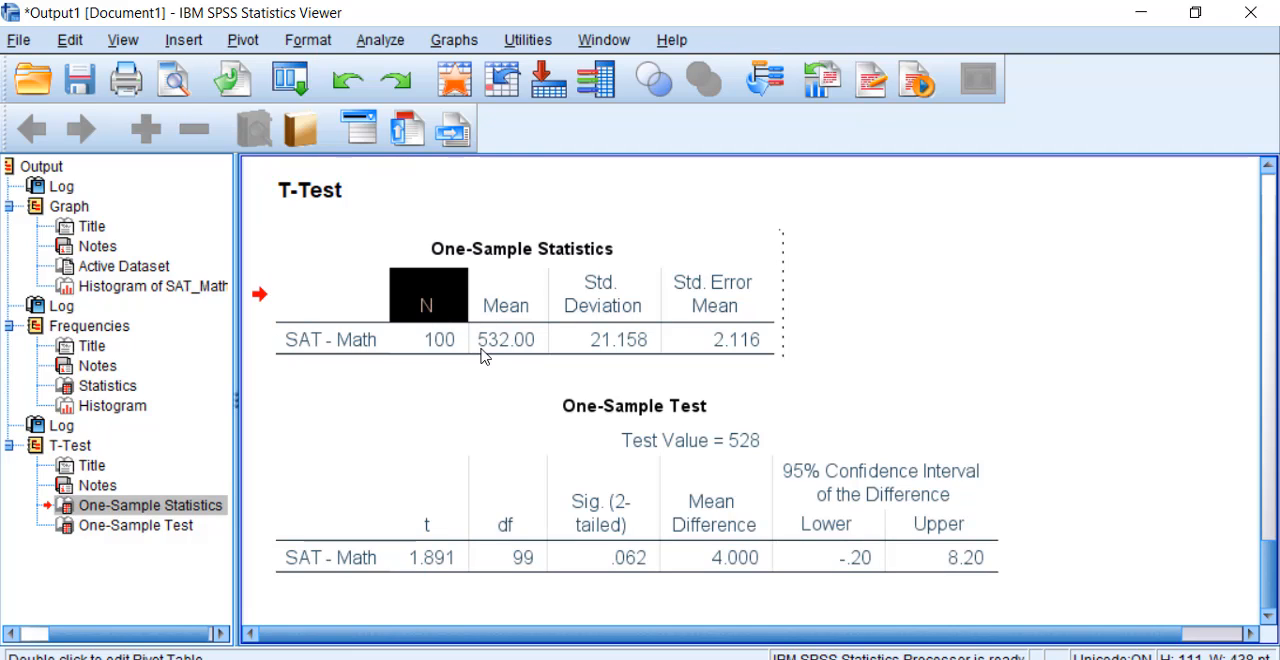
pyautogui.keyDown('ctrl'); pyautogui.keyDown('alt'); pyautogui.click(426, 305); pyautogui.keyUp('alt'); pyautogui.keyUp('ctrl')
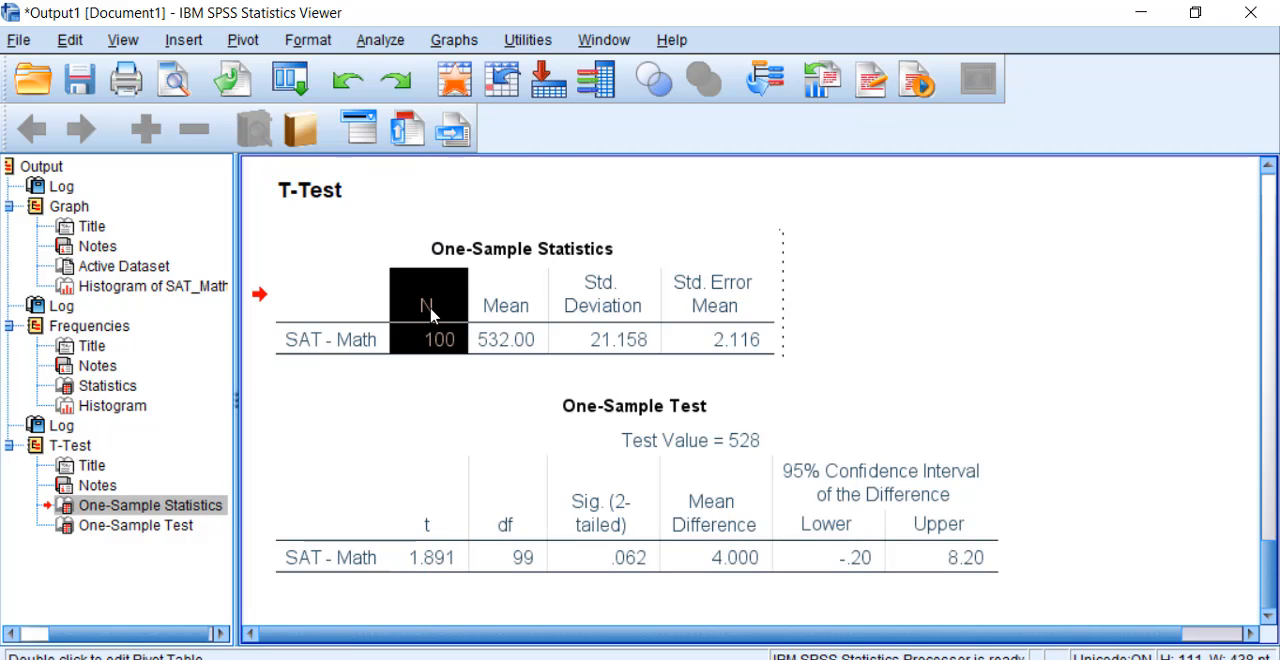
pyautogui.doubleClick(430, 312)
pyautogui.write('n')
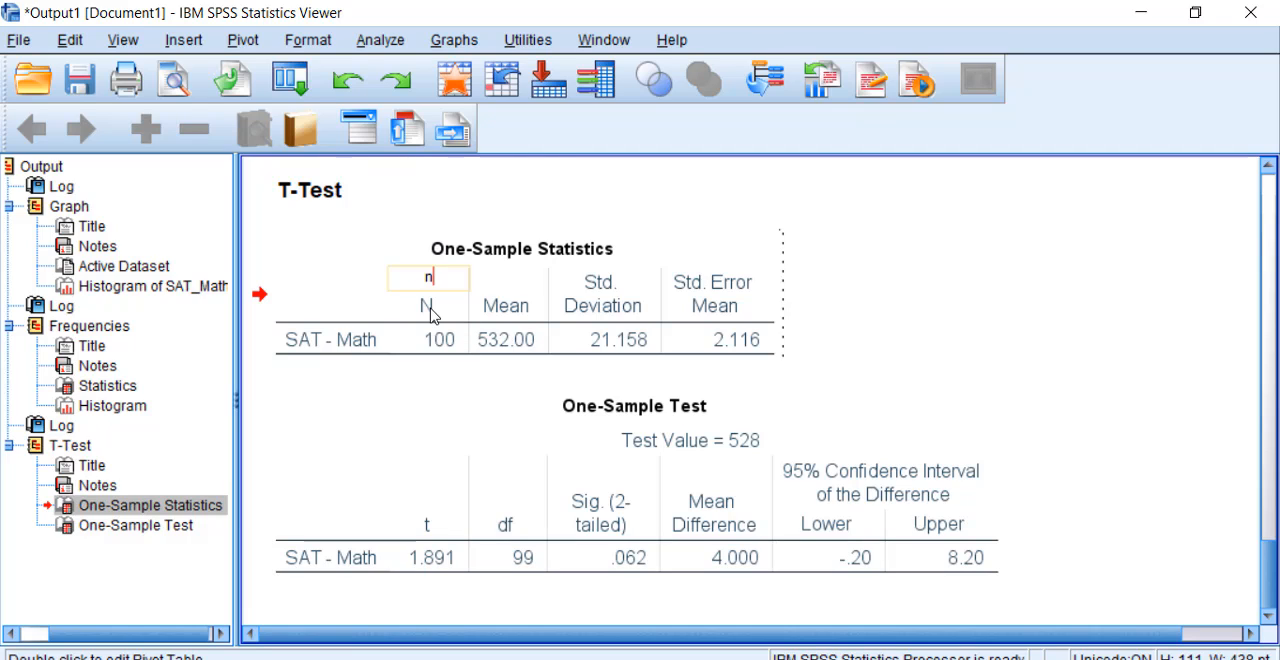
pyautogui.click(420, 421)
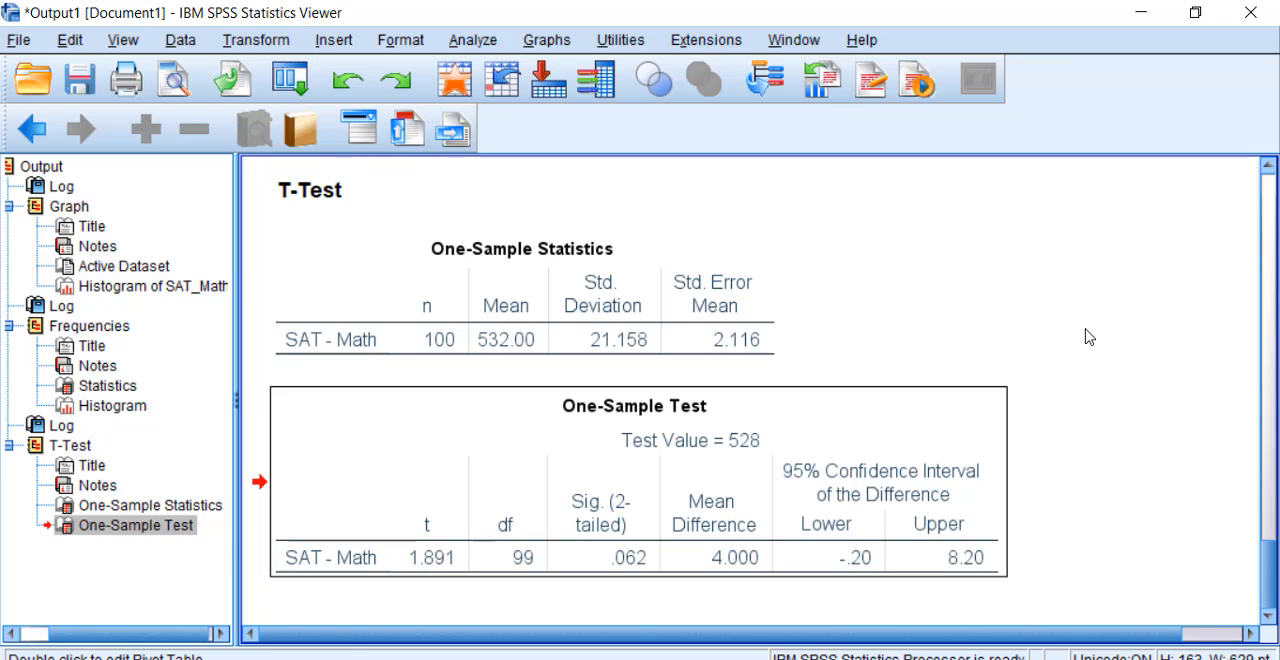
# Step: Examine the standard error in the One-Sample Statistics table and the test value in the One-Sample Test table
pyautogui.click(740, 308)
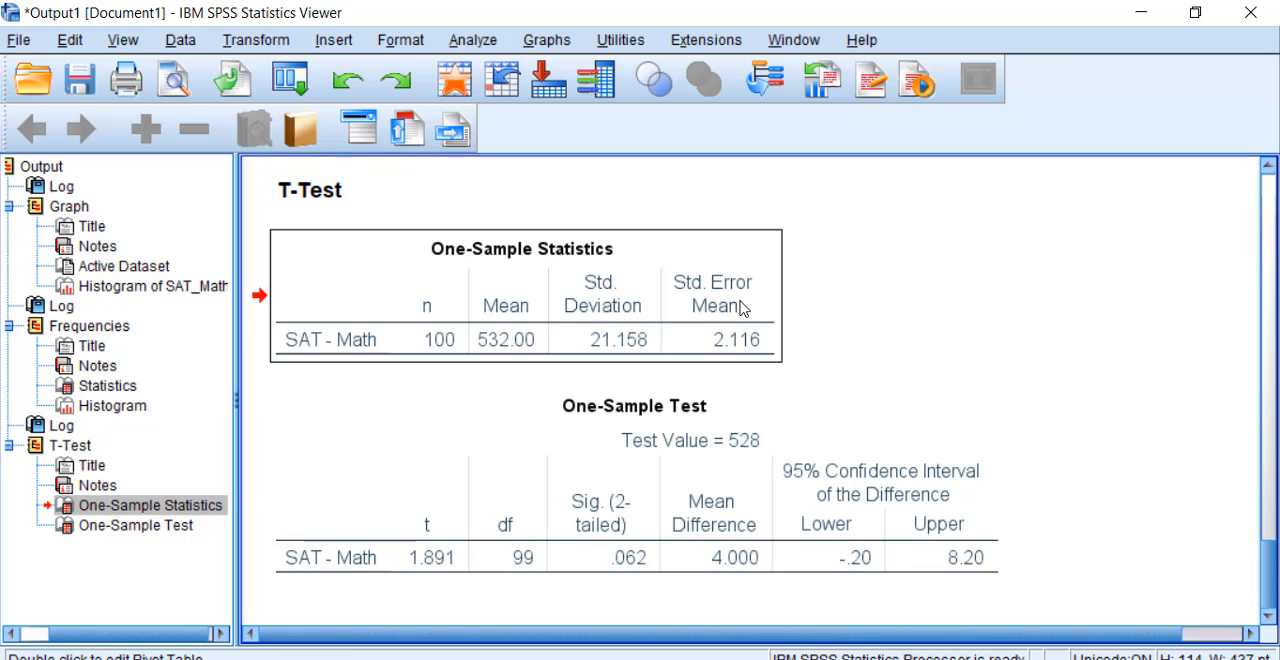
pyautogui.click(926, 368)
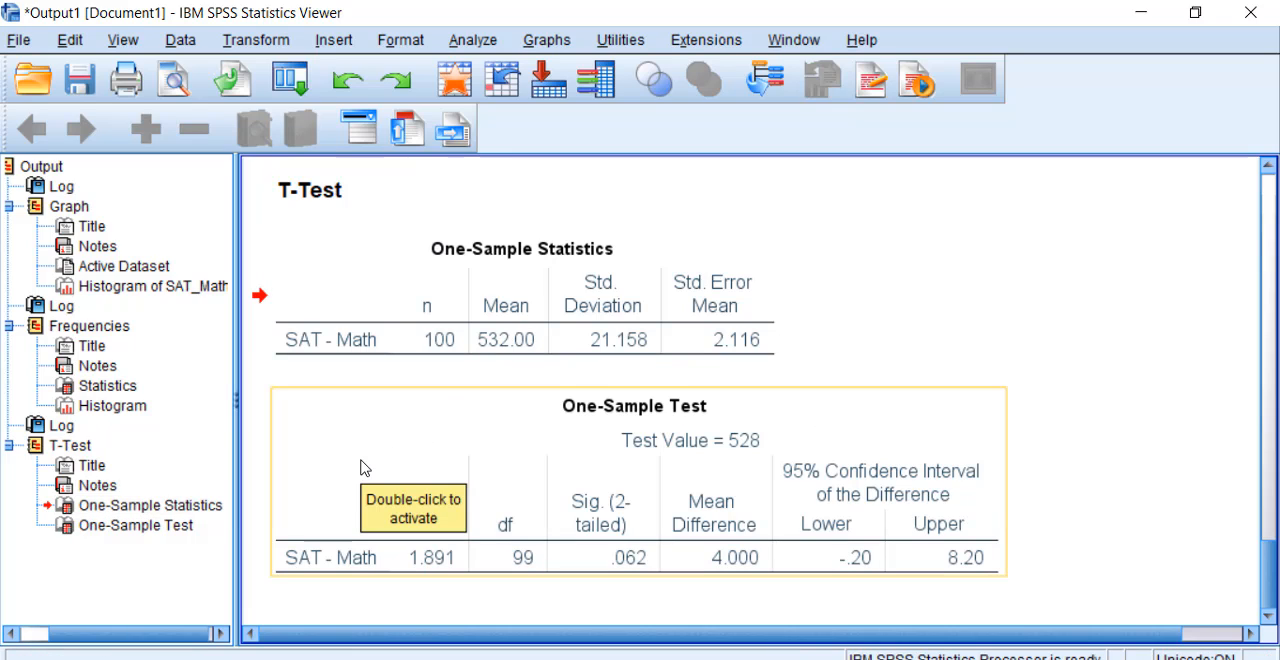
pyautogui.click(636, 445)
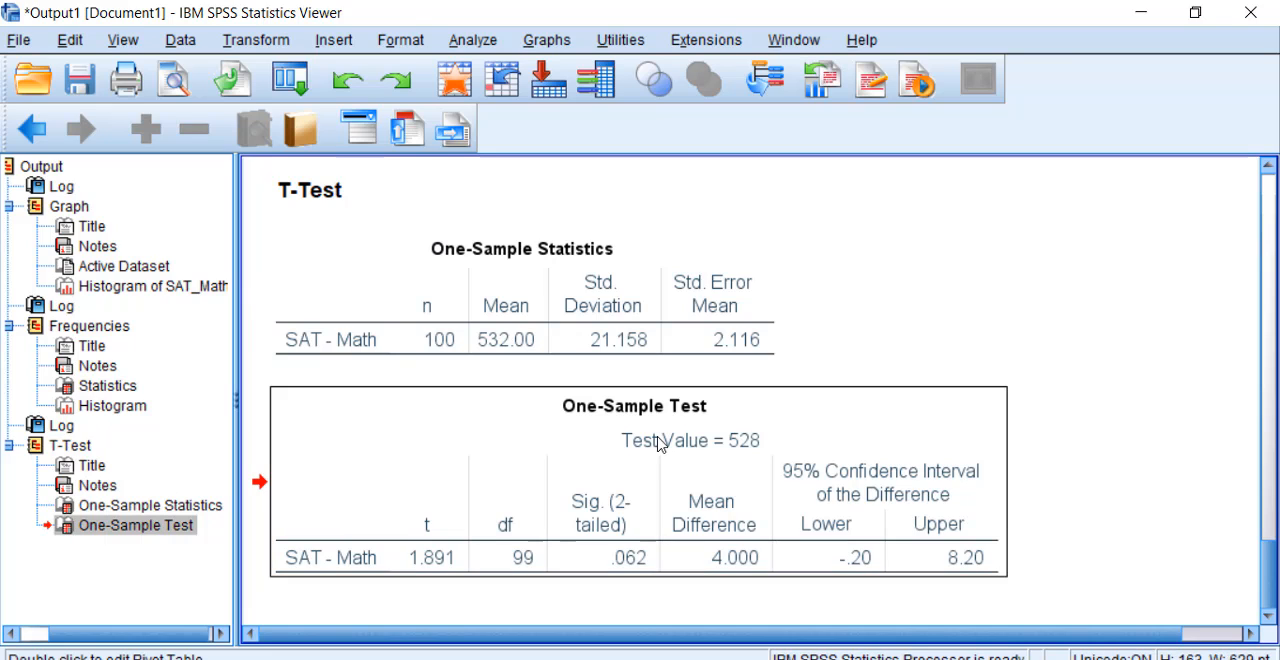
# Step: Change the test value caption of the One-Sample Test table to "Population Mean (mu) = 528"
pyautogui.doubleClick(655, 444)
pyautogui.click(684, 447)
pyautogui.doubleClick(684, 447)
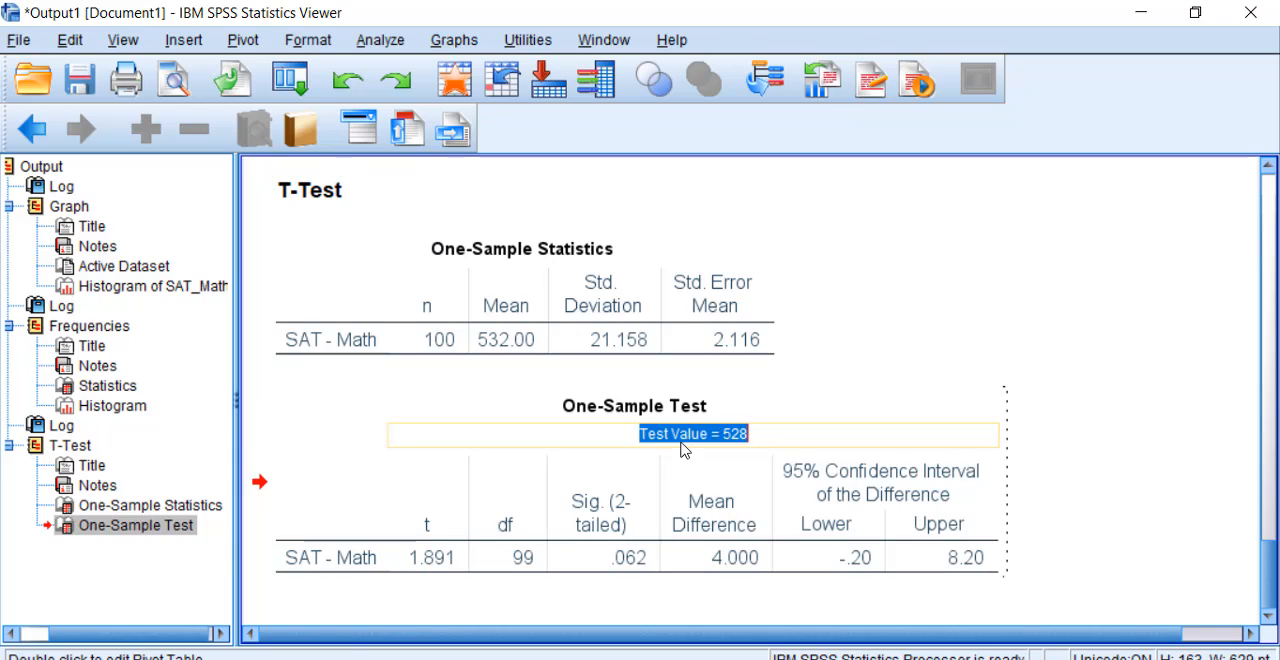
pyautogui.click(708, 436)
pyautogui.press('BackSpace')
pyautogui.press('BackSpace')
pyautogui.press('BackSpace')
pyautogui.press('BackSpace')
pyautogui.press('BackSpace')
pyautogui.press('BackSpace')
pyautogui.press('BackSpace')
pyautogui.press('BackSpace')
pyautogui.press('BackSpace')
pyautogui.press('BackSpace')
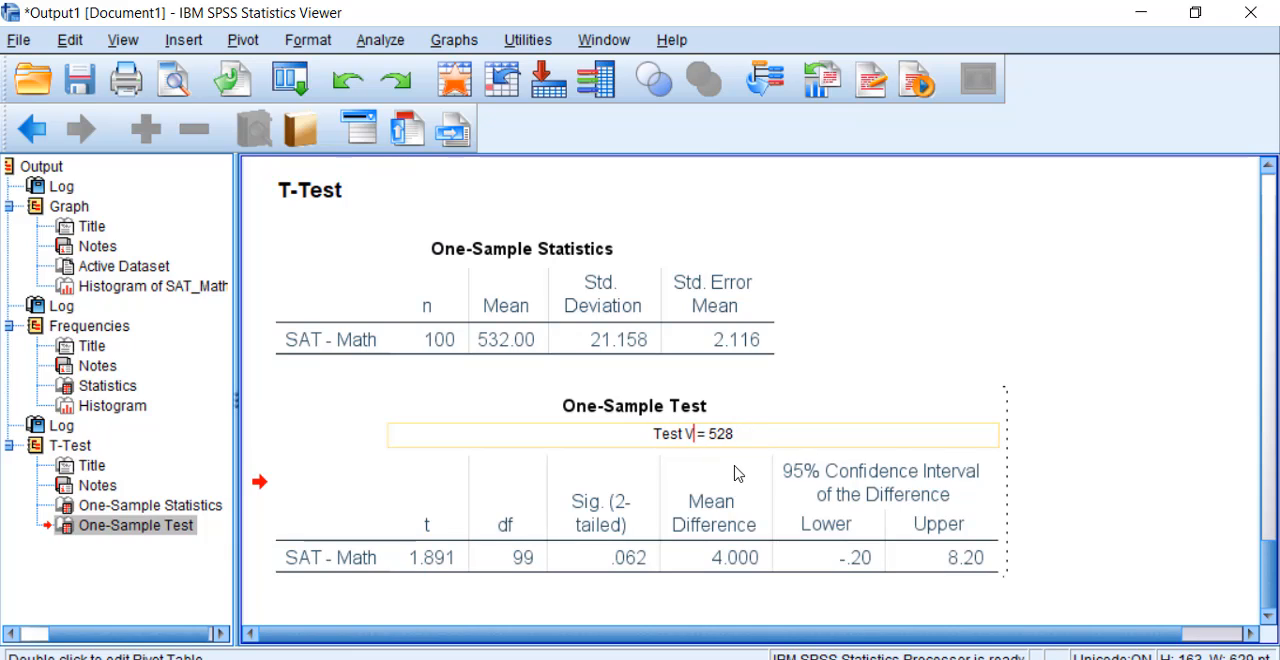
pyautogui.write('Popul')
pyautogui.write('ation')
pyautogui.write(' Mean (mu')
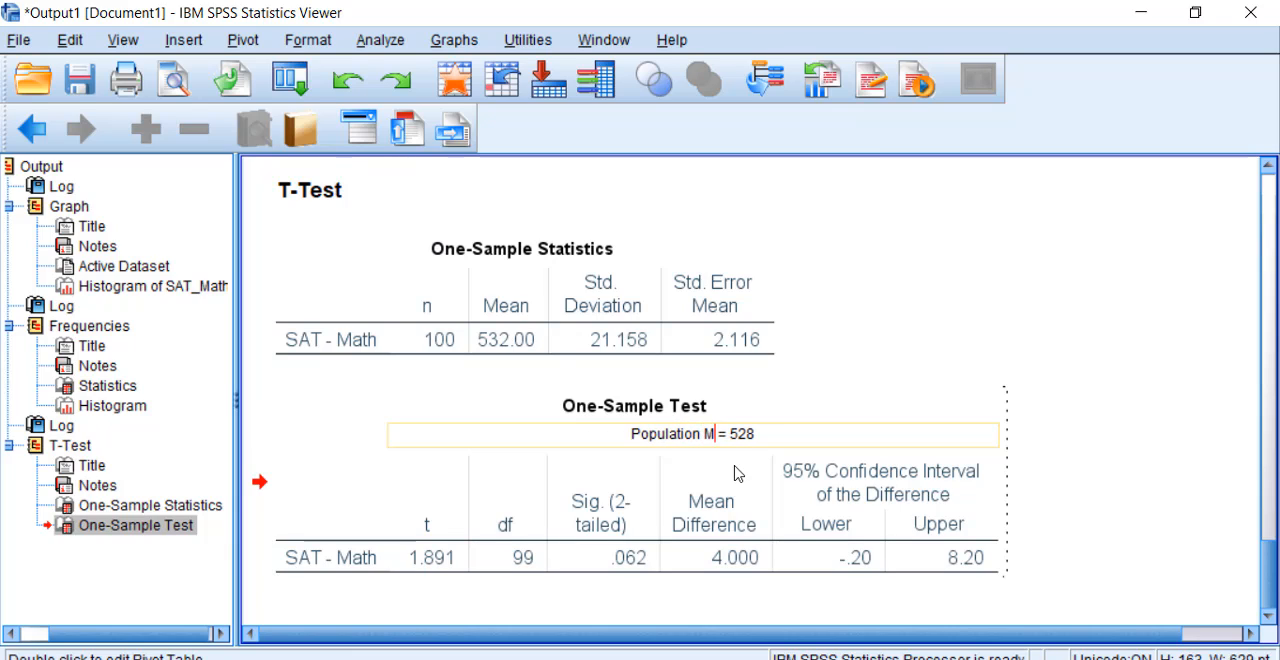
pyautogui.write(')')
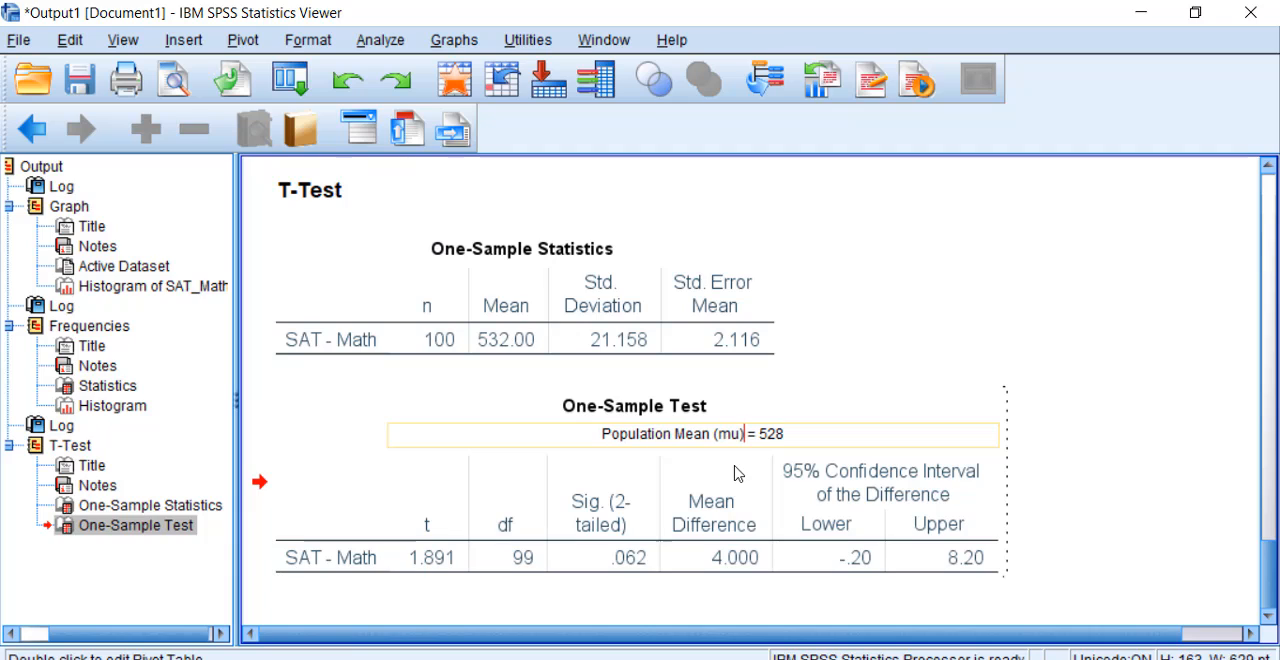
pyautogui.click(1170, 455)
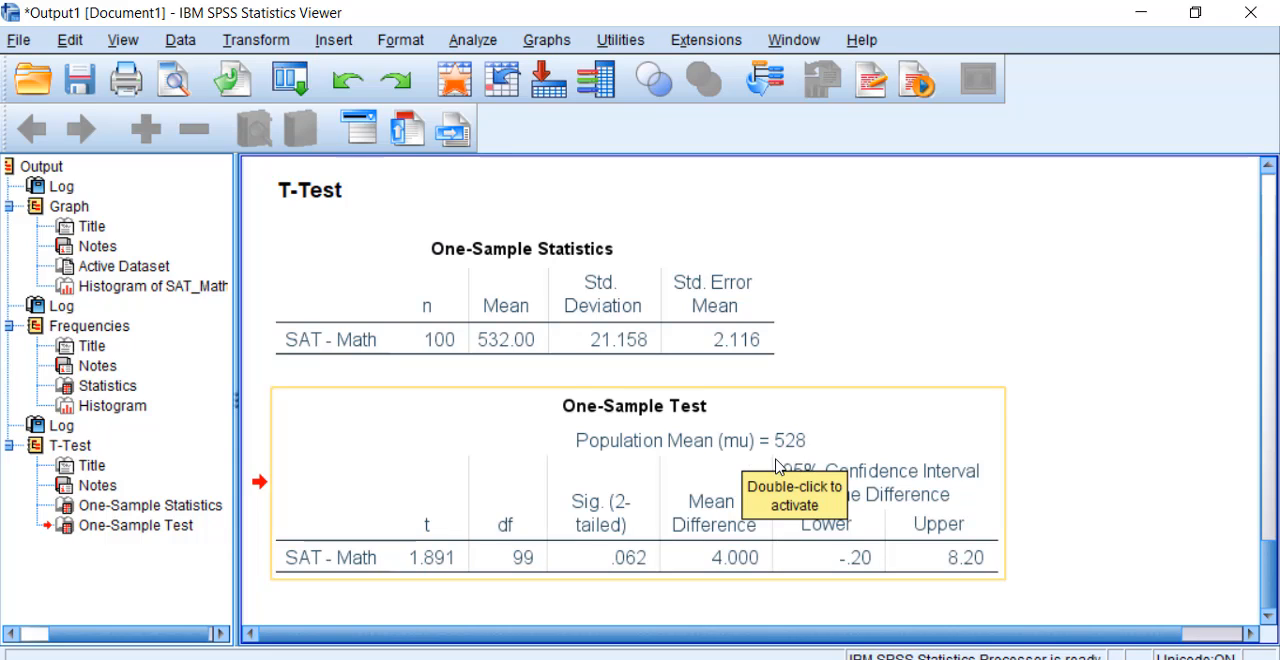
pyautogui.click(865, 463)
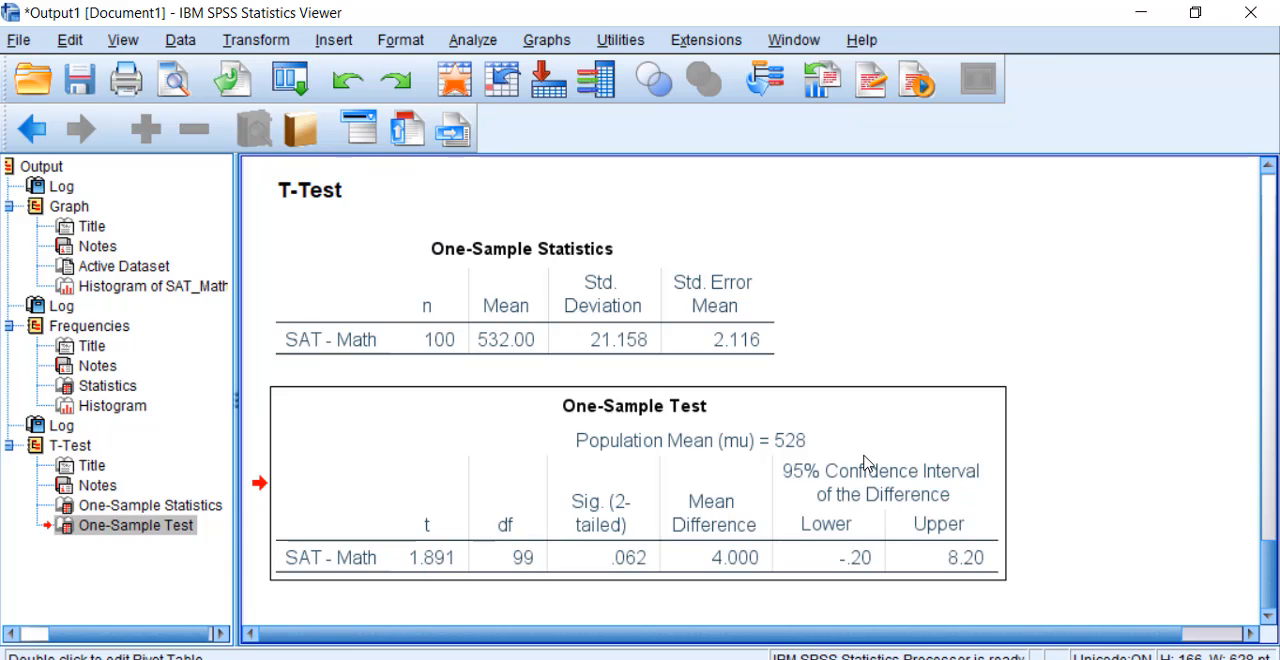
# Step: Rename the t column heading of the One-Sample Test table as "t obt"
pyautogui.doubleClick(797, 442)
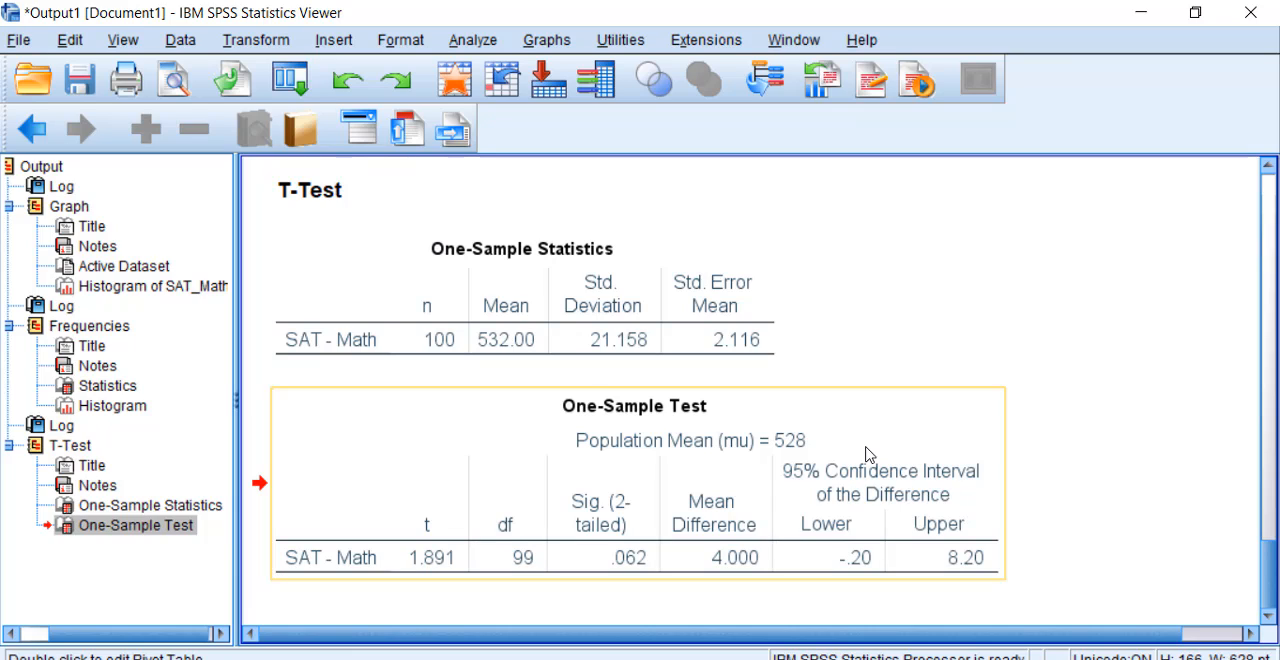
pyautogui.doubleClick(430, 531)
pyautogui.click(430, 531)
pyautogui.doubleClick(430, 547)
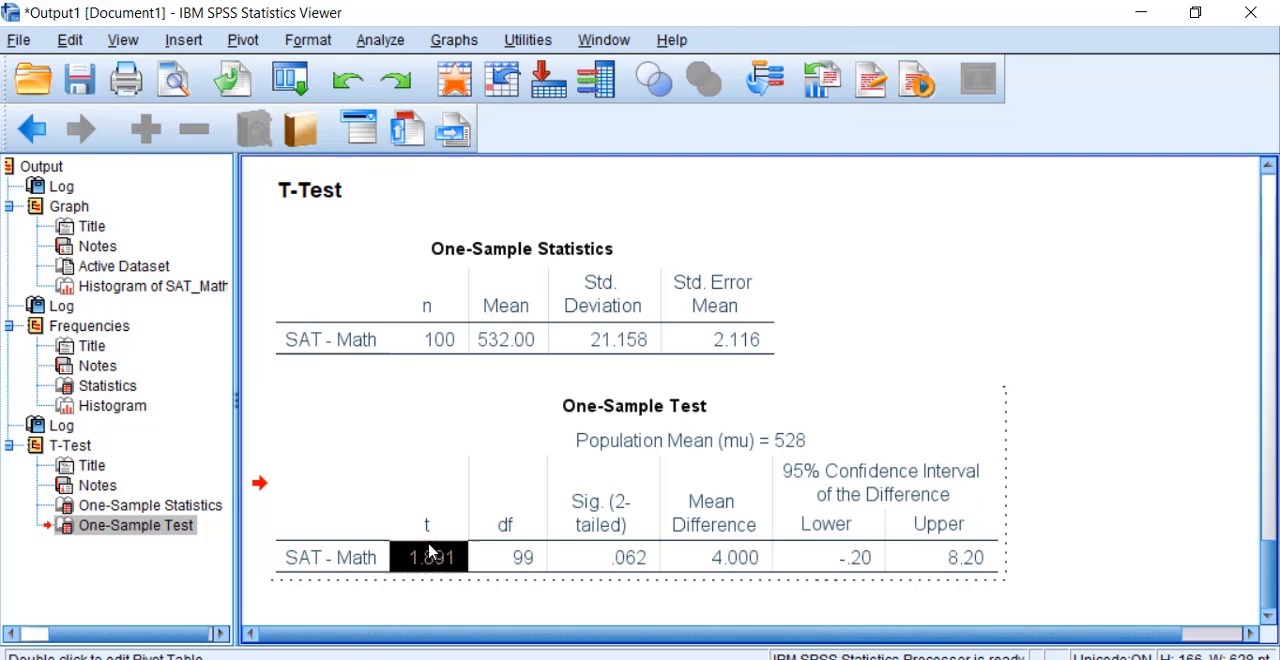
pyautogui.doubleClick(430, 524)
pyautogui.press('BackSpace')
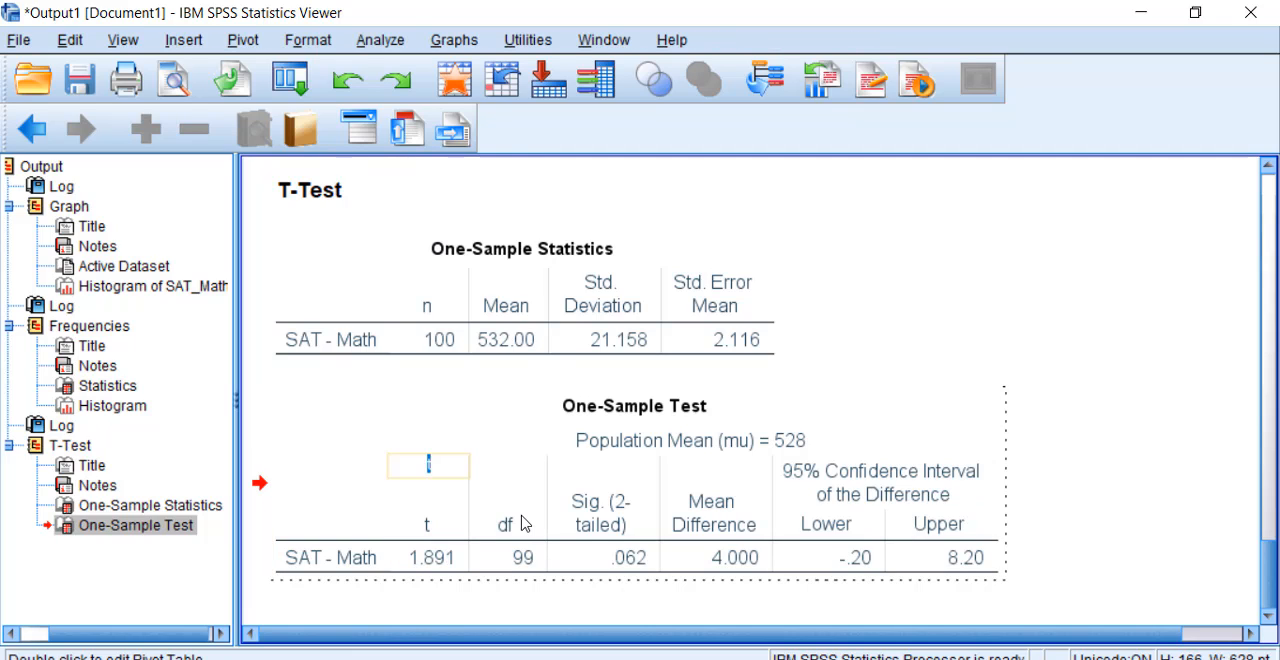
pyautogui.write('obt')
pyautogui.press('BackSpace')
pyautogui.press('BackSpace')
pyautogui.press('BackSpace')
pyautogui.write('t obt')
pyautogui.press('Return')
pyautogui.click(1098, 474)
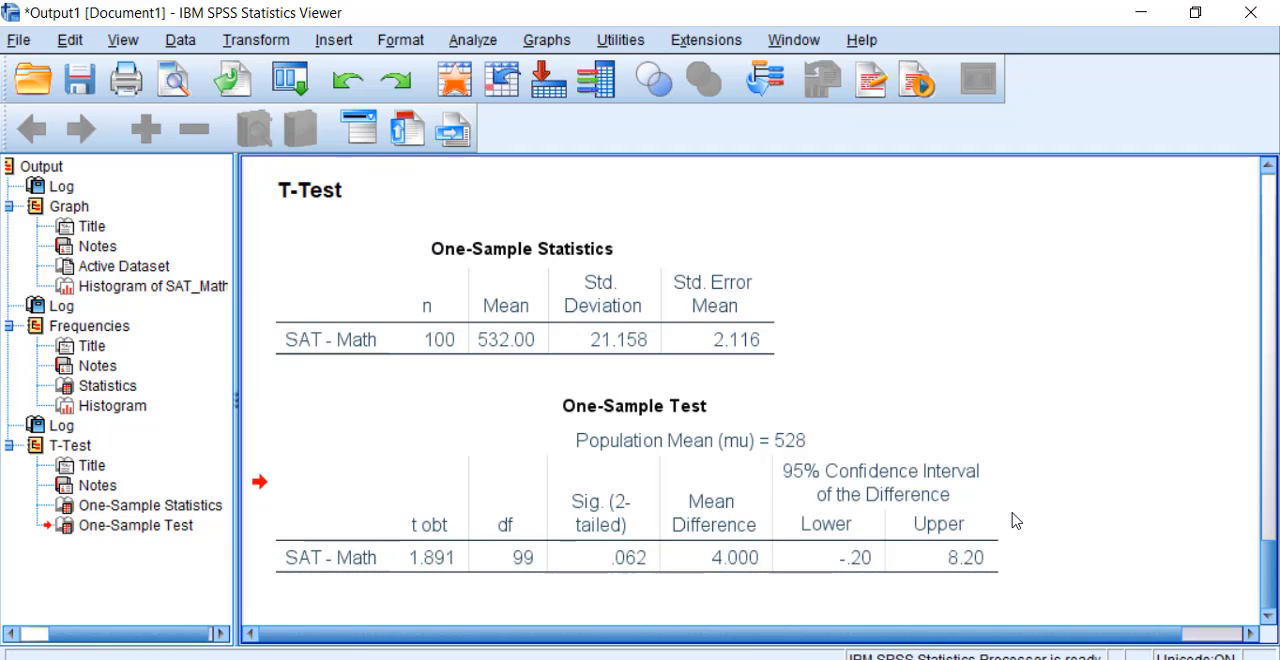
# Step: Rename the Sig. (2-tailed) column heading of the One-Sample Test table as "p-value (2-tailed)"
pyautogui.click(800, 520)
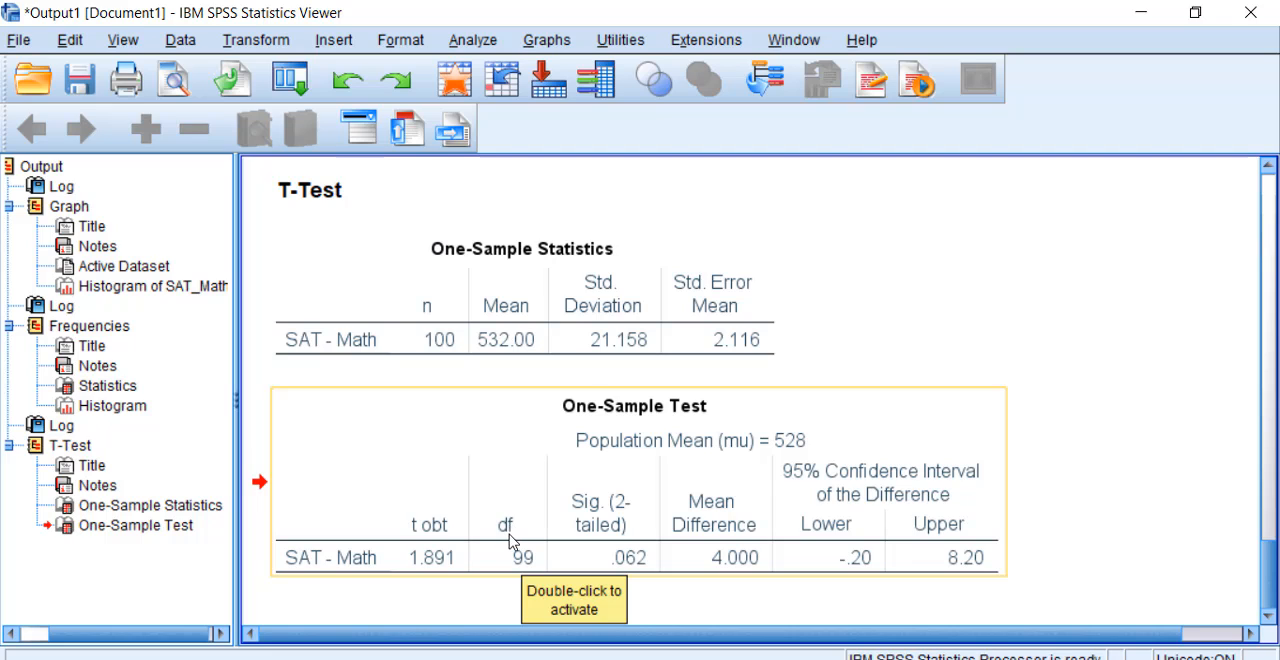
pyautogui.click(617, 525)
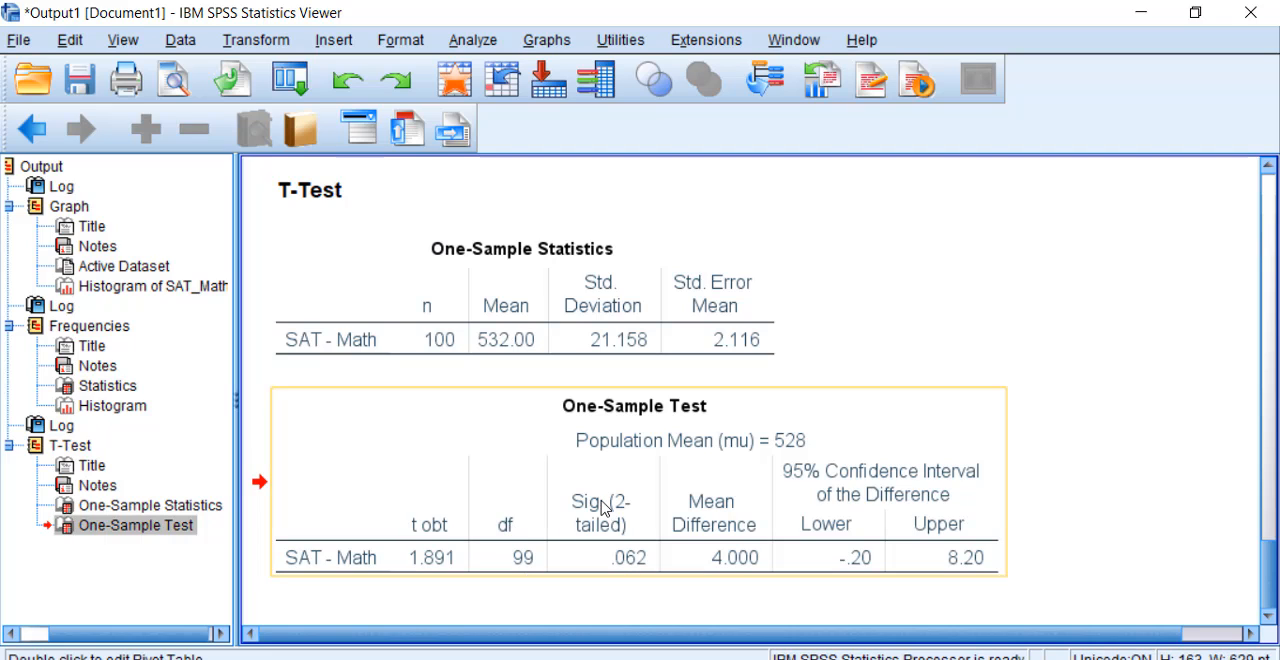
pyautogui.doubleClick(600, 507)
pyautogui.doubleClick(597, 508)
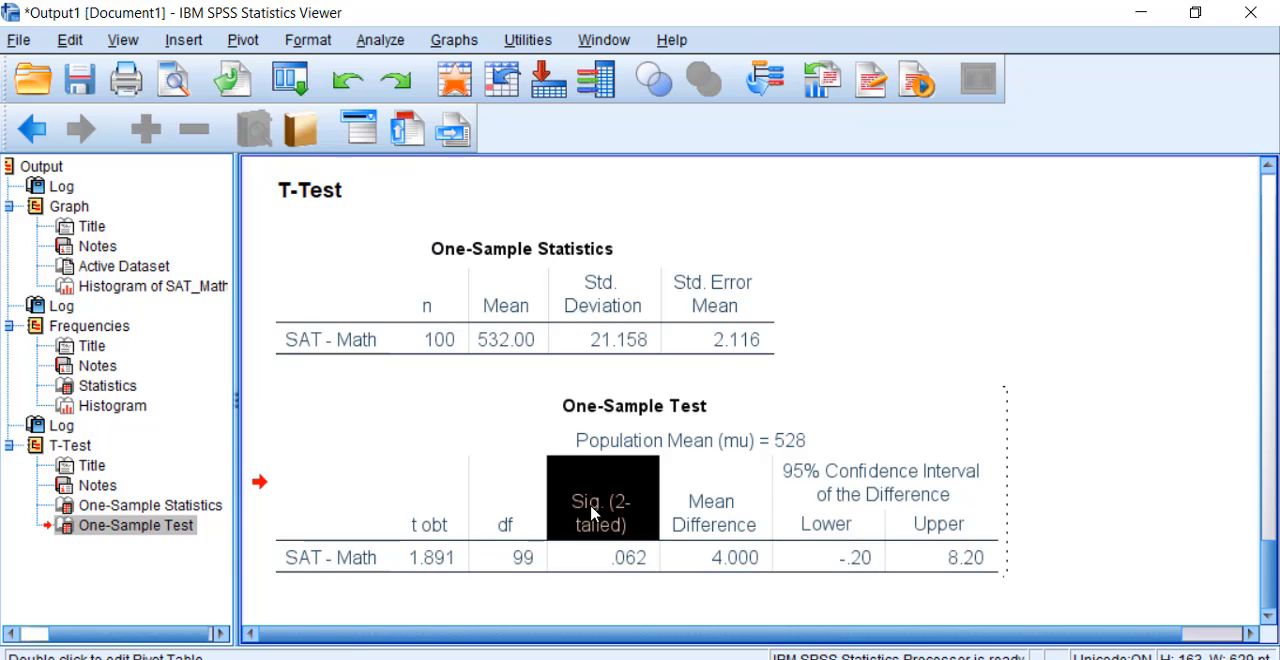
pyautogui.click(583, 466)
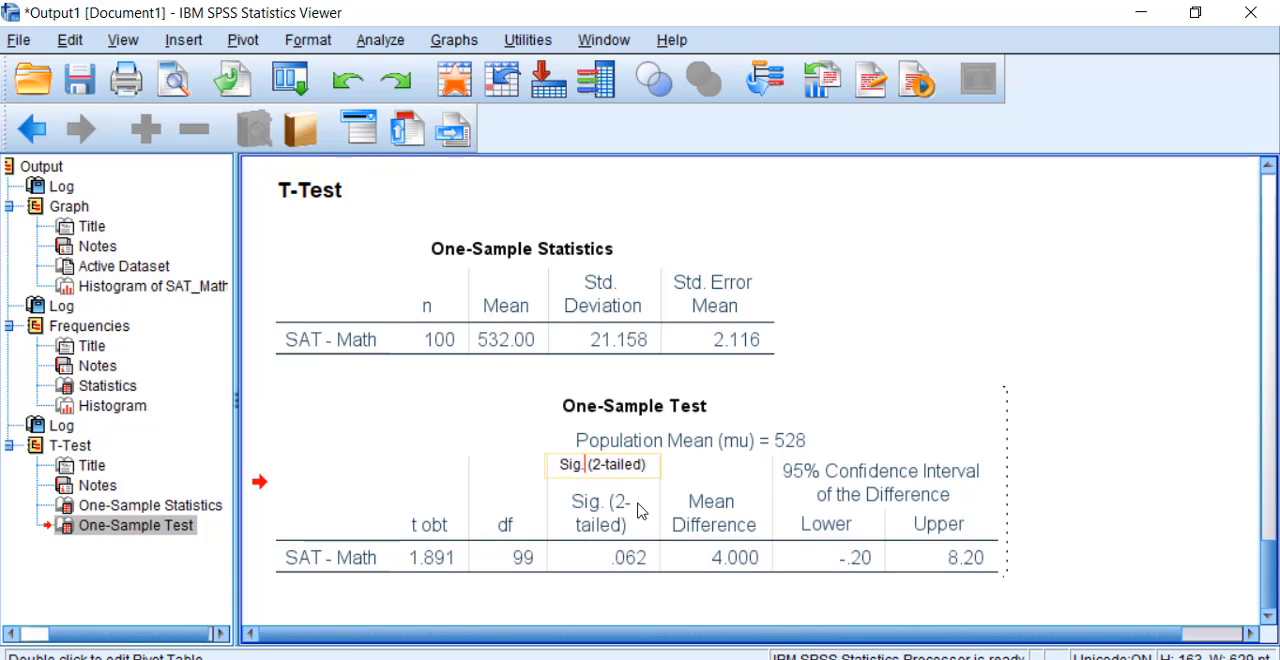
pyautogui.press('BackSpace')
pyautogui.press('BackSpace')
pyautogui.press('BackSpace')
pyautogui.press('BackSpace')
pyautogui.press('BackSpace')
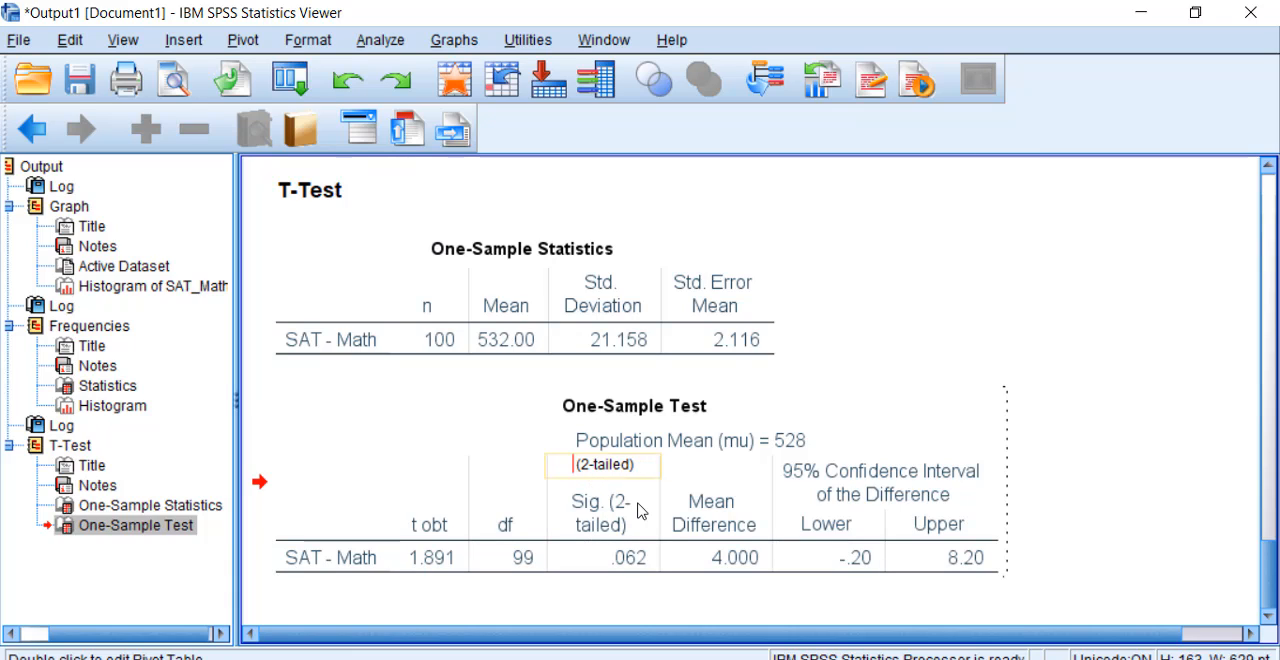
pyautogui.write('p-val')
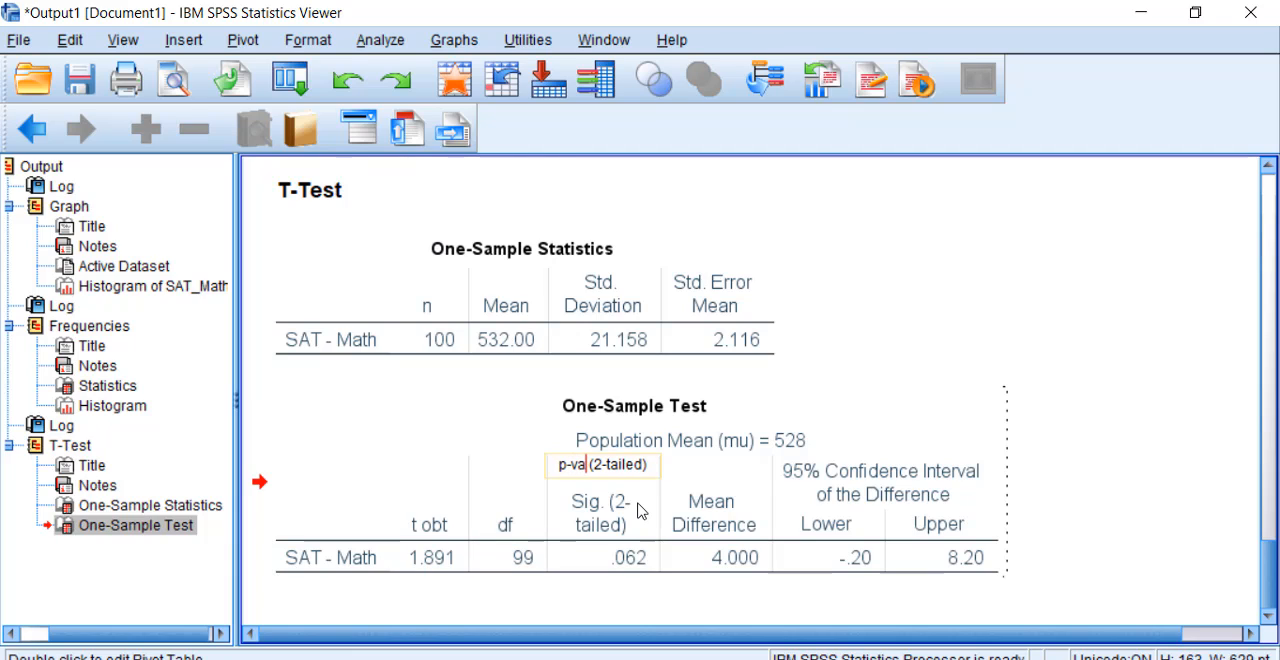
pyautogui.write('ue')
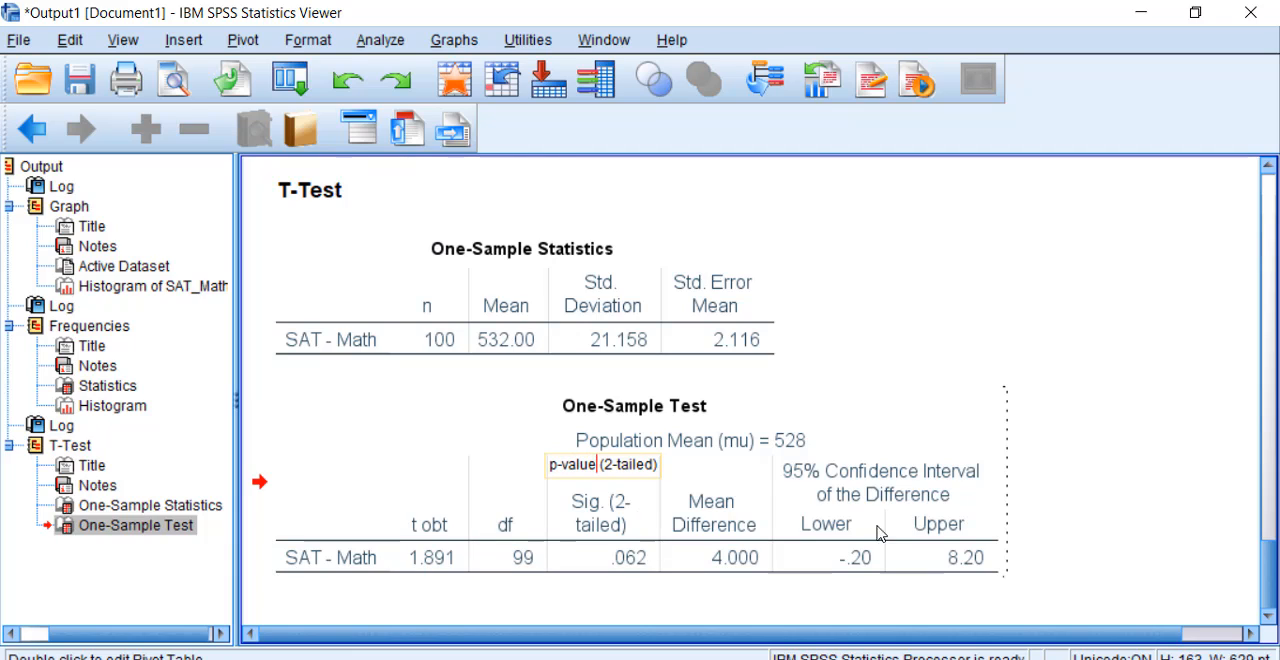
pyautogui.click(1104, 545)
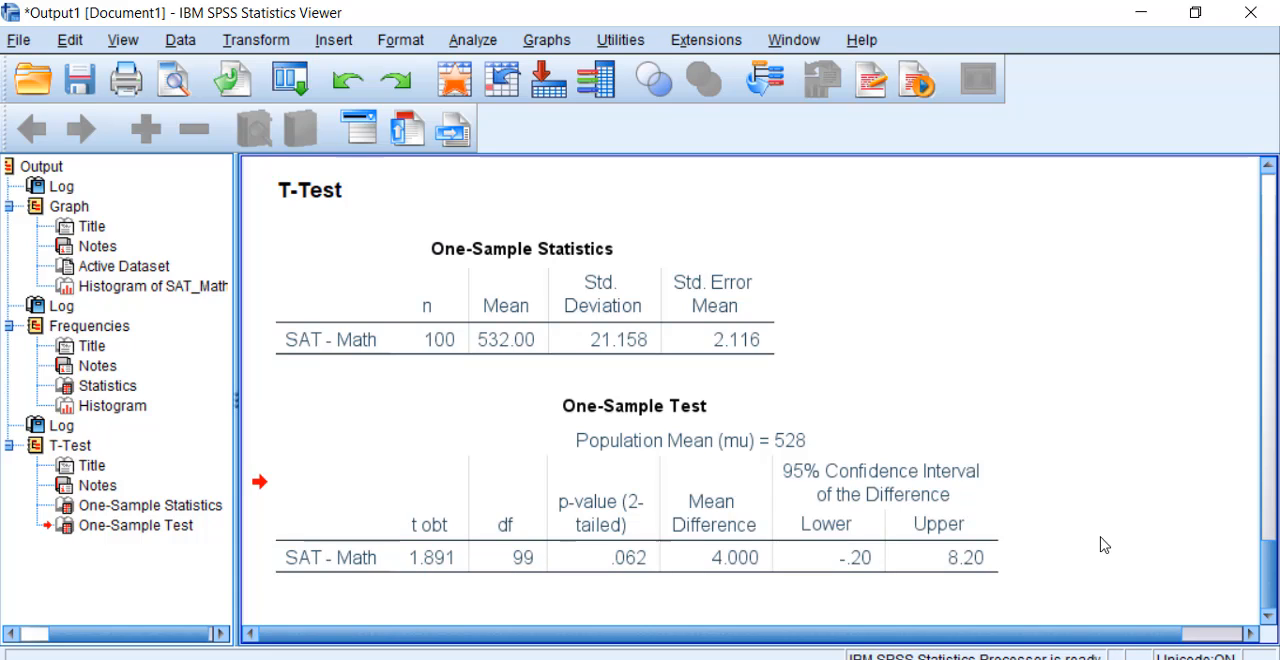
# Step: Open the SAT - Math p-value cell of the One-Sample Test table for editing to expose its unrounded value
pyautogui.click(759, 490)
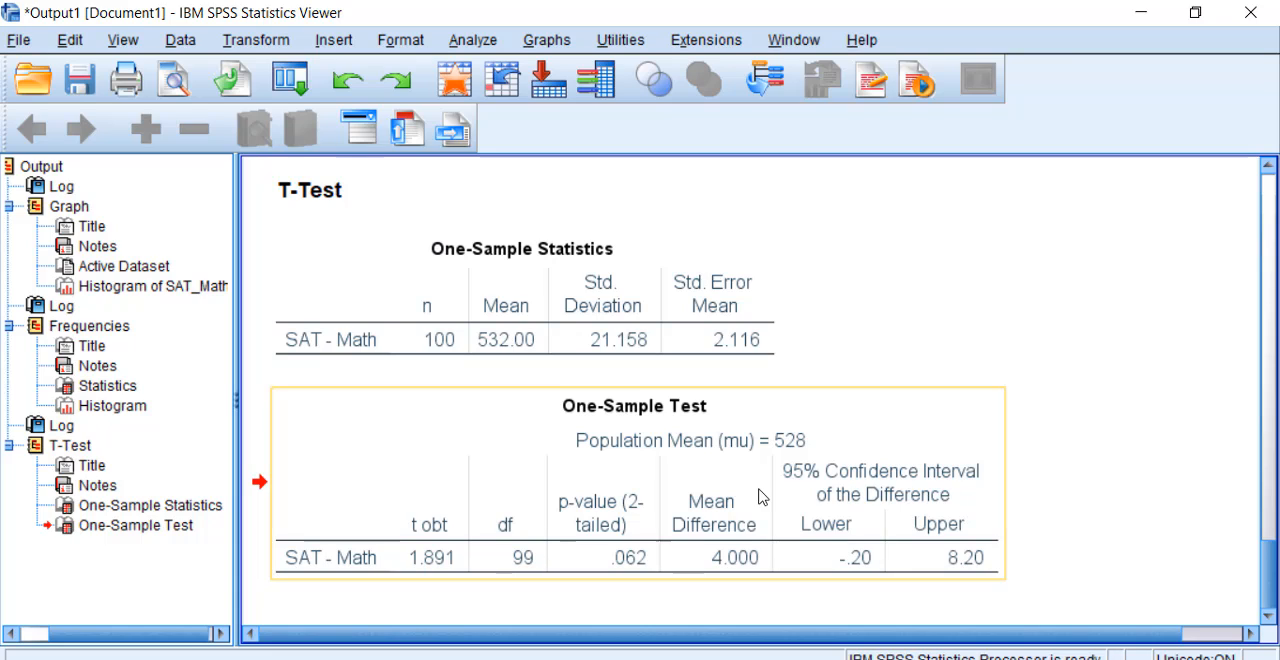
pyautogui.doubleClick(621, 533)
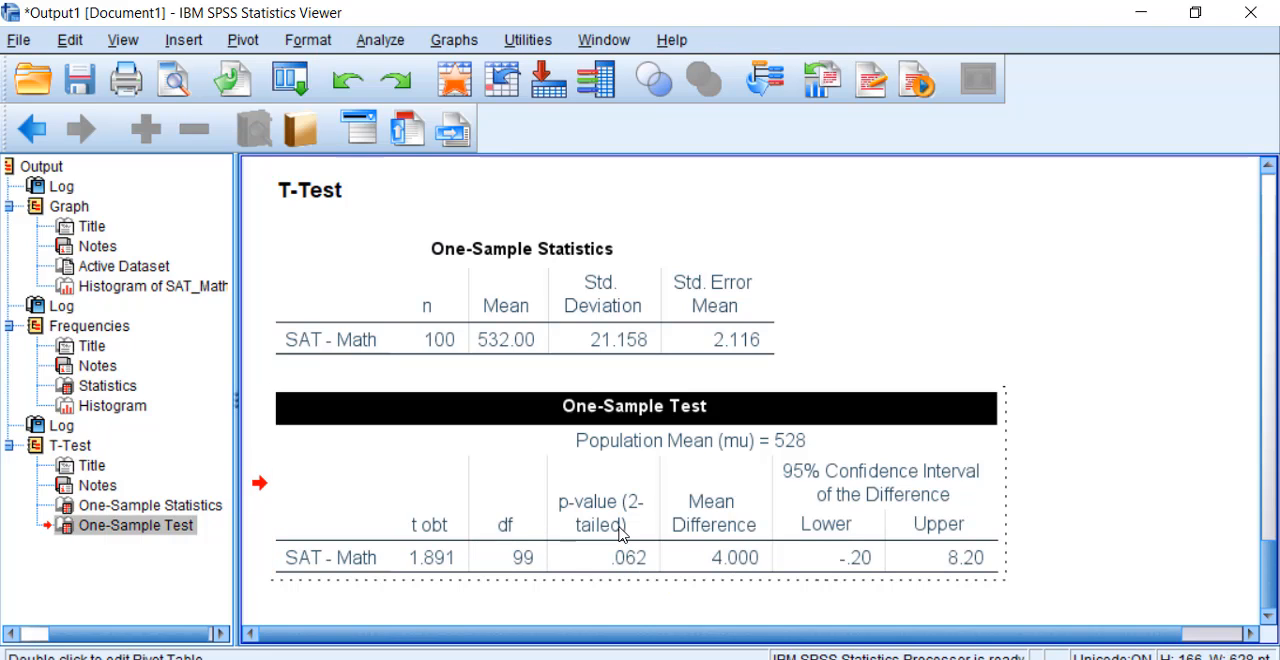
pyautogui.doubleClick(638, 562)
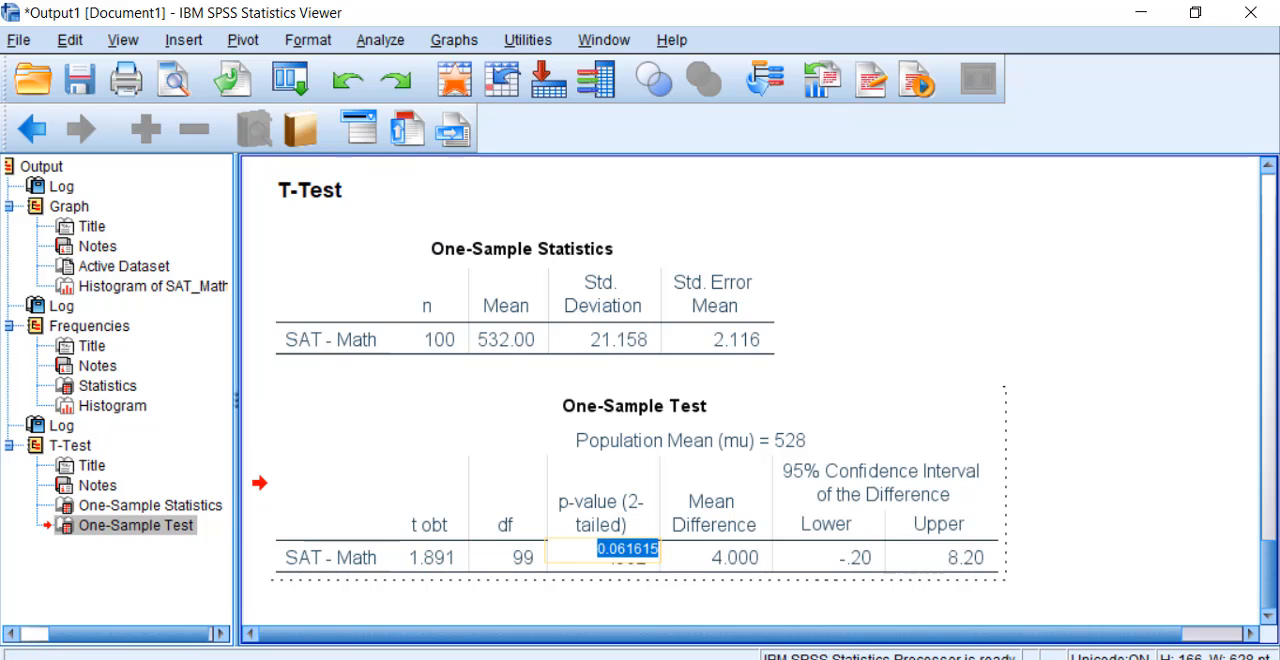
# Step: Search the computer for excel and launch Excel 2013
pyautogui.click(180, 659)
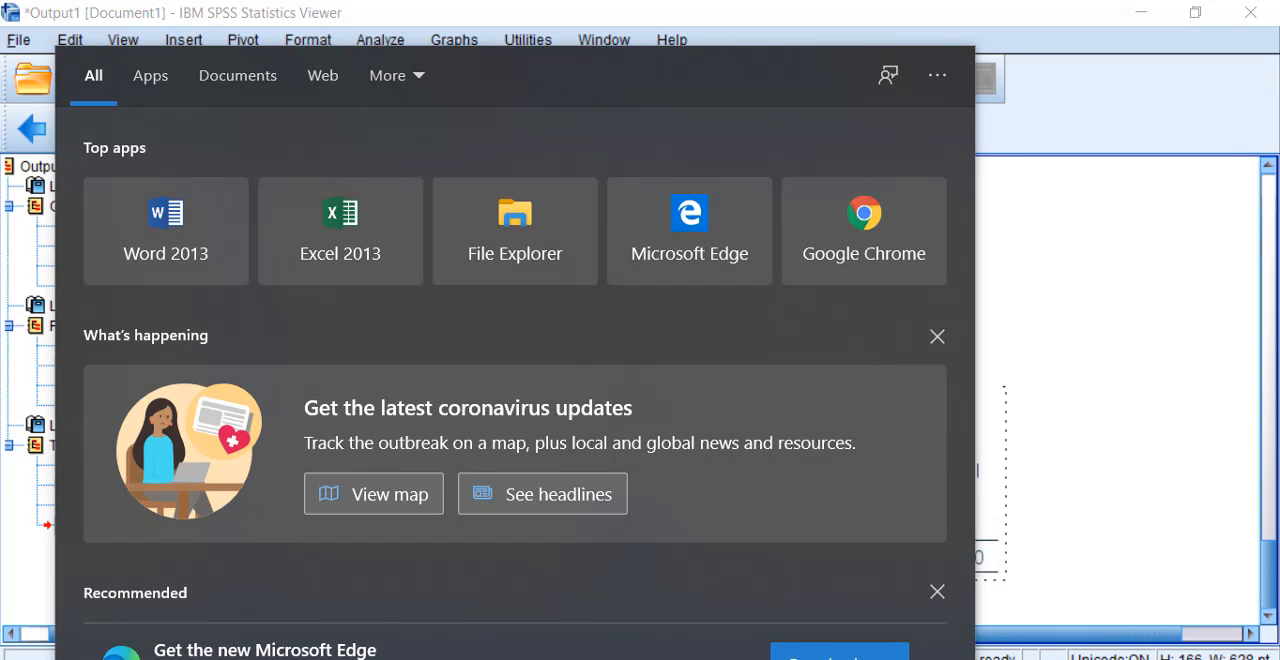
pyautogui.write('excel')
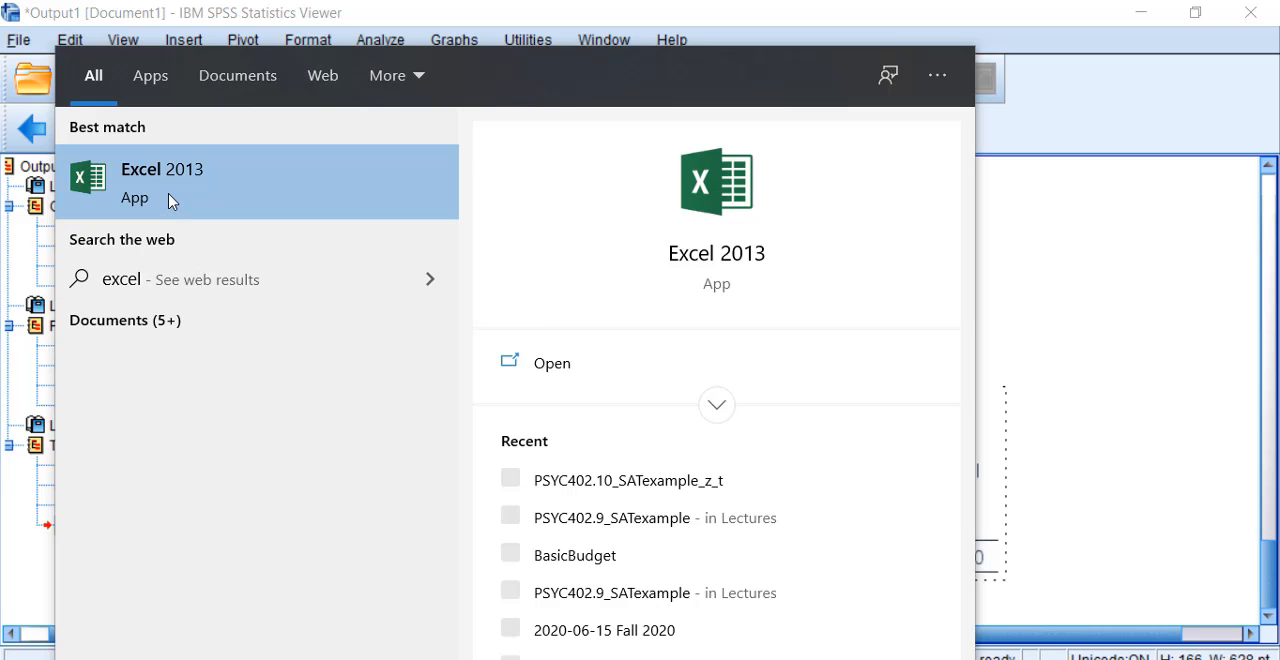
pyautogui.click(170, 200)
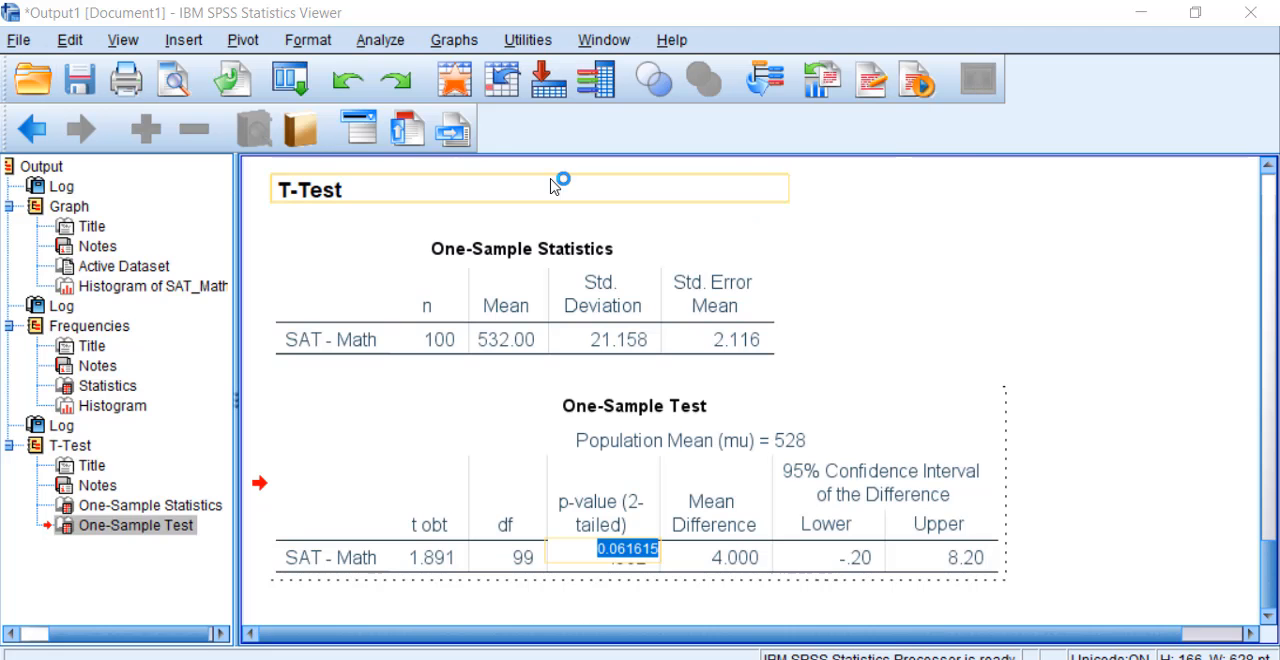
# Step: Copy the full unrounded p-value from the One-Sample Test table into cell A1 of a new blank Excel workbook
pyautogui.click(633, 548)
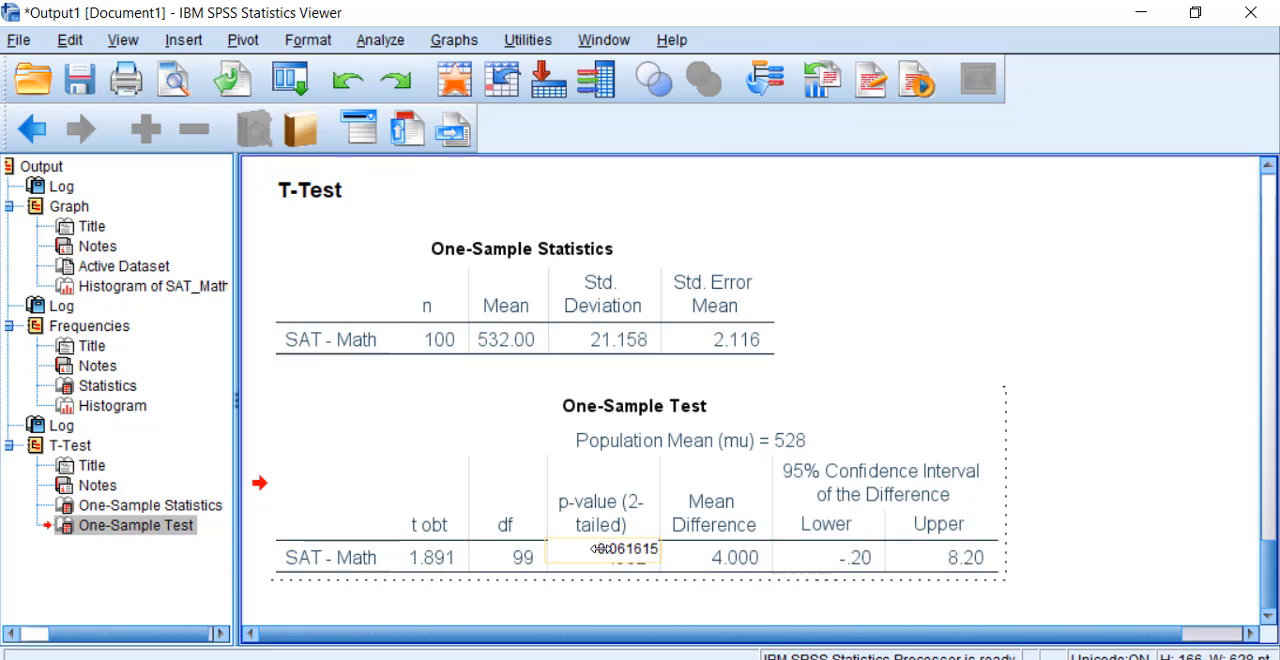
pyautogui.moveTo(595, 548); pyautogui.dragTo(695, 550)
pyautogui.hotkey('ctrl', 'c')
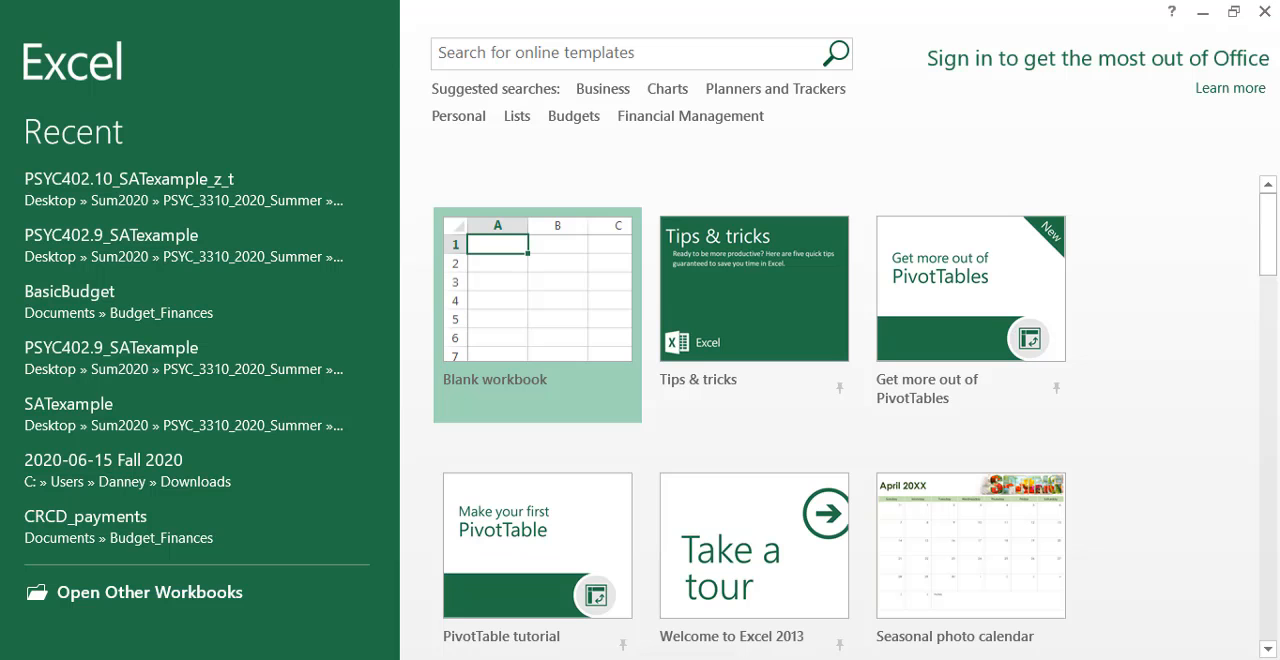
pyautogui.click(540, 284)
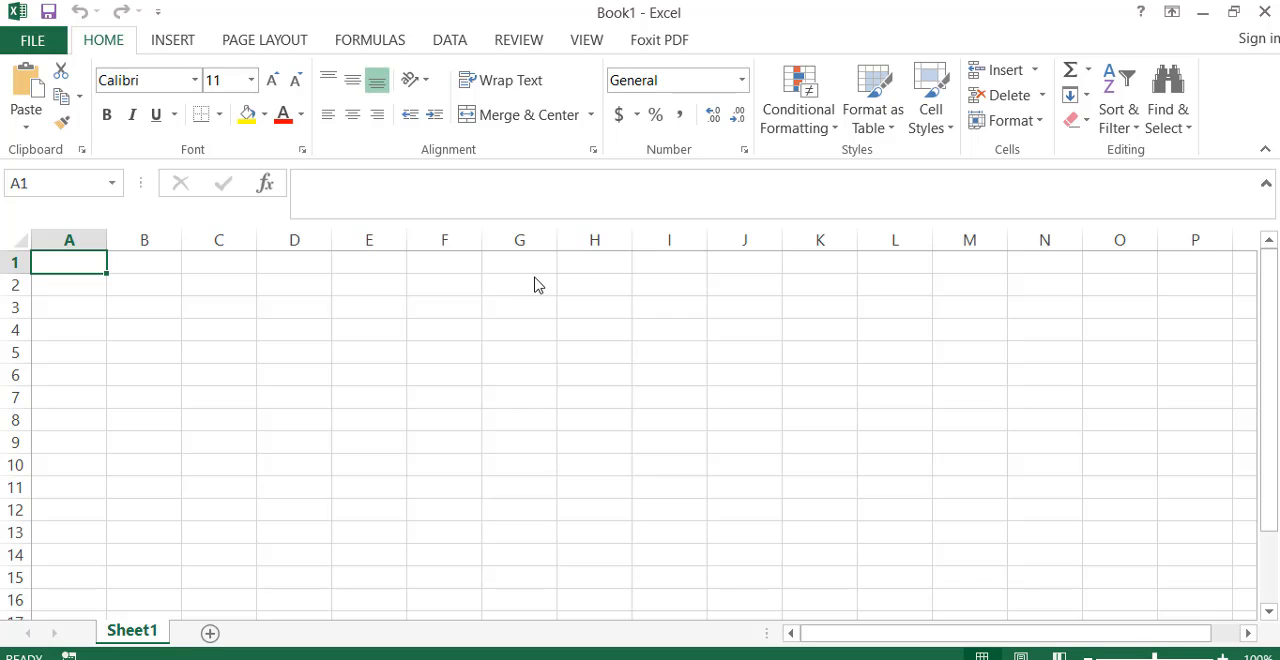
pyautogui.hotkey('ctrl', 'v')
# Step: Label the pasted p-value by entering "2-tailed" in cell B1
pyautogui.click(168, 263)
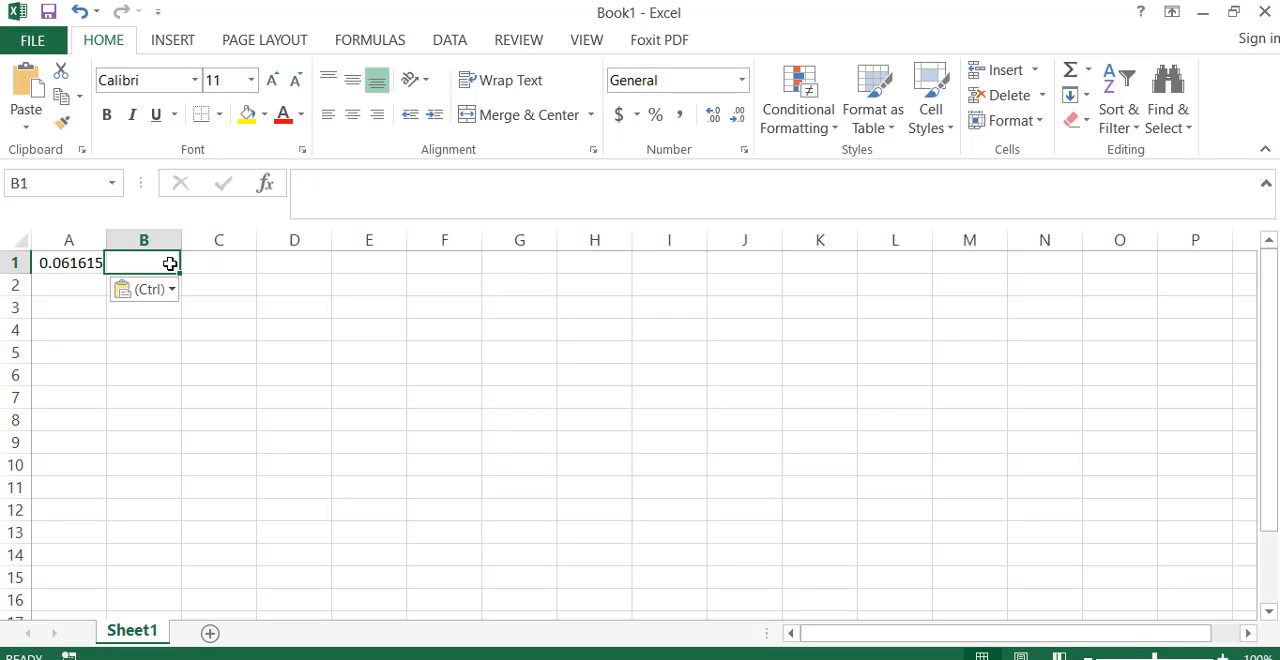
pyautogui.write('2-tailed')
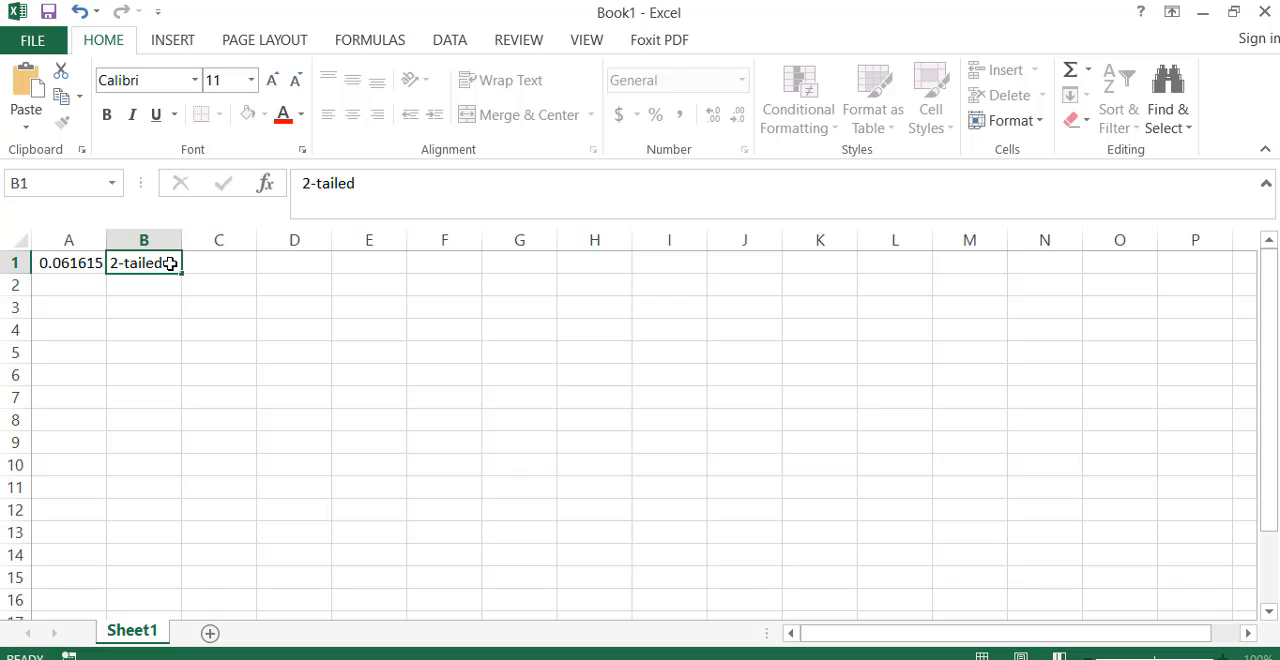
pyautogui.press('Return')
# Step: Calculate the one-tailed p-value in cell A2 with the formula =A1/2
pyautogui.press('Left')
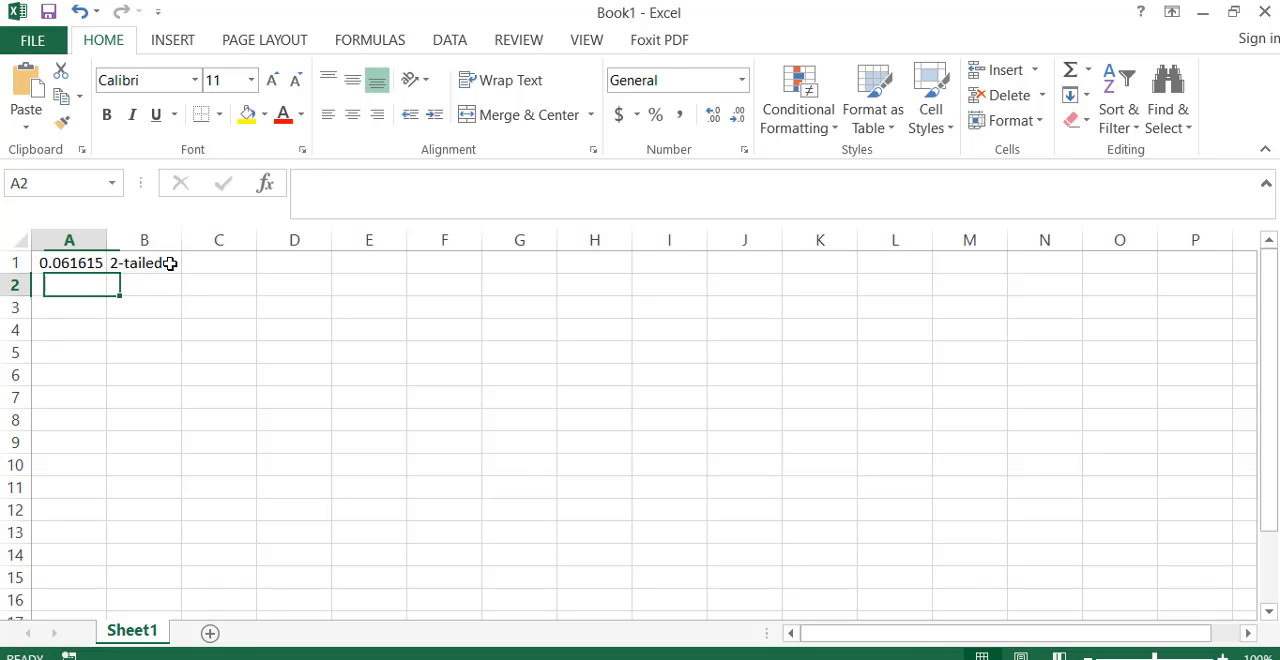
pyautogui.write('=')
pyautogui.press('Up')
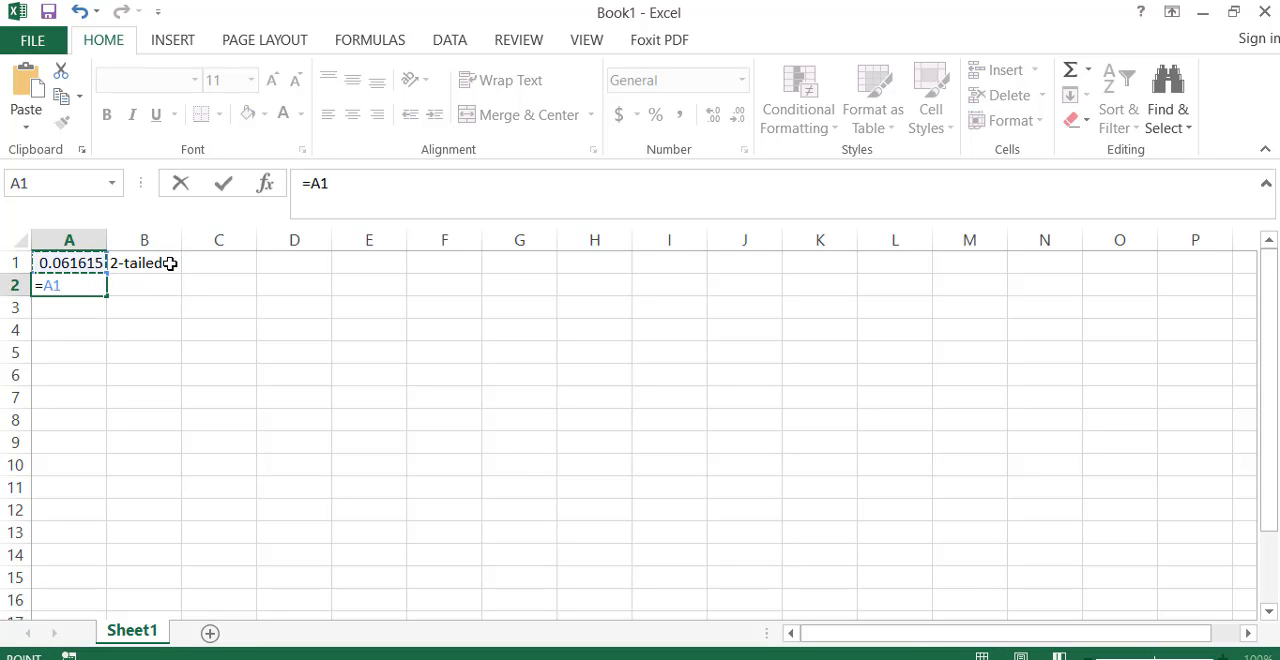
pyautogui.write('/2')
pyautogui.press('Return')
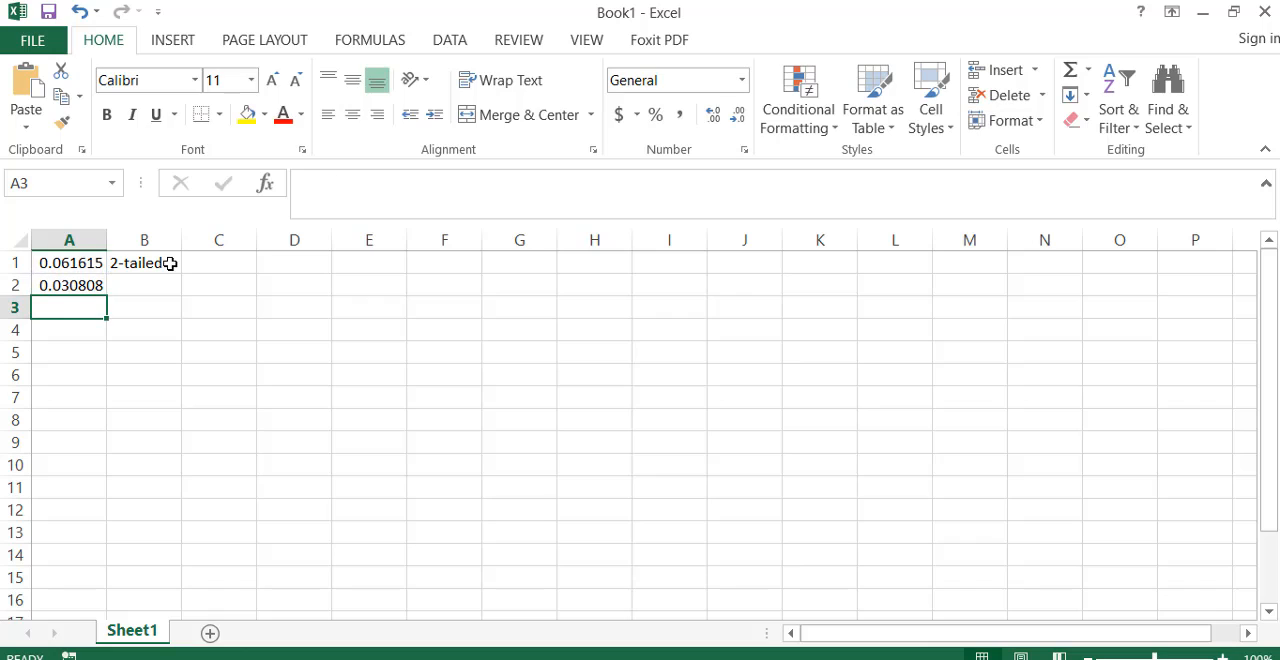
# Step: Label the halved p-value by entering "1-tailed" in cell B2, and select cell A2
pyautogui.click(158, 285)
pyautogui.write('1-')
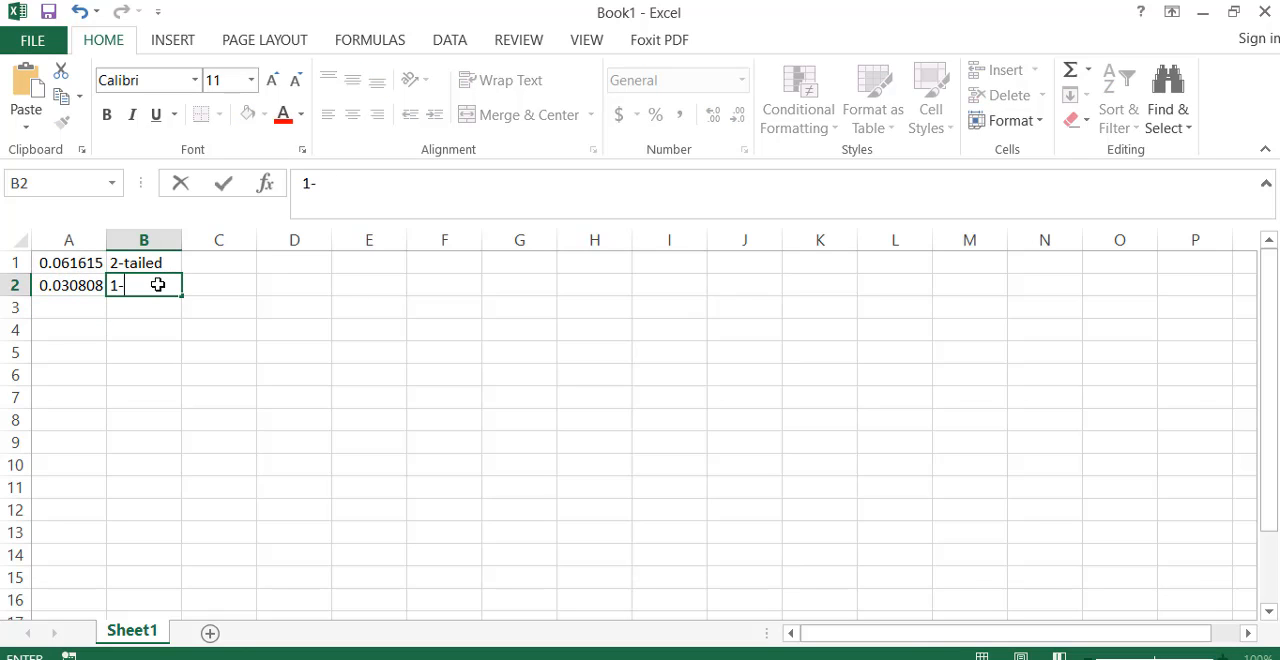
pyautogui.write('tailed')
pyautogui.press('Return')
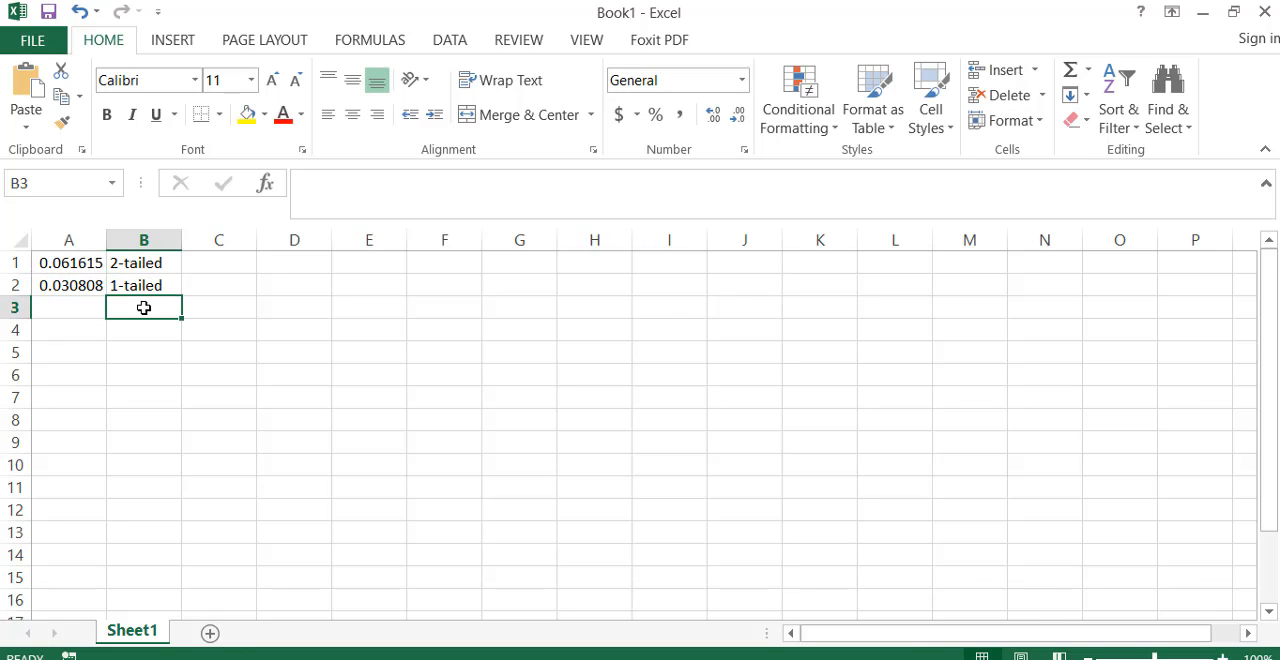
pyautogui.click(74, 286)
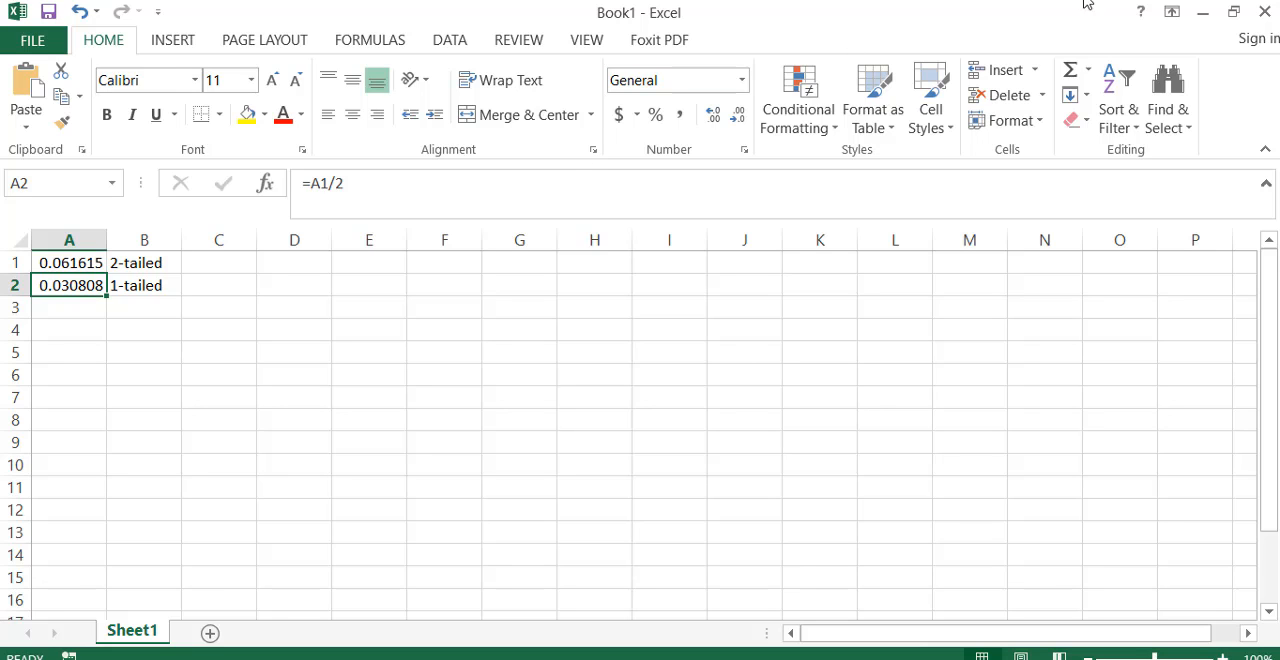
# Step: Switch back to the SPSS output, leave the One-Sample Test table's editing mode, and review the One-Sample Statistics and One-Sample Test results
pyautogui.click(1203, 14)
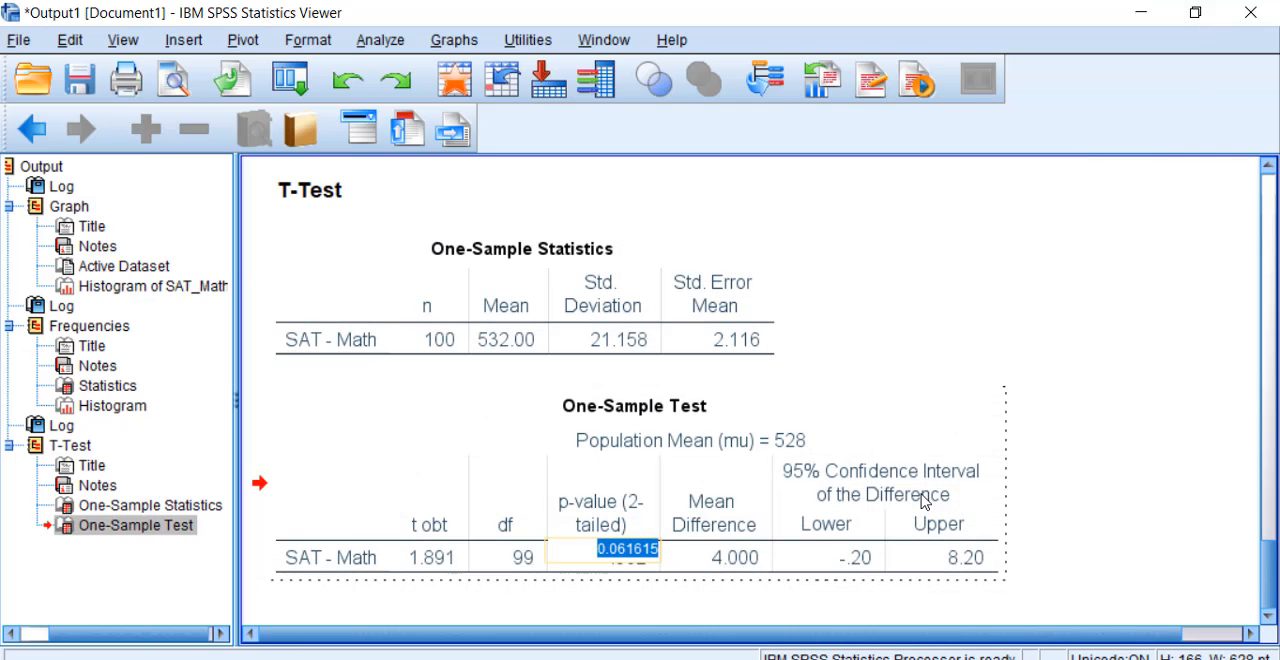
pyautogui.click(1050, 497)
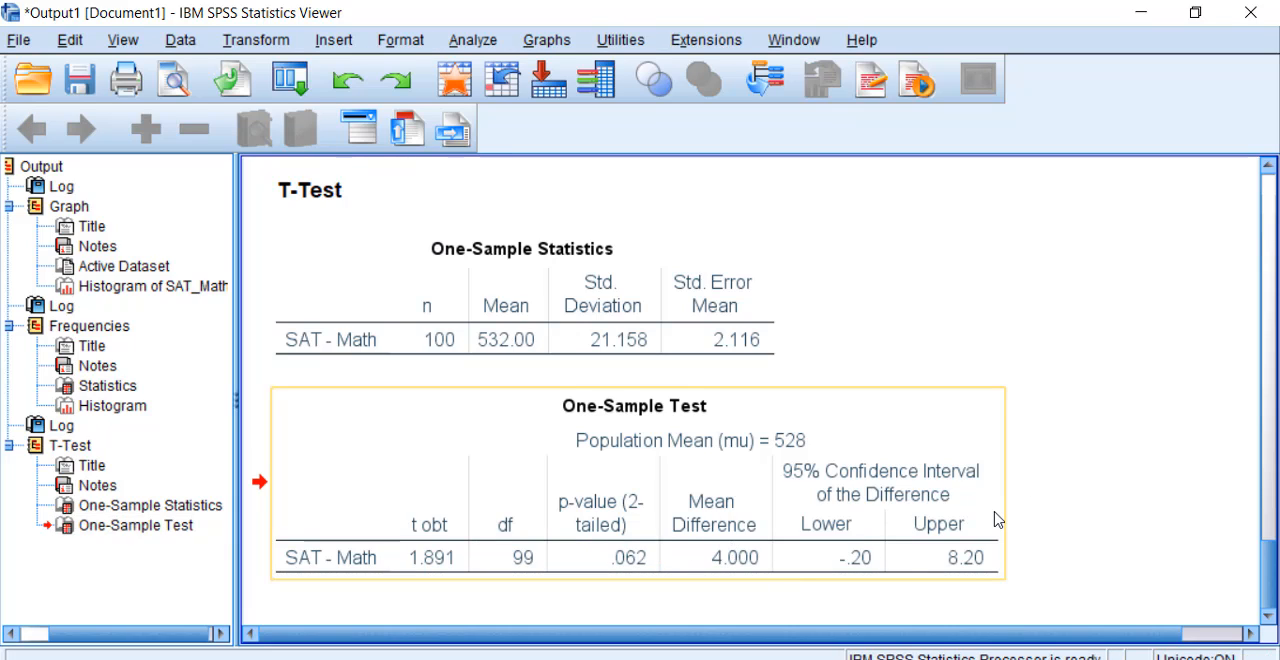
pyautogui.click(621, 344)
pyautogui.click(612, 405)
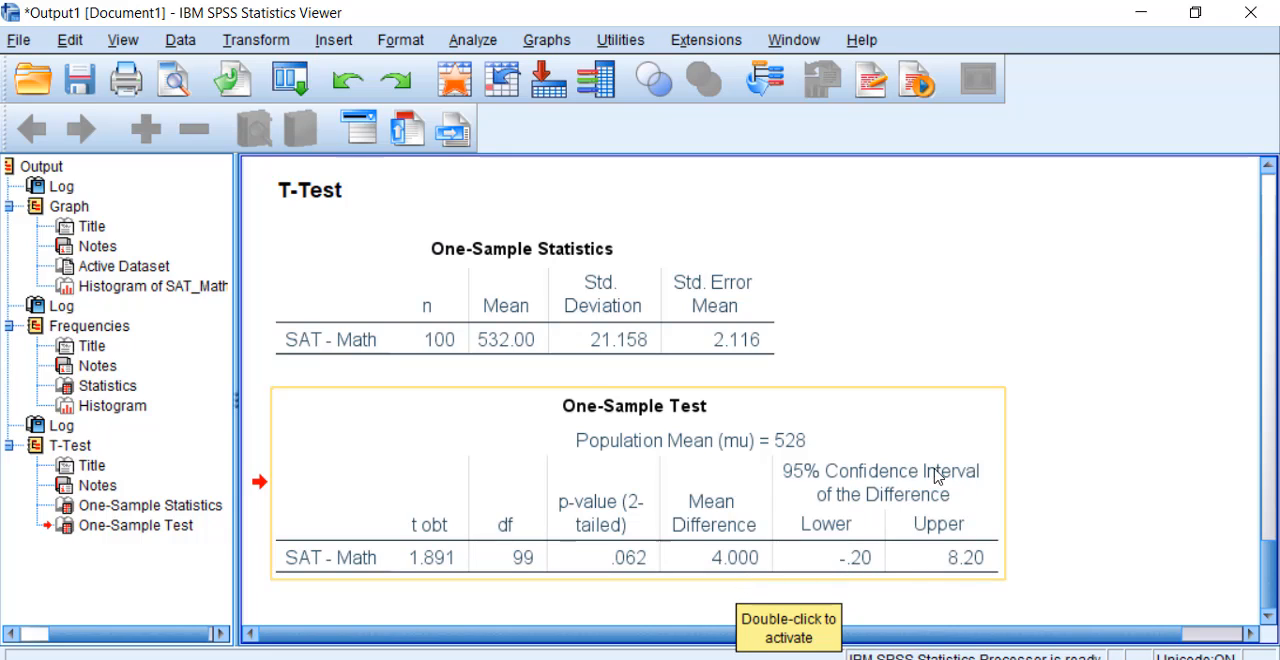
pyautogui.click(655, 308)
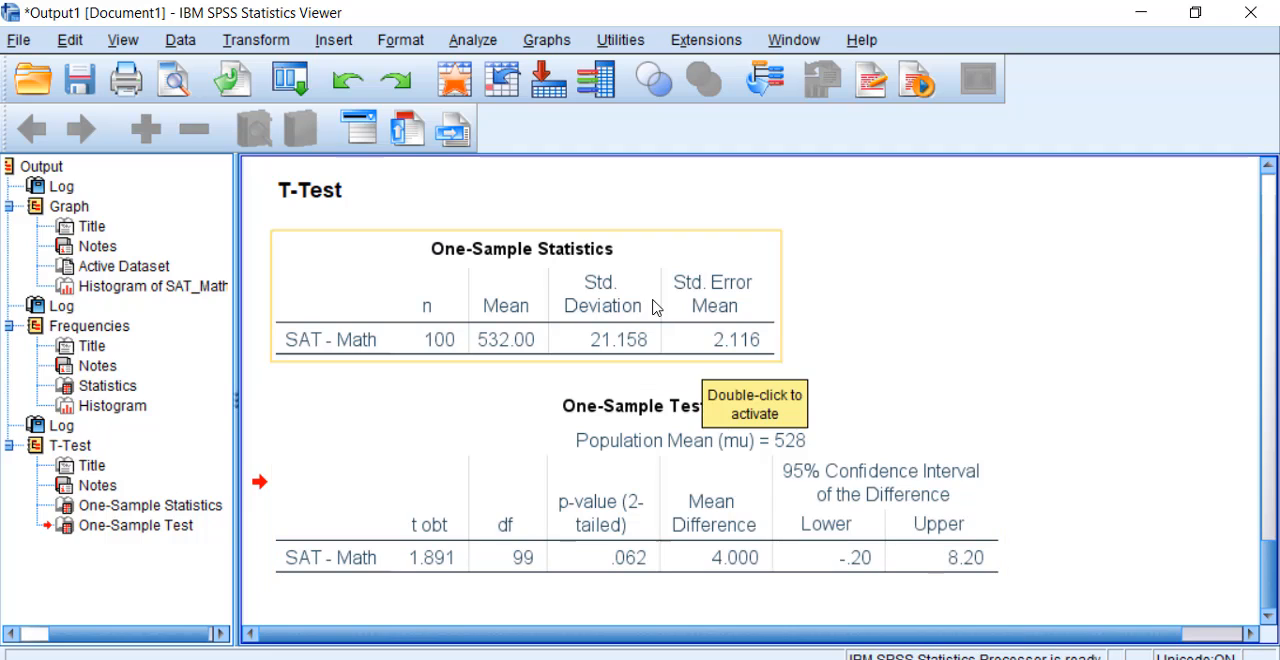
pyautogui.click(740, 423)
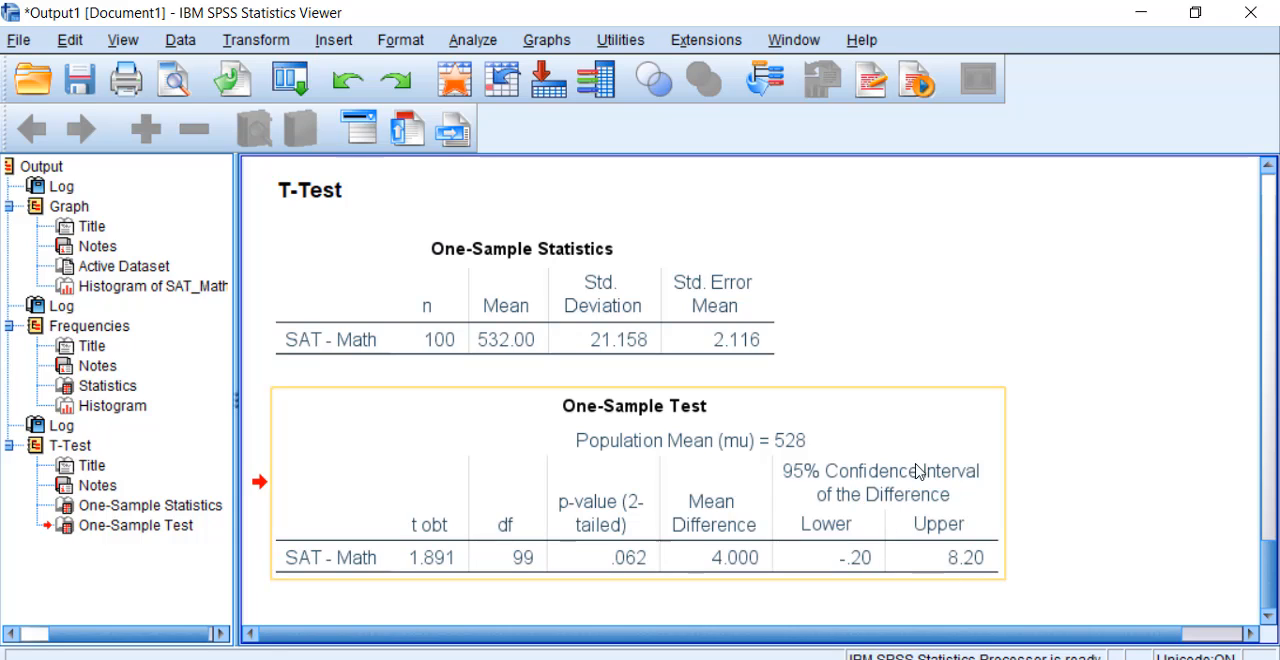
pyautogui.click(1057, 534)
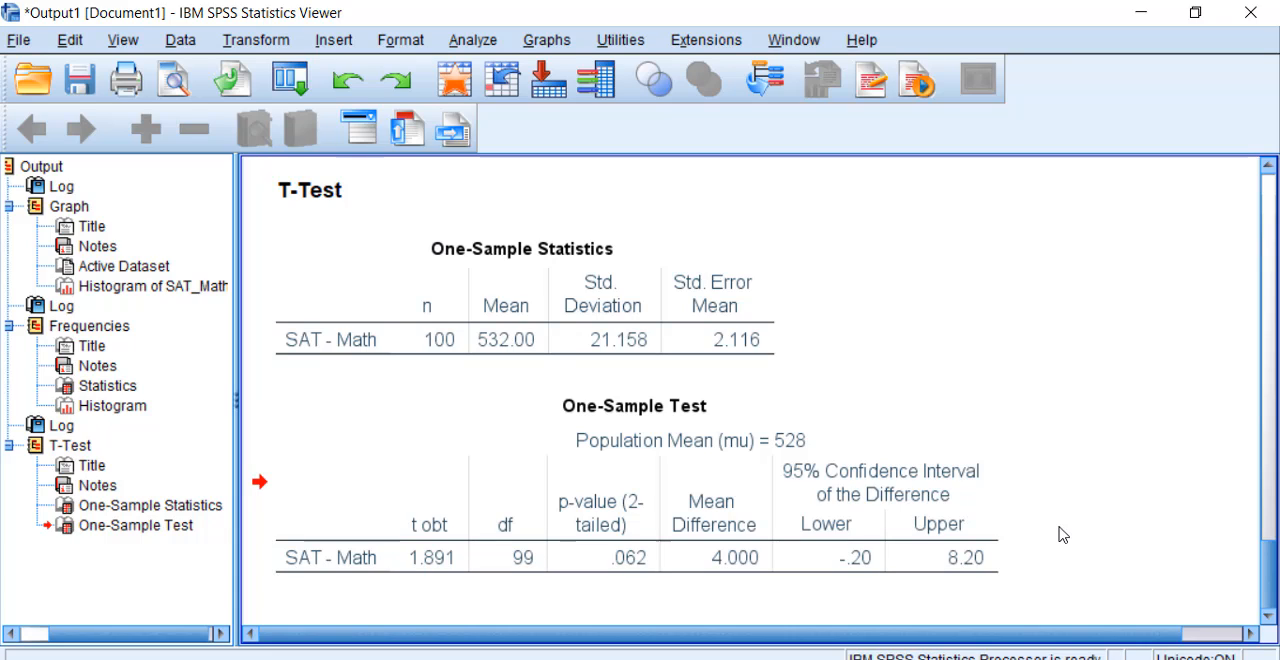
pyautogui.hotkey('alt', 'Tab')
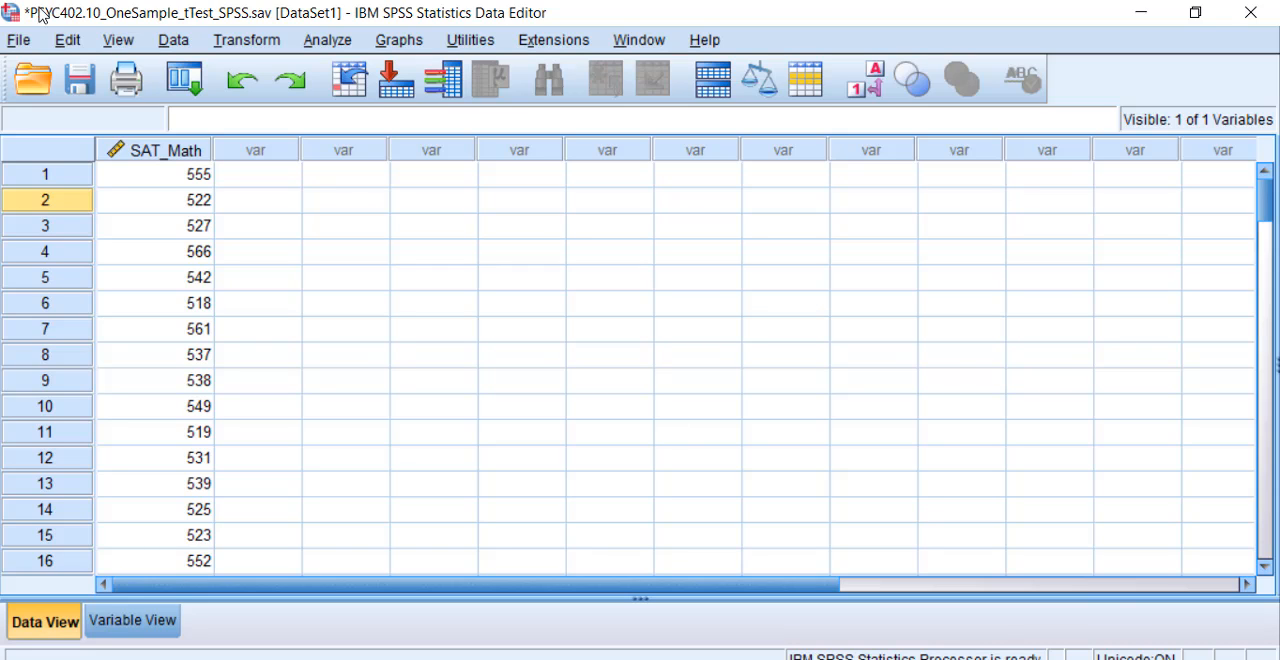
pyautogui.click(18, 42)
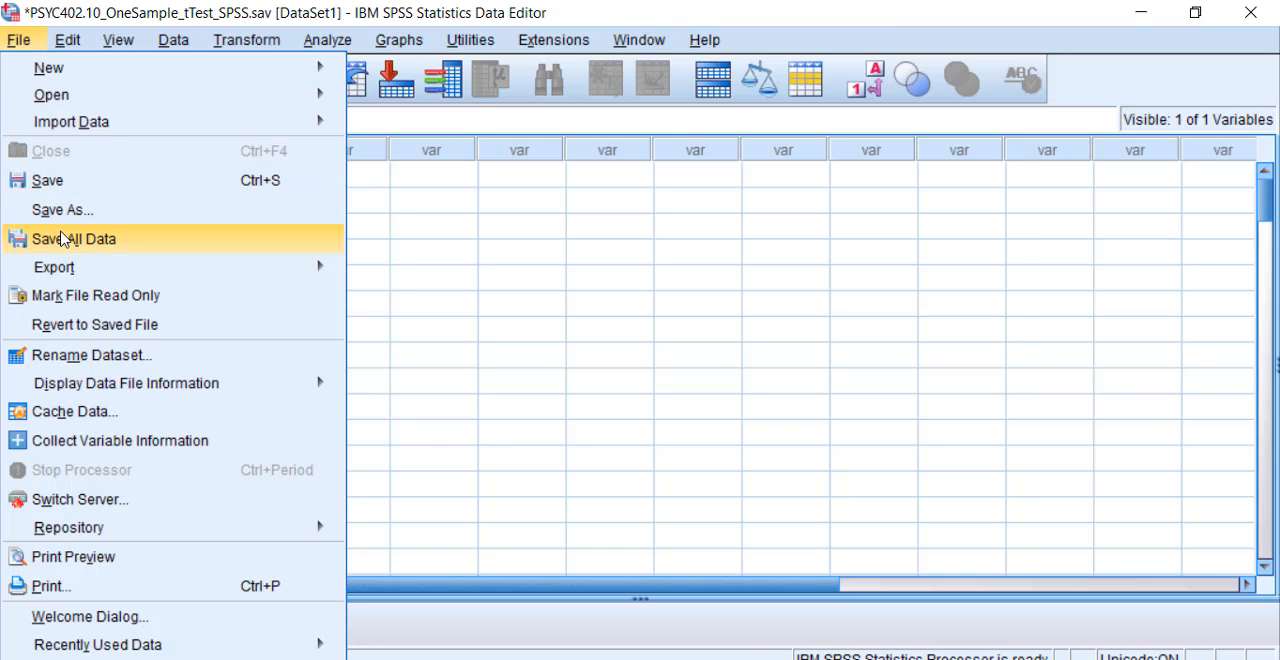
pyautogui.click(753, 457)
pyautogui.moveTo(917, 655)
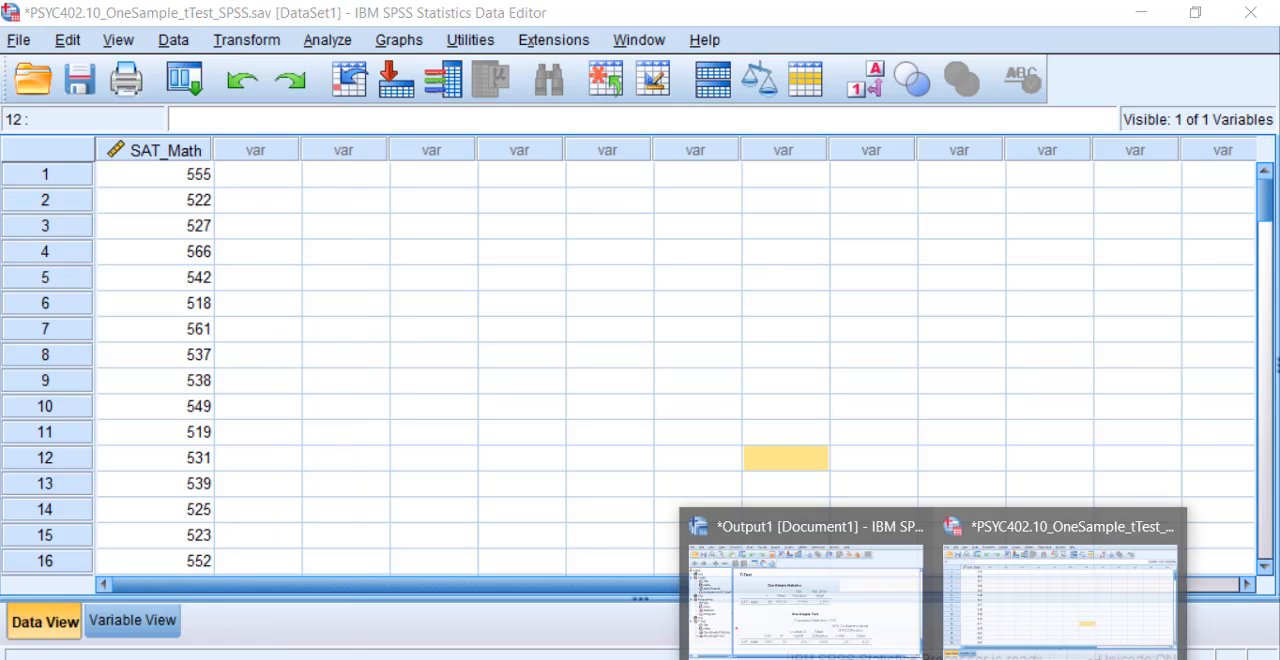
pyautogui.click(874, 621)
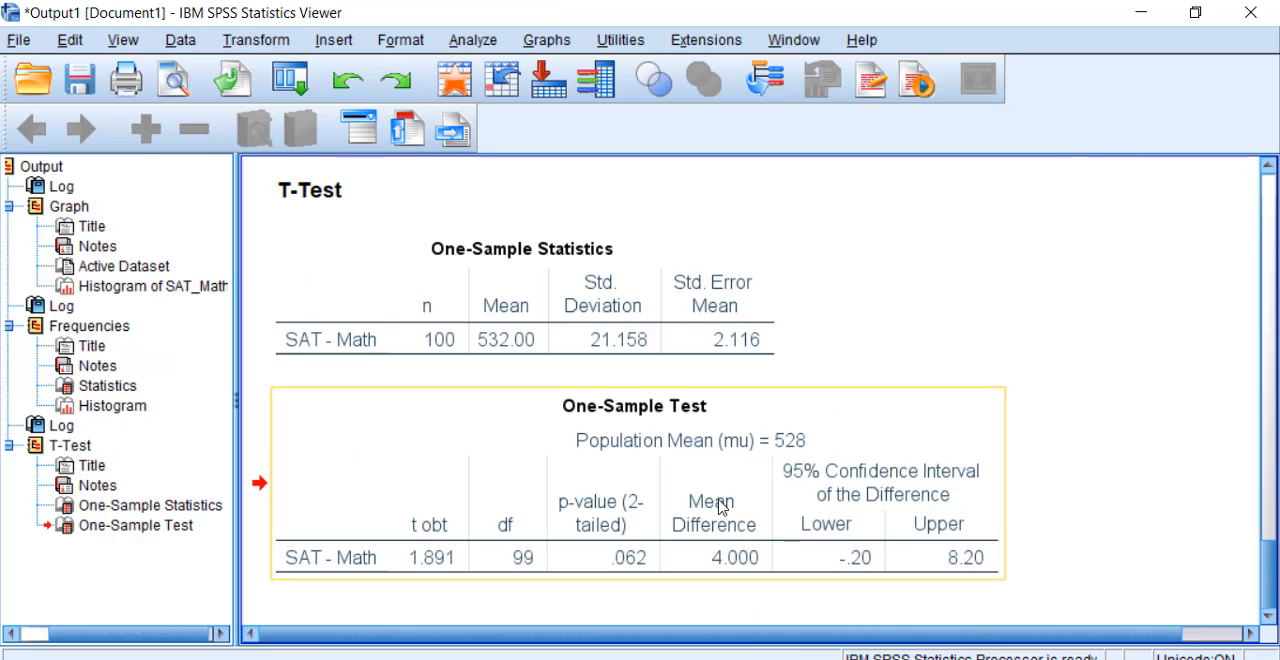
# Step: Start exporting all output objects and set the document type to Portable Document Format (*.pdf)
pyautogui.click(18, 42)
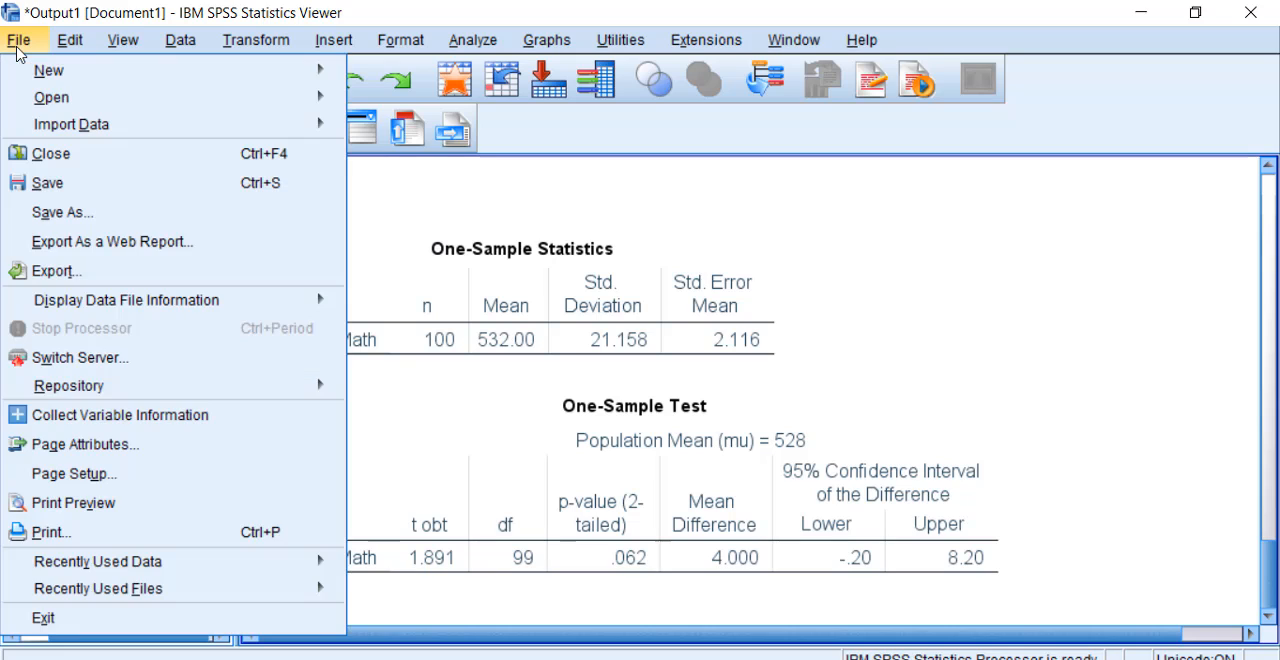
pyautogui.click(91, 276)
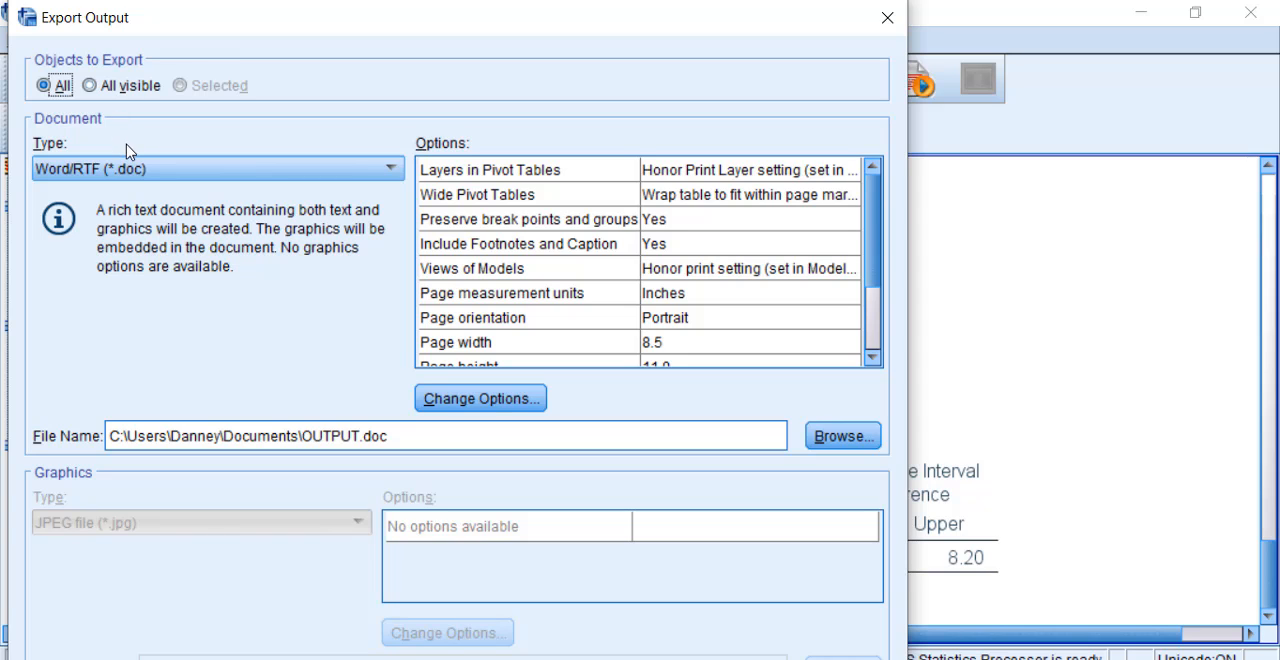
pyautogui.click(139, 178)
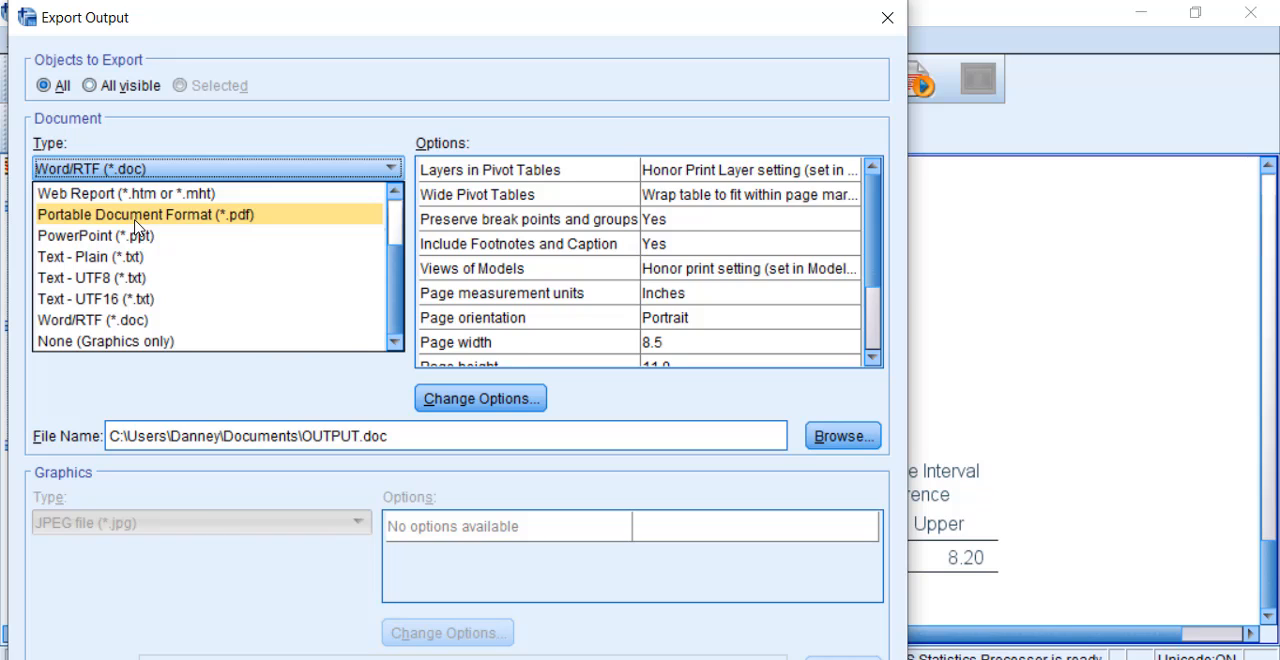
pyautogui.click(137, 214)
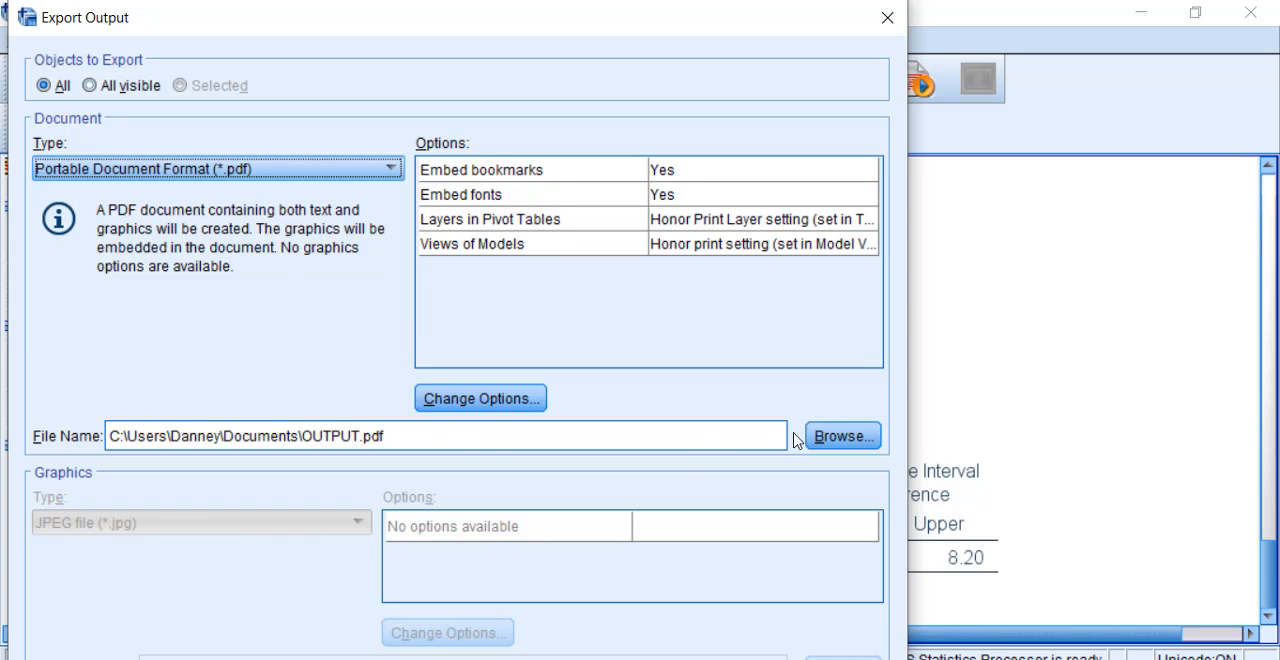
# Step: Browse for the export destination and choose the Desktop as the save folder
pyautogui.click(848, 436)
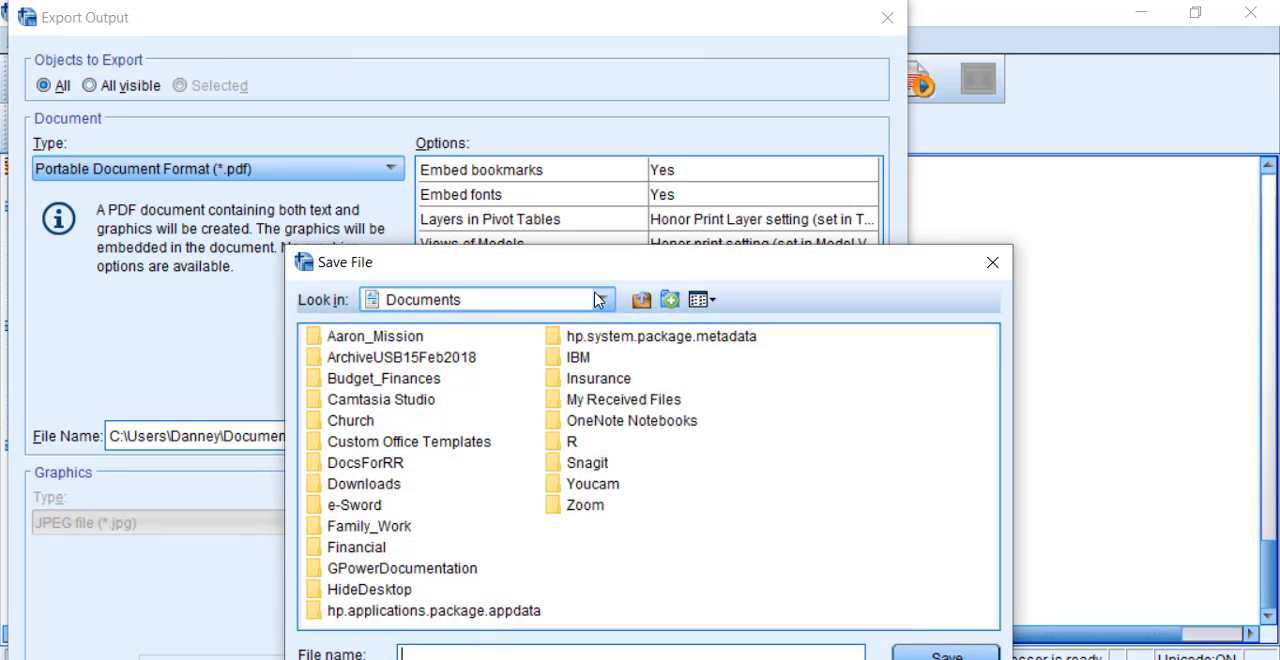
pyautogui.click(598, 300)
pyautogui.click(607, 326)
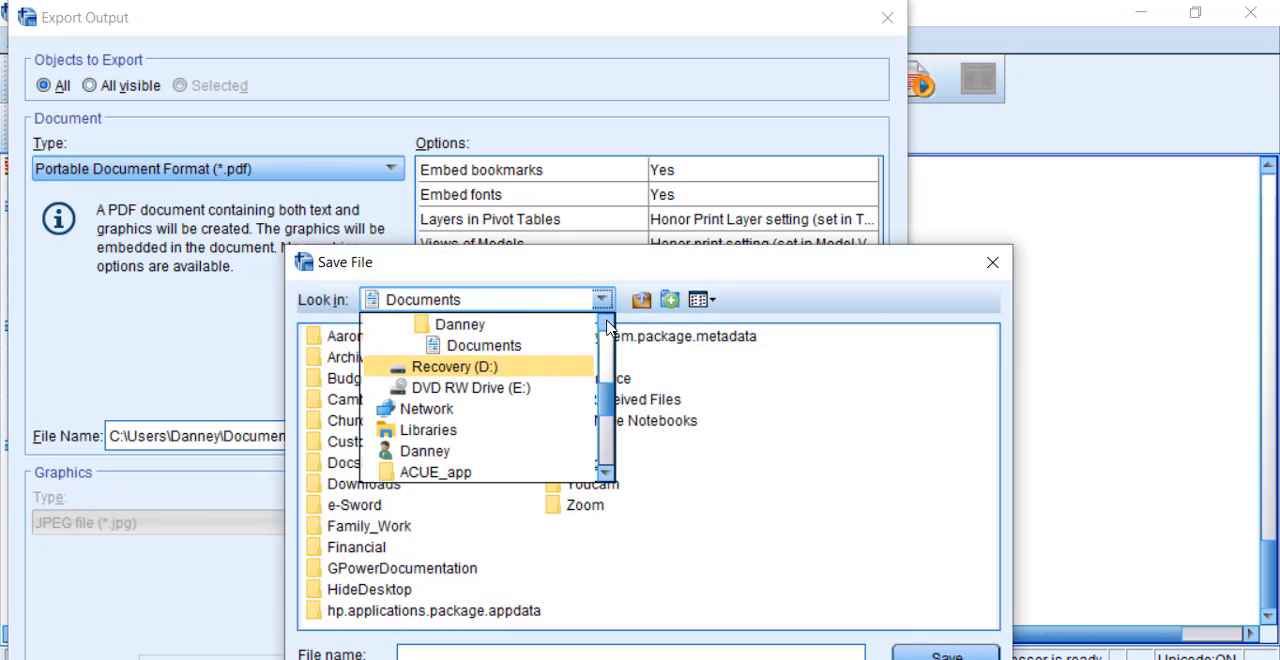
pyautogui.click(607, 321)
pyautogui.click(612, 334)
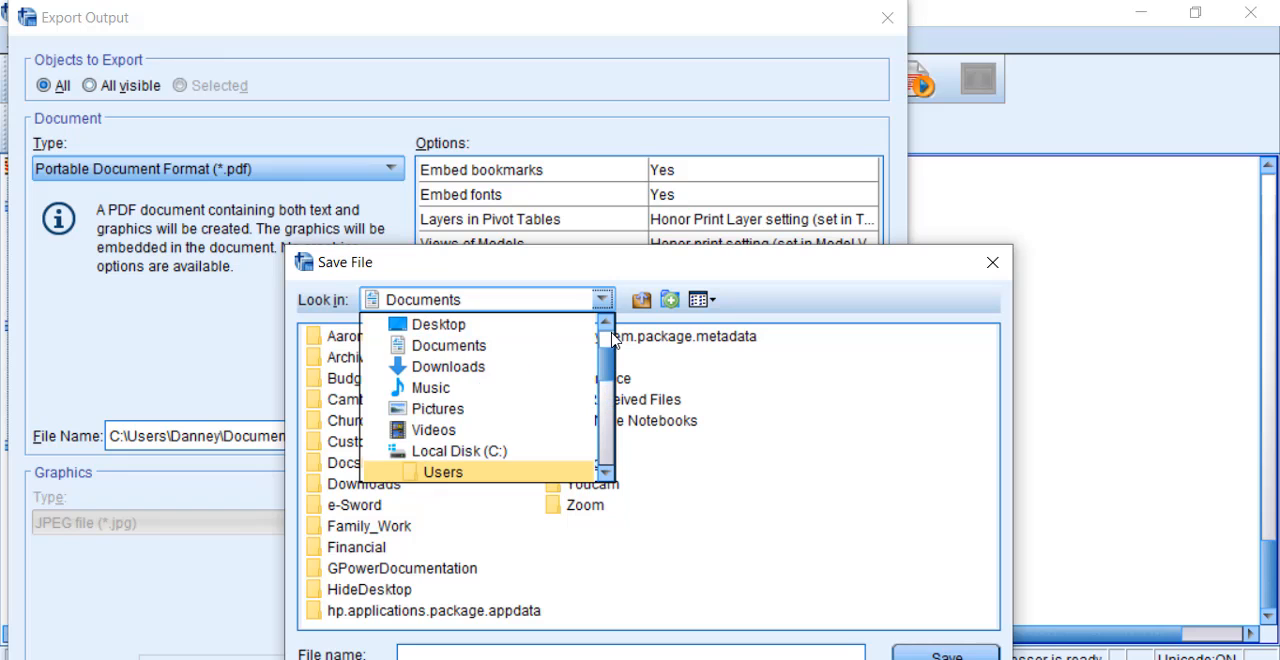
pyautogui.click(463, 326)
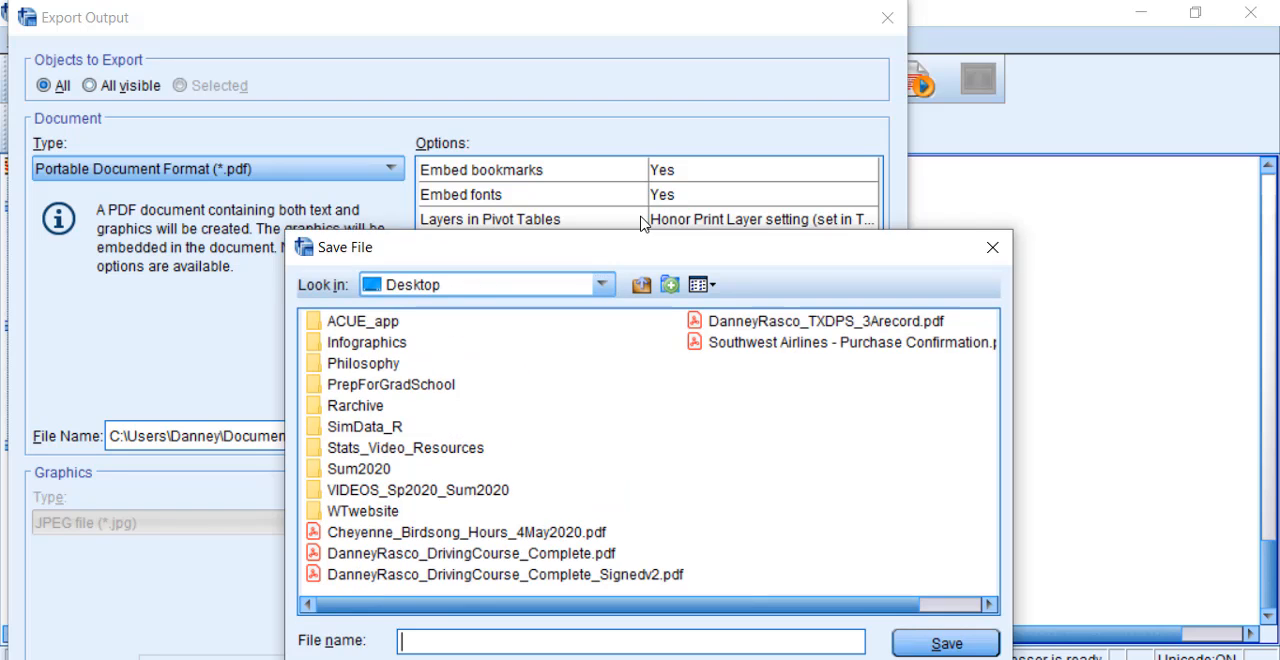
pyautogui.moveTo(641, 223); pyautogui.dragTo(637, 171)
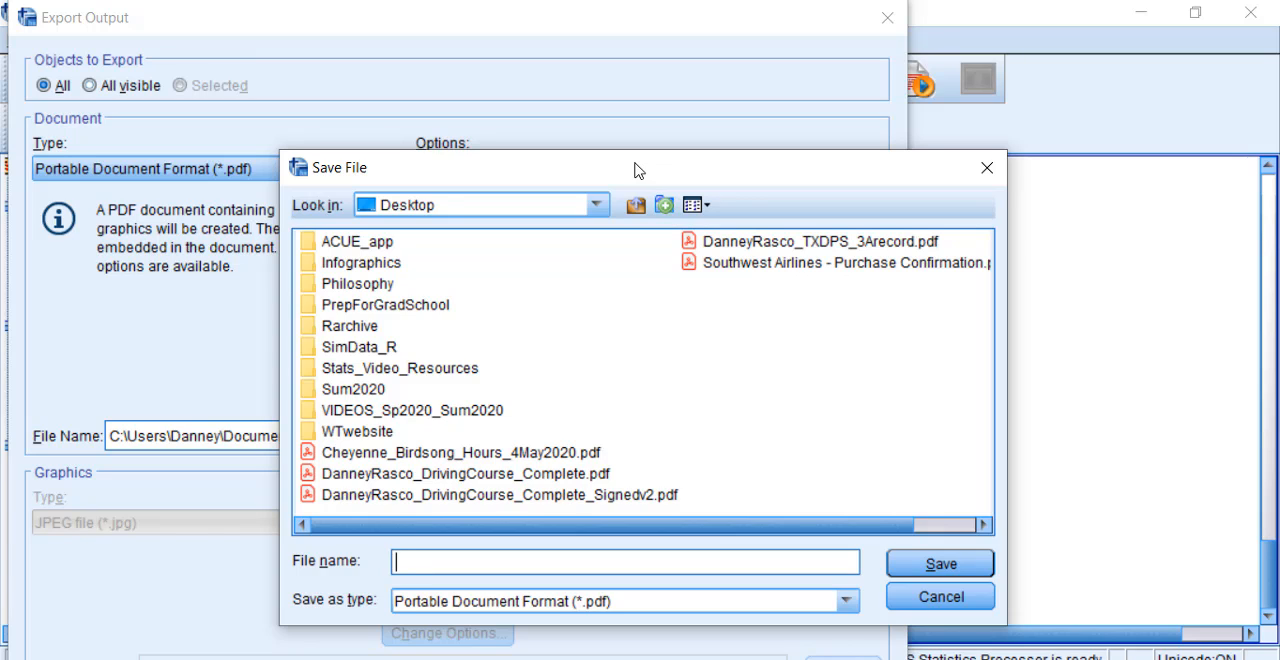
# Step: Name the PDF OneSample_tTest_example, save that file name, and run the export
pyautogui.write('OneSample_tT')
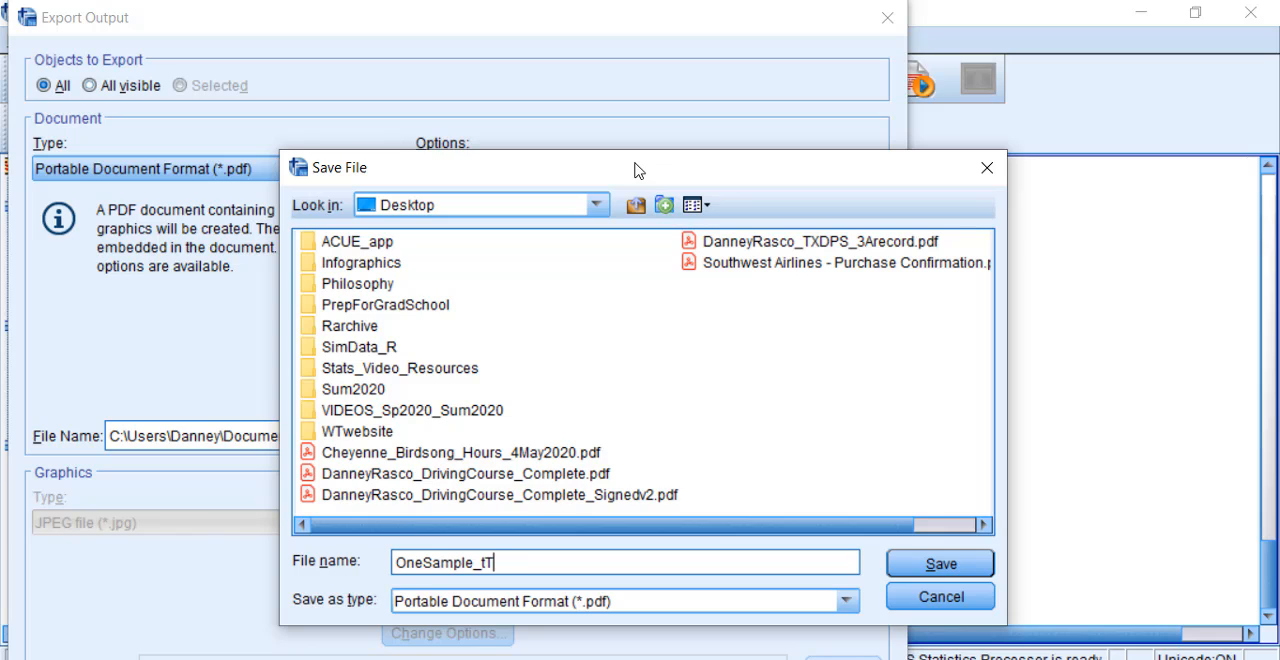
pyautogui.write('est_example')
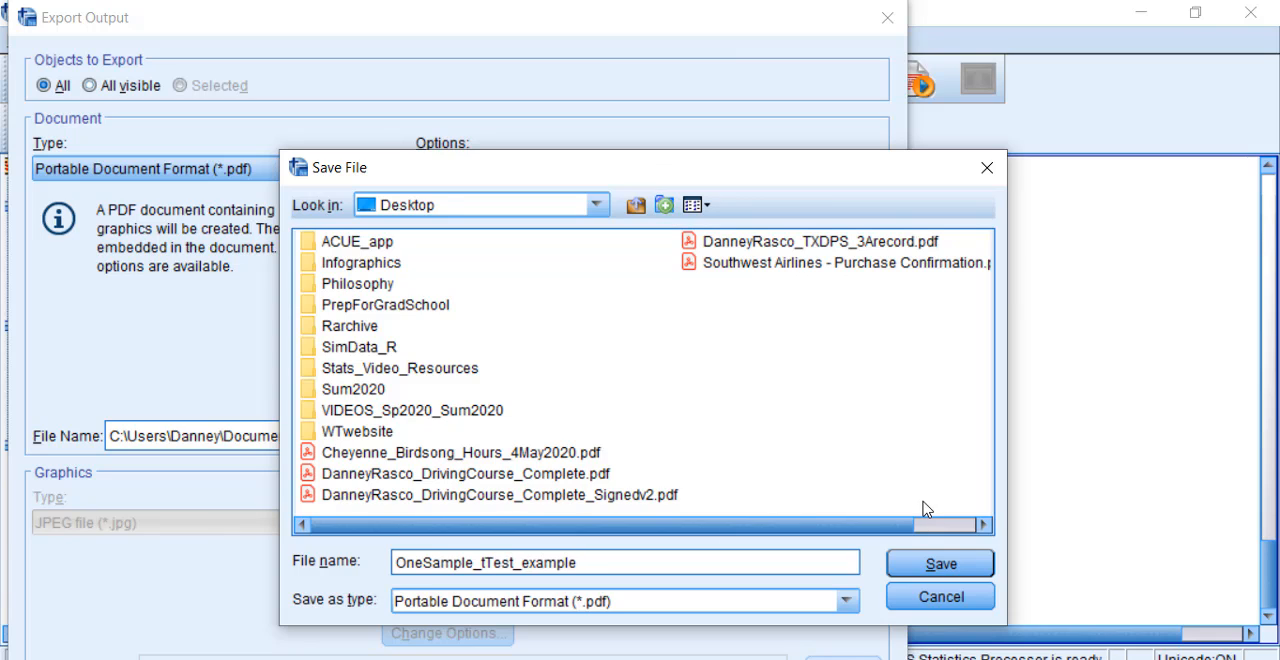
pyautogui.click(938, 565)
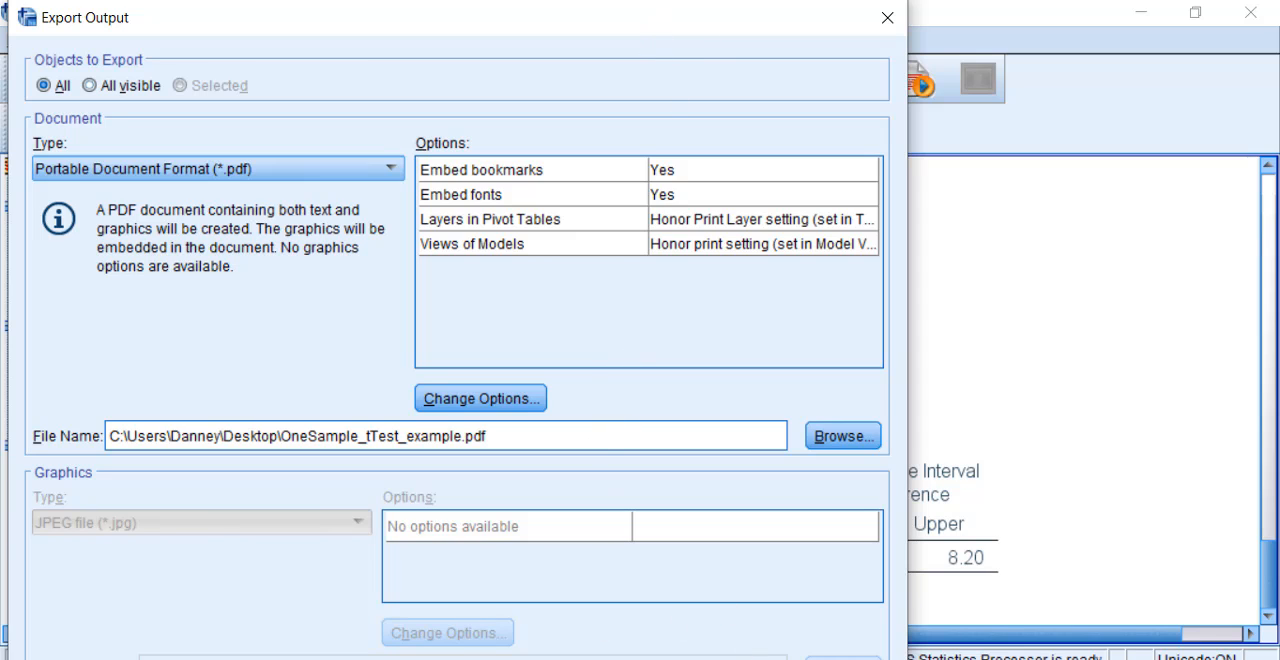
pyautogui.press('Return')
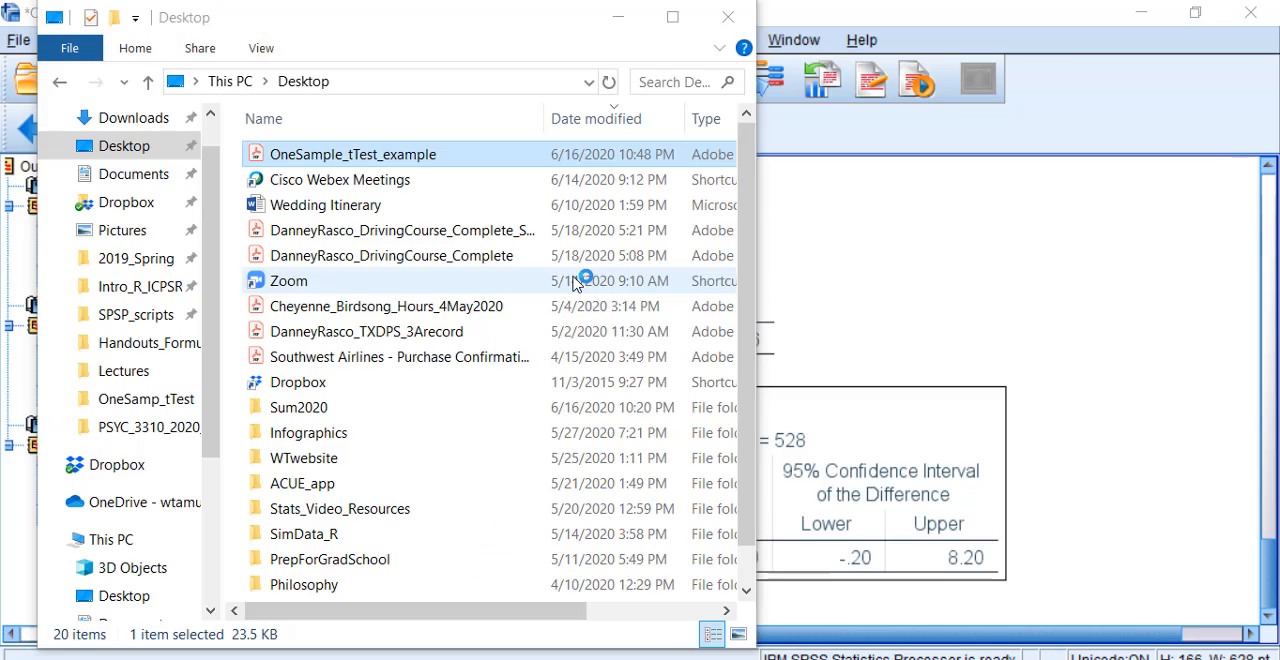
# Step: Open the exported OneSample_tTest_example.pdf in Adobe Acrobat Reader and check the histogram and Frequencies output on its first pages
pyautogui.press('Return')
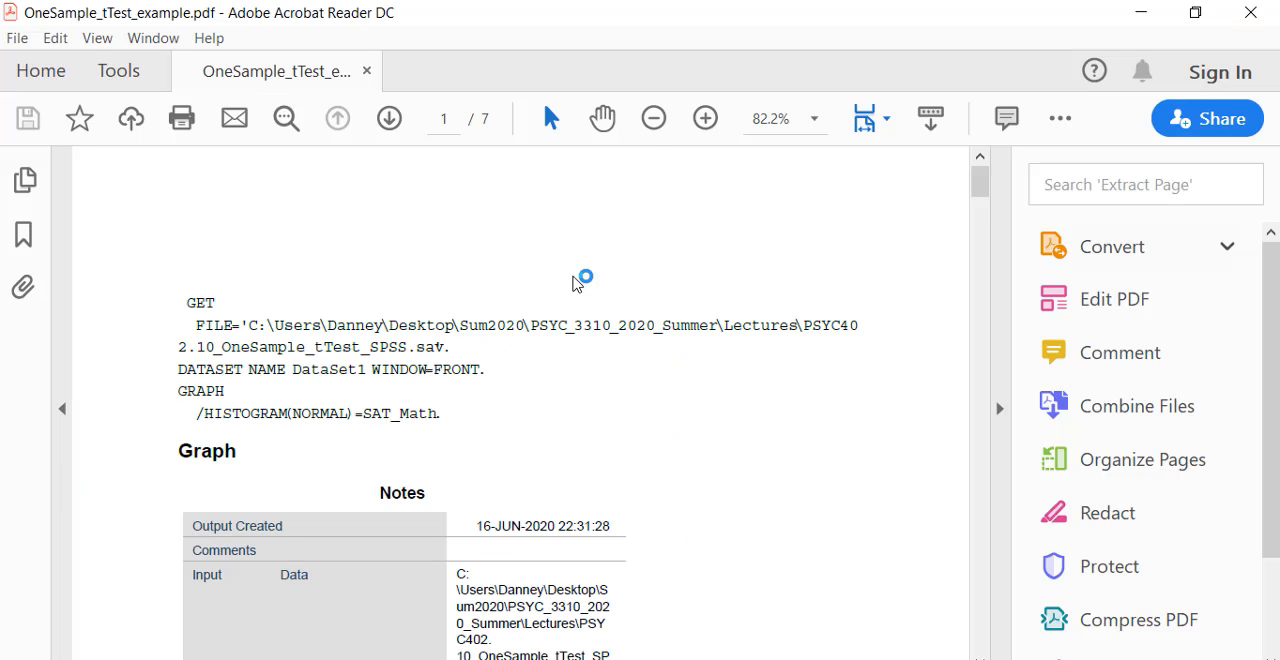
pyautogui.scroll(-10, 580, 275)
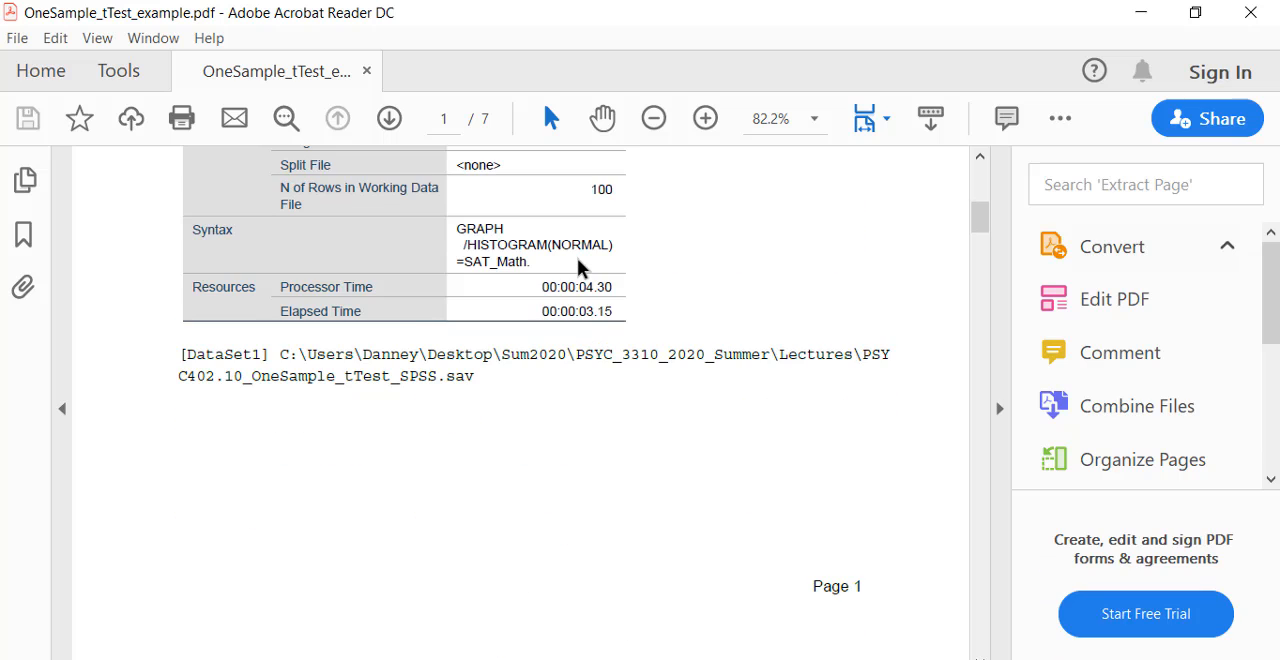
pyautogui.scroll(-10, 714, 434)
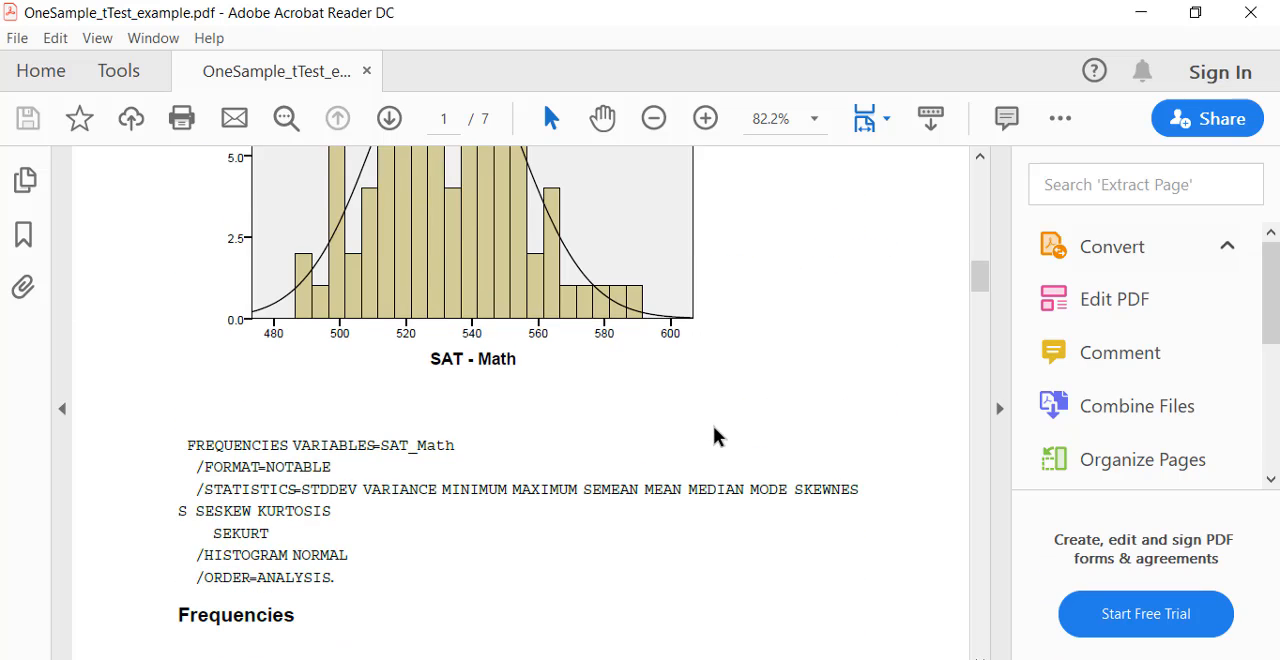
pyautogui.scroll(-10, 628, 580)
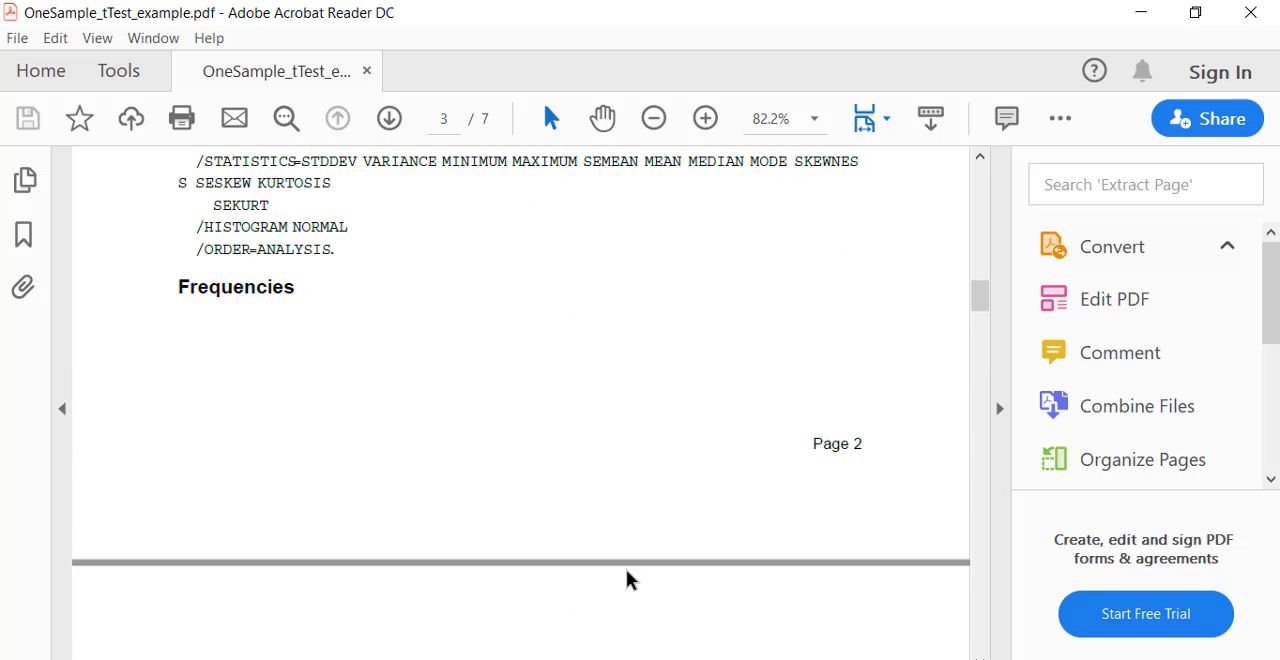
pyautogui.scroll(15, 628, 580)
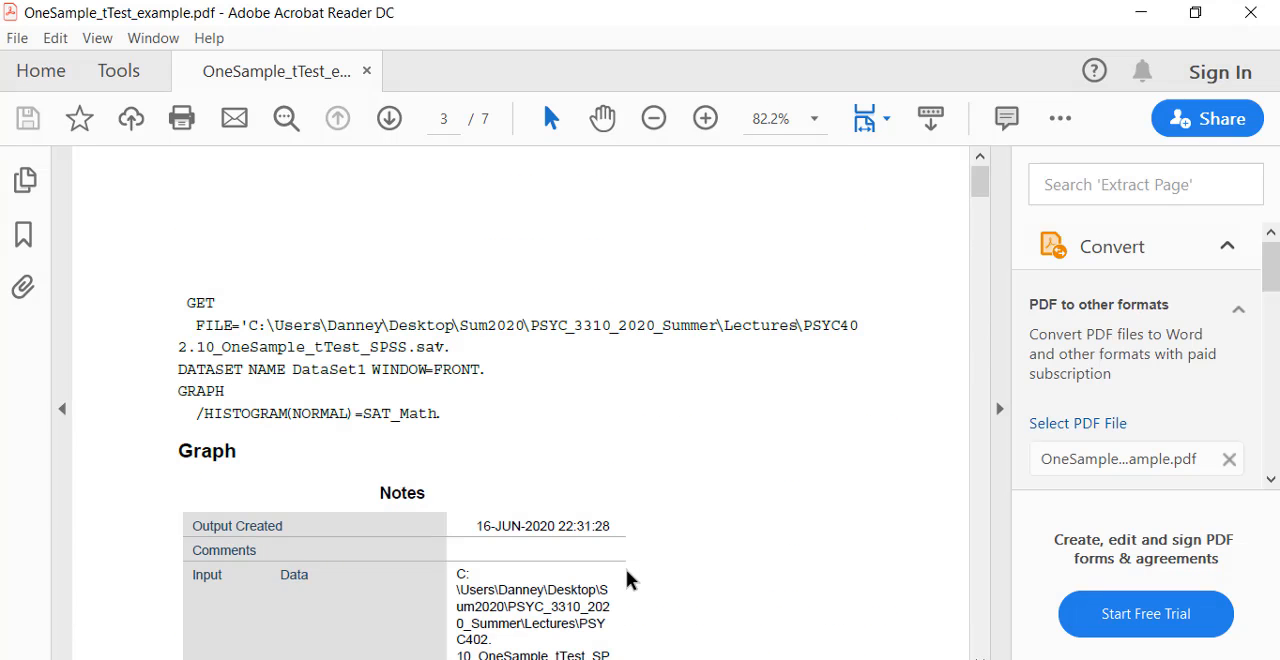